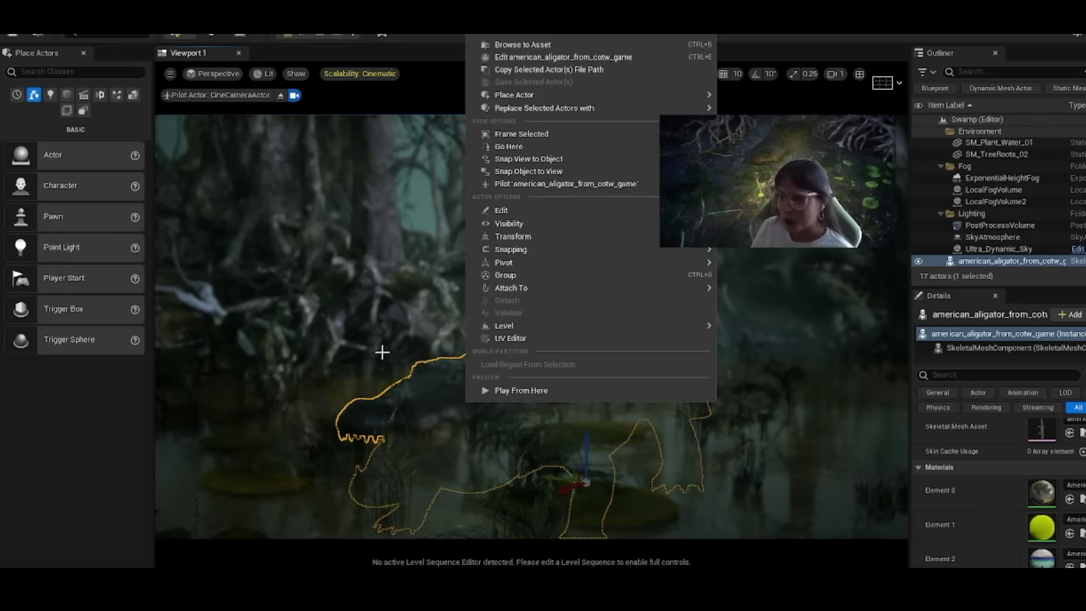
Examine the partly submerged alligator and the surrounding water plane in the swamp scene
right_drag(382, 352, 439, 332)
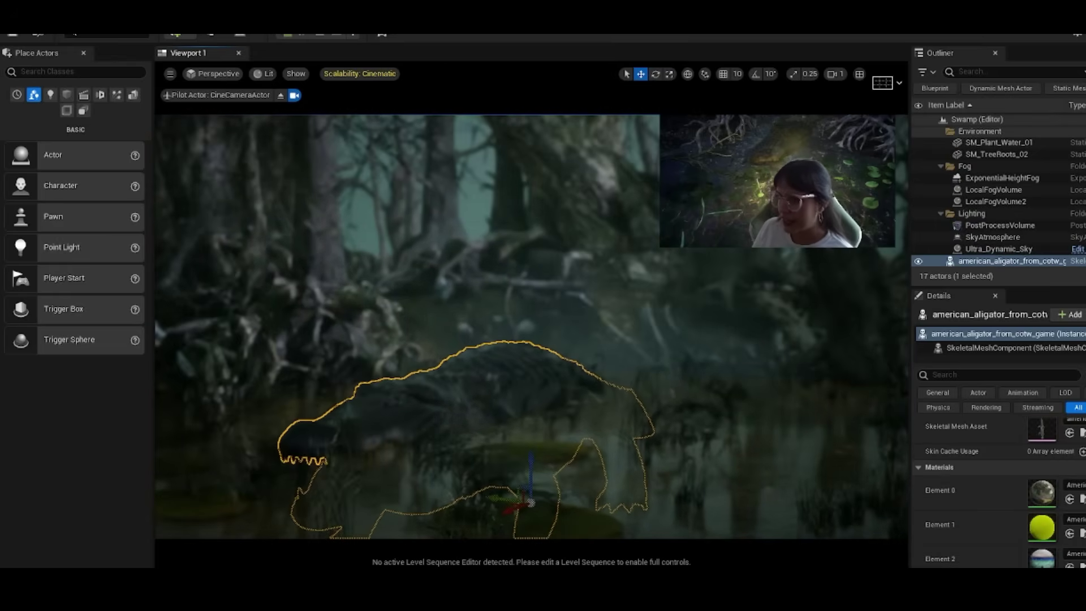
scroll(443, 325, up, 3)
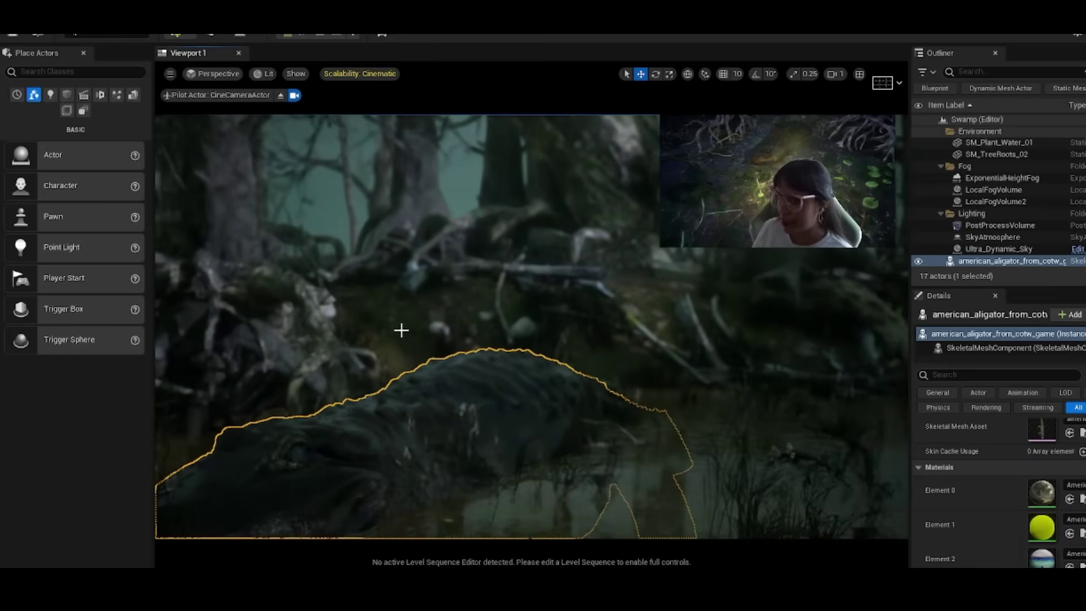
scroll(403, 340, down, 4)
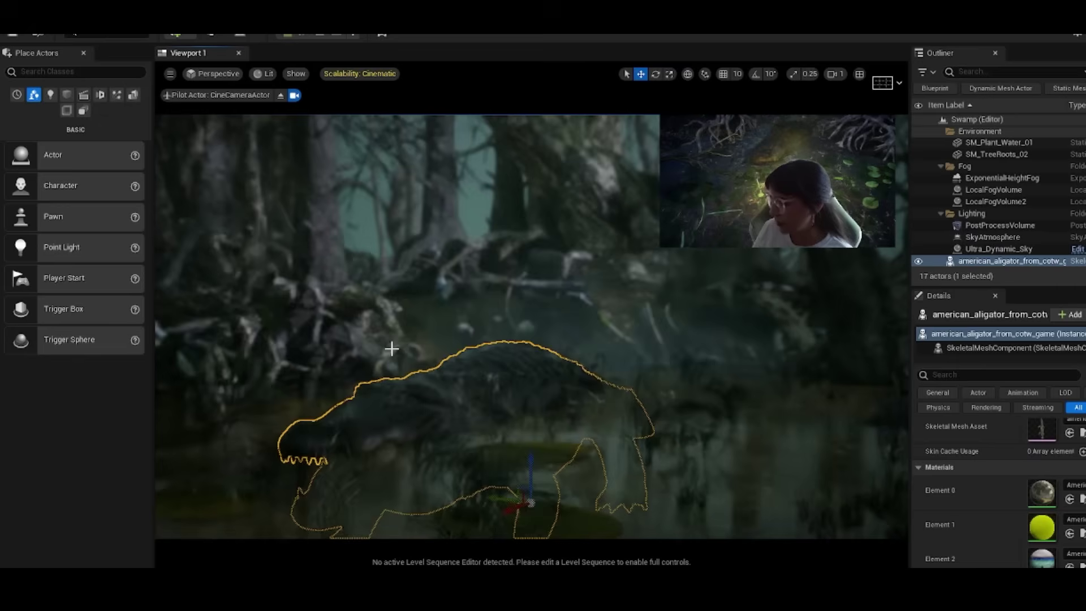
mouse_move(392, 349)
right_down()
mouse_move(362, 336)
mouse_move(388, 351)
mouse_move(392, 343)
right_up()
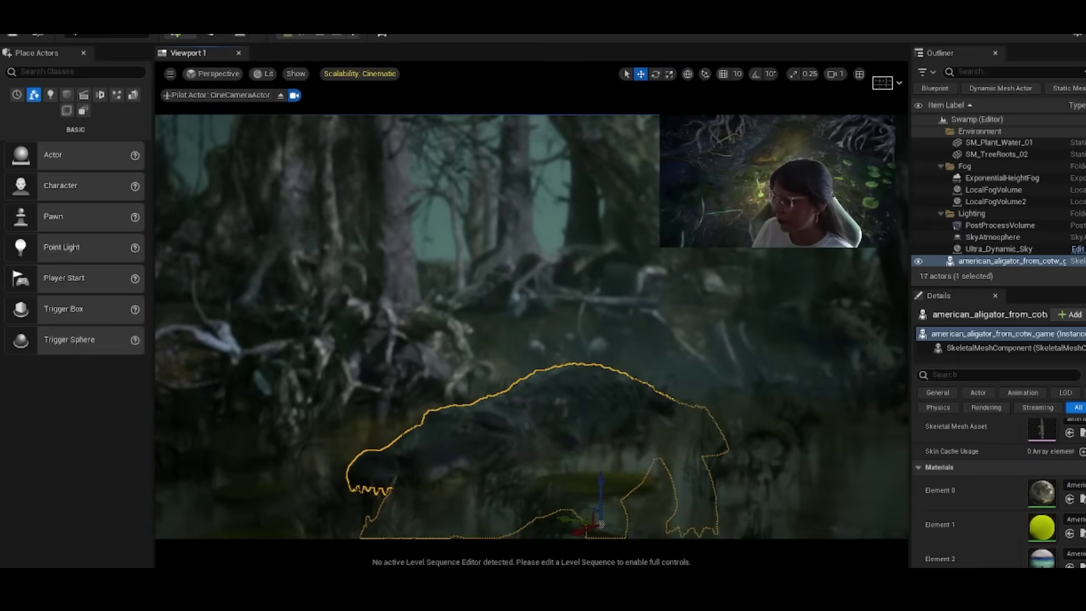
drag(388, 356, 392, 355)
right_click(391, 376)
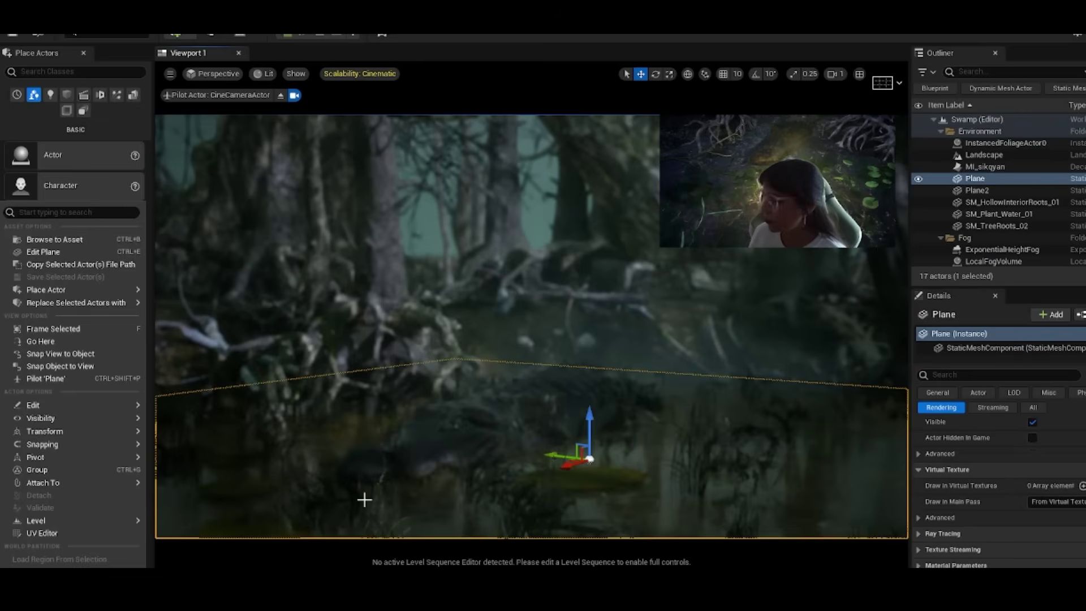
right_drag(376, 493, 384, 491)
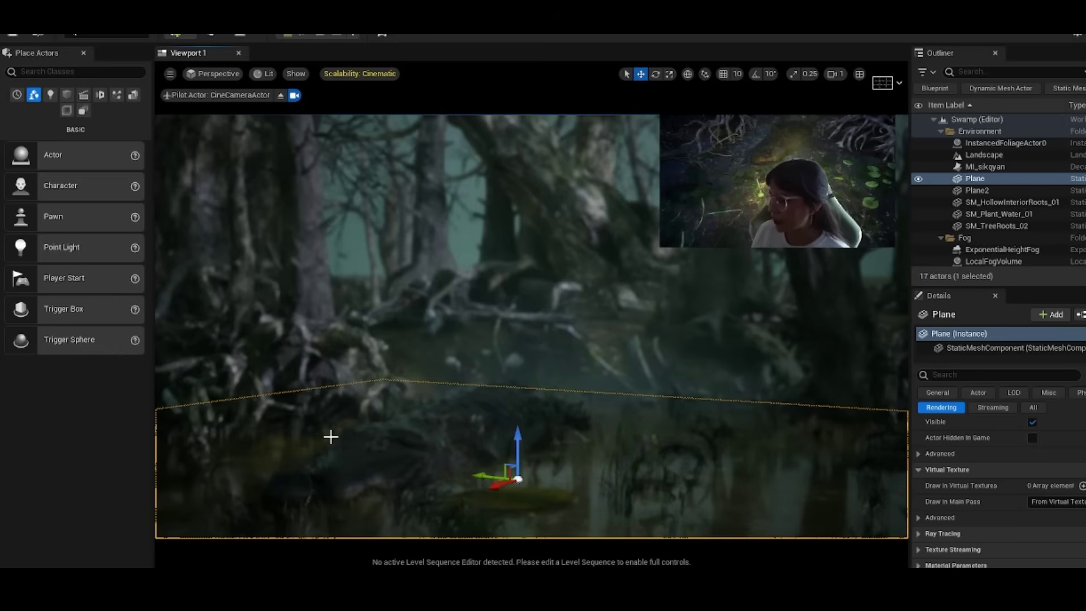
key(ctrl+space)
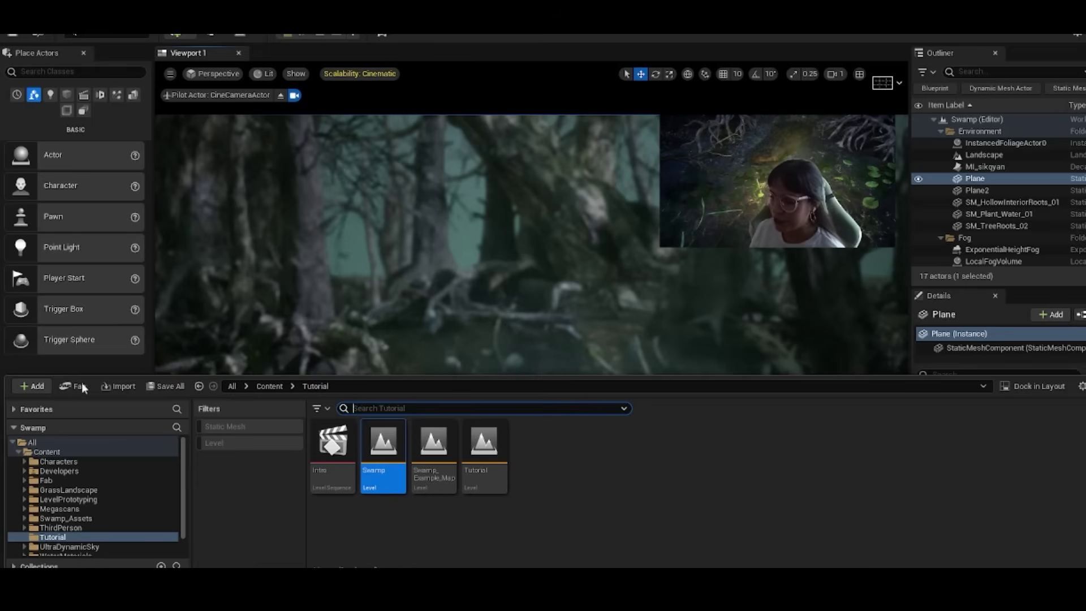
mouse_move(498, 344)
right_down()
mouse_move(514, 348)
mouse_move(480, 344)
right_up()
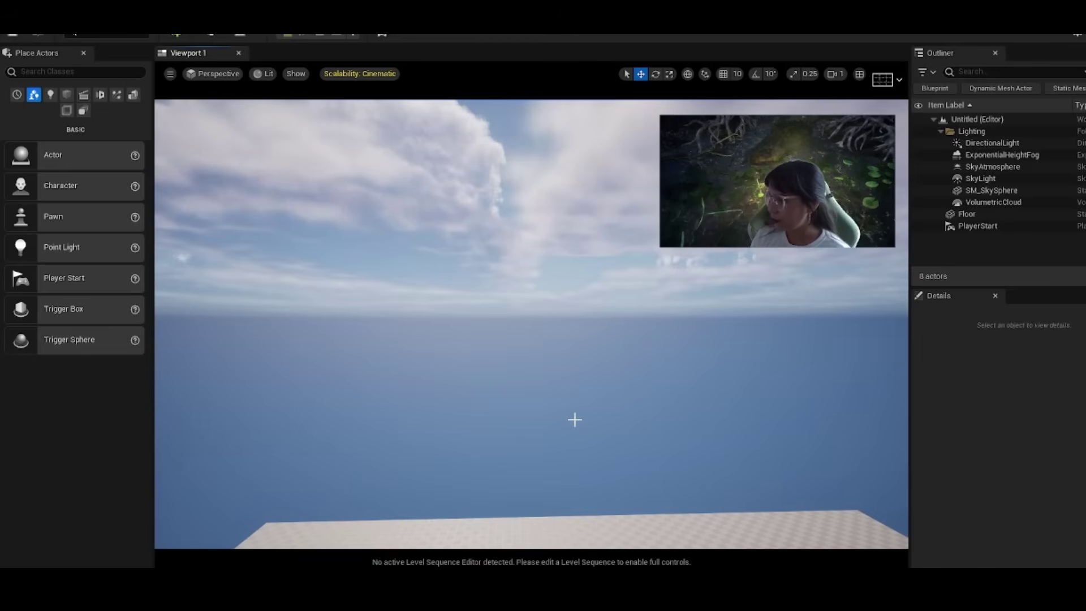
mouse_move(532, 324)
right_down()
mouse_move(518, 334)
mouse_move(538, 328)
right_up()
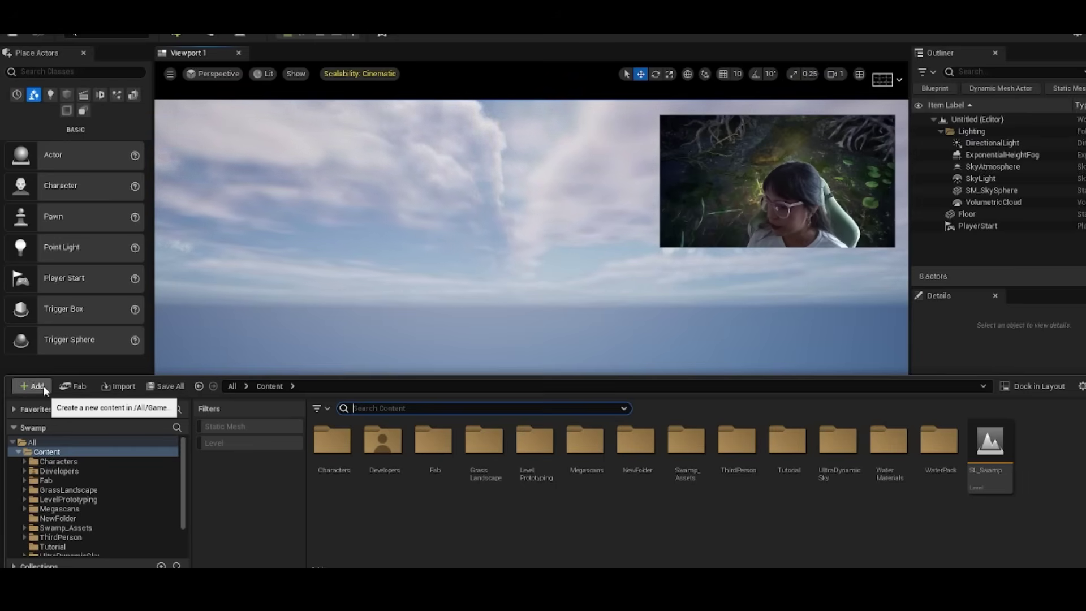
View the Third Person template among the available feature and content packs, and close the dialog without adding it
click(22, 386)
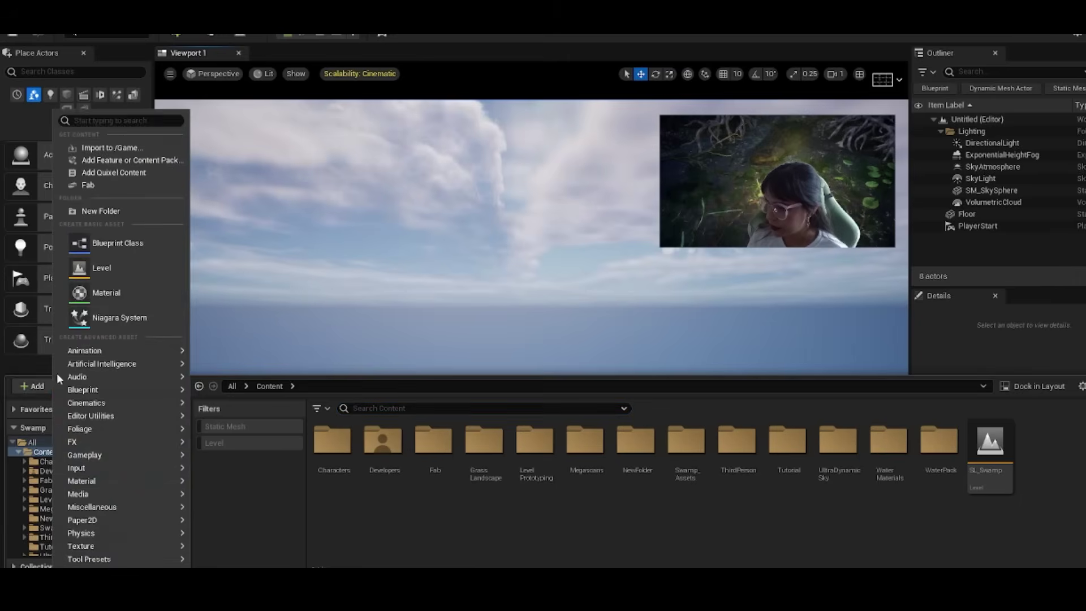
click(147, 162)
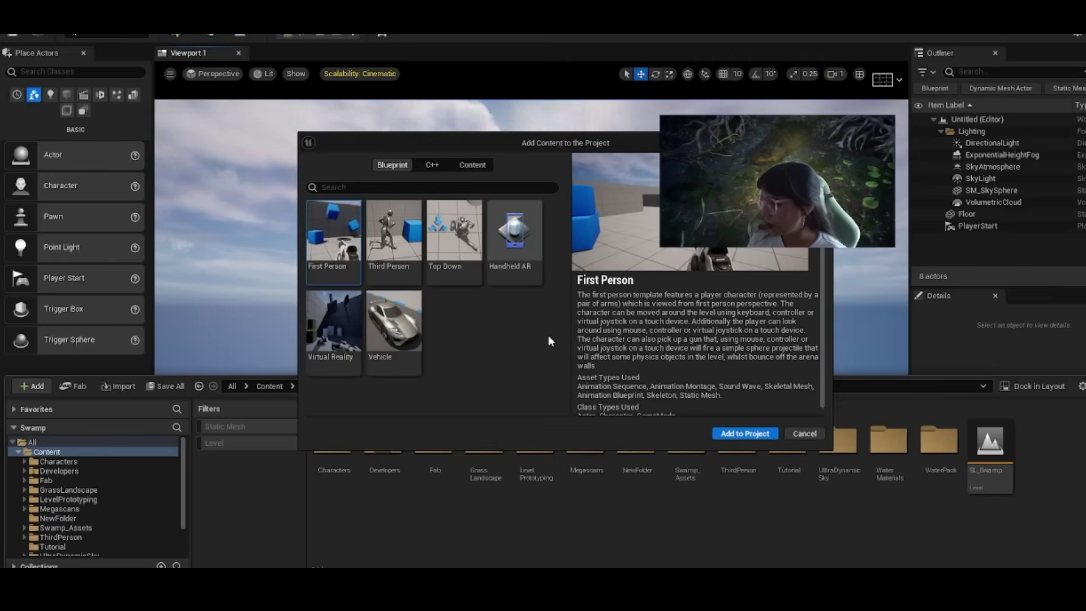
click(396, 249)
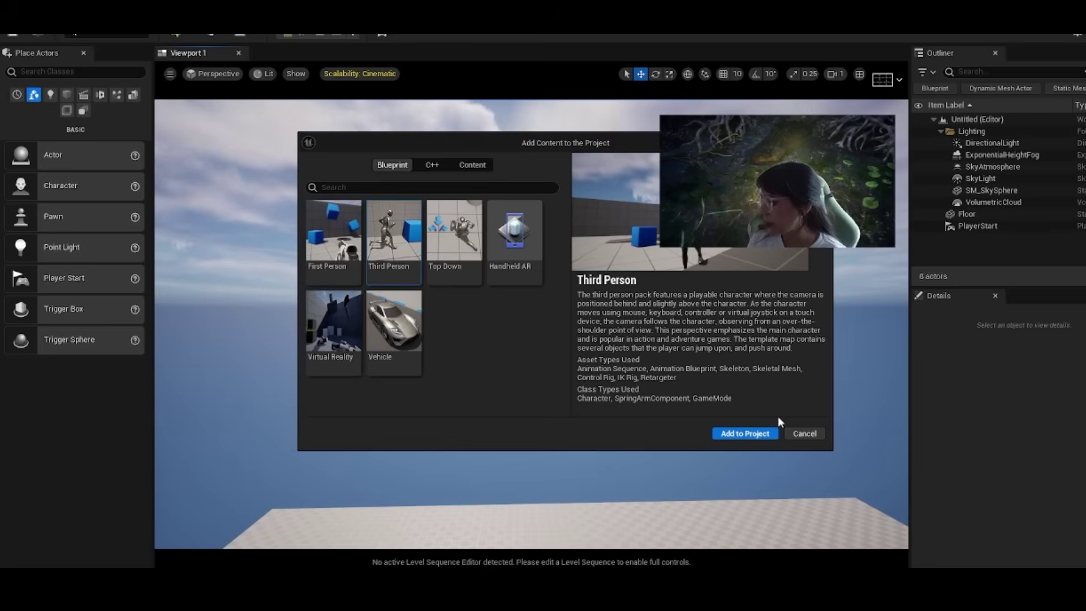
click(779, 432)
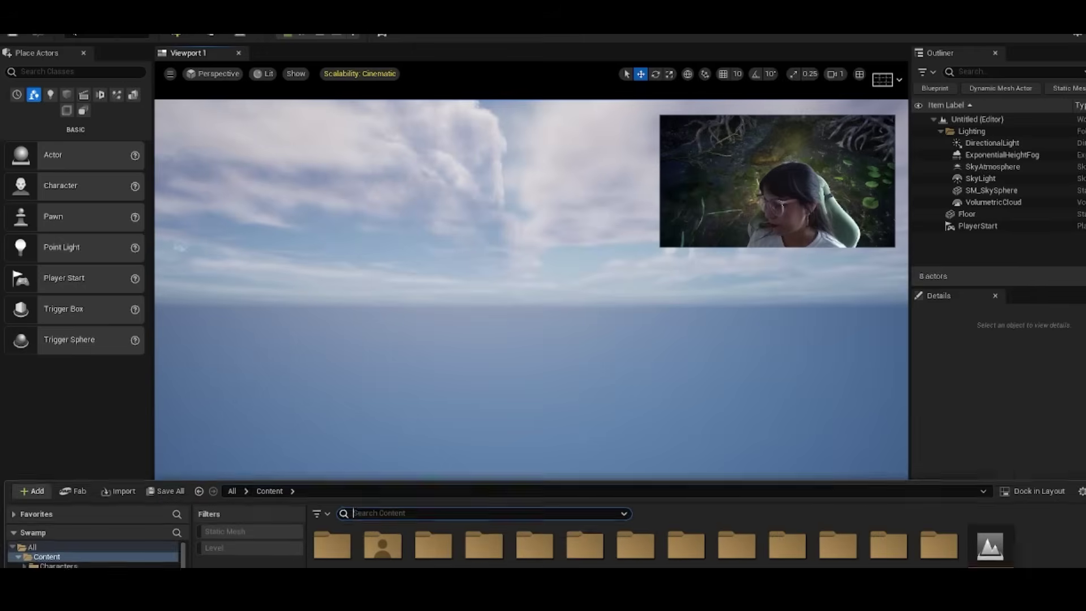
Open the ThirdPersonMap level from the project's ThirdPerson/Maps folder
scroll(110, 514, down, 2)
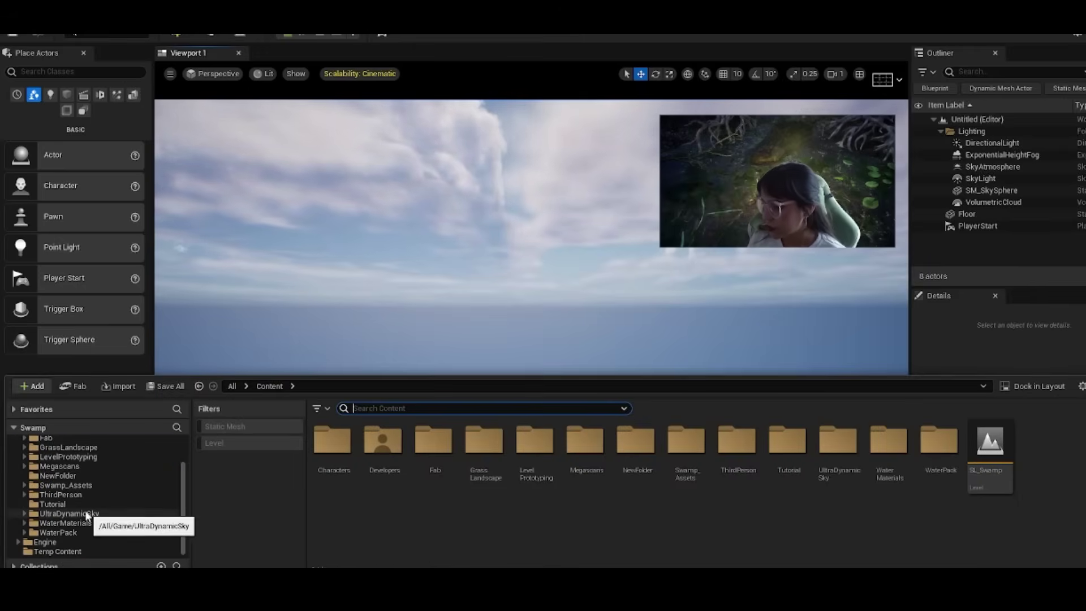
scroll(69, 494, up, 3)
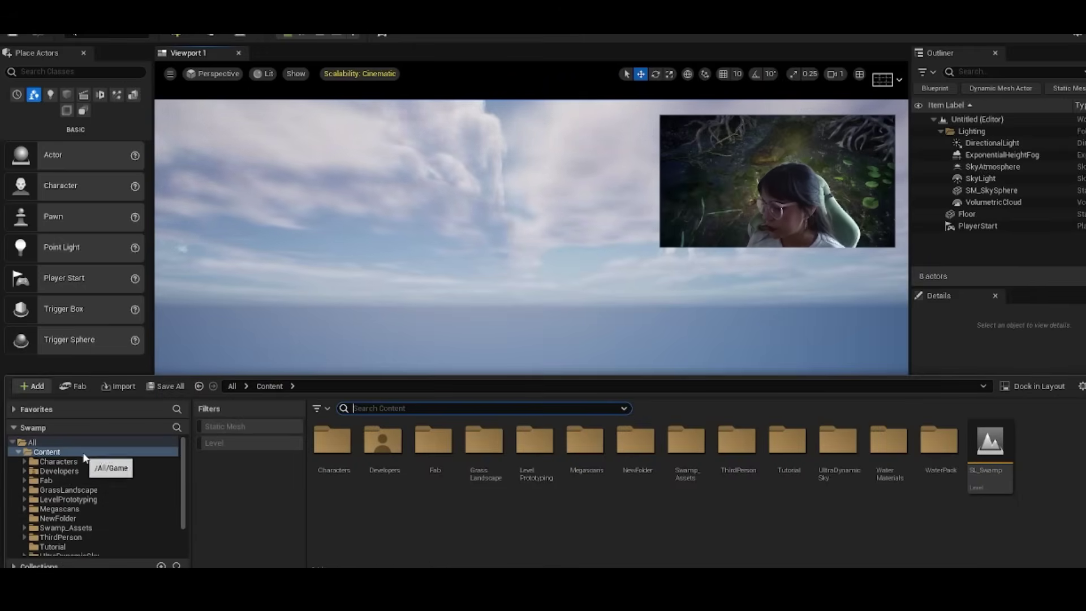
click(50, 451)
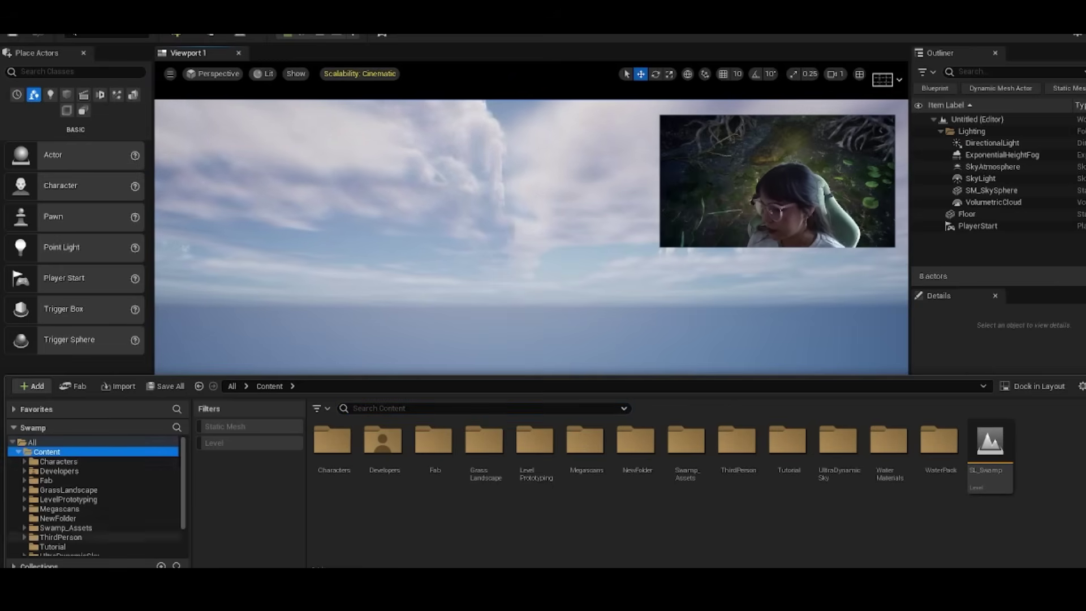
click(64, 537)
drag(43, 538, 36, 536)
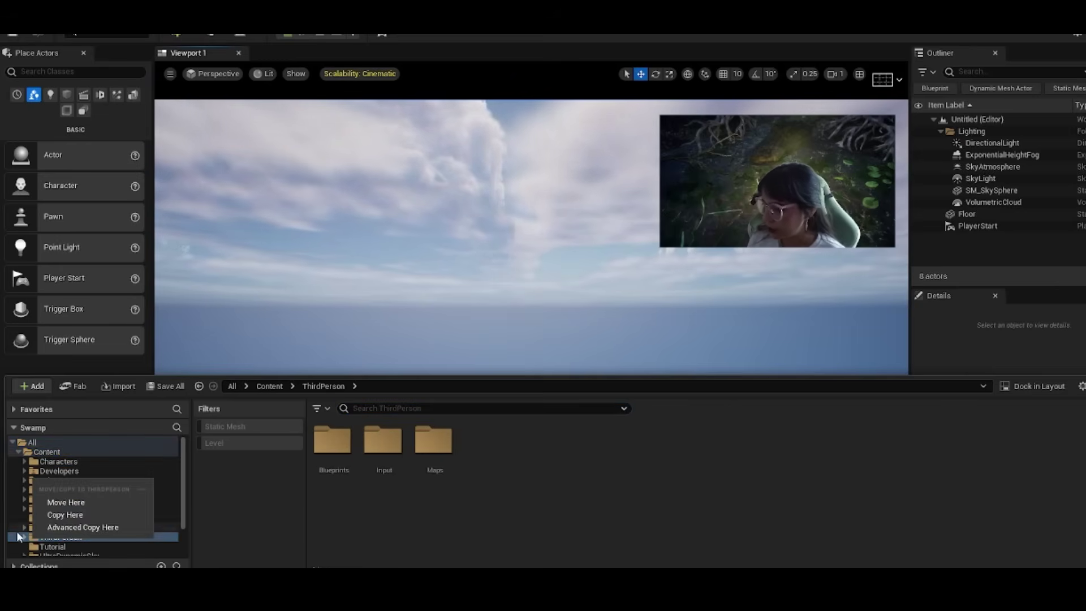
click(174, 536)
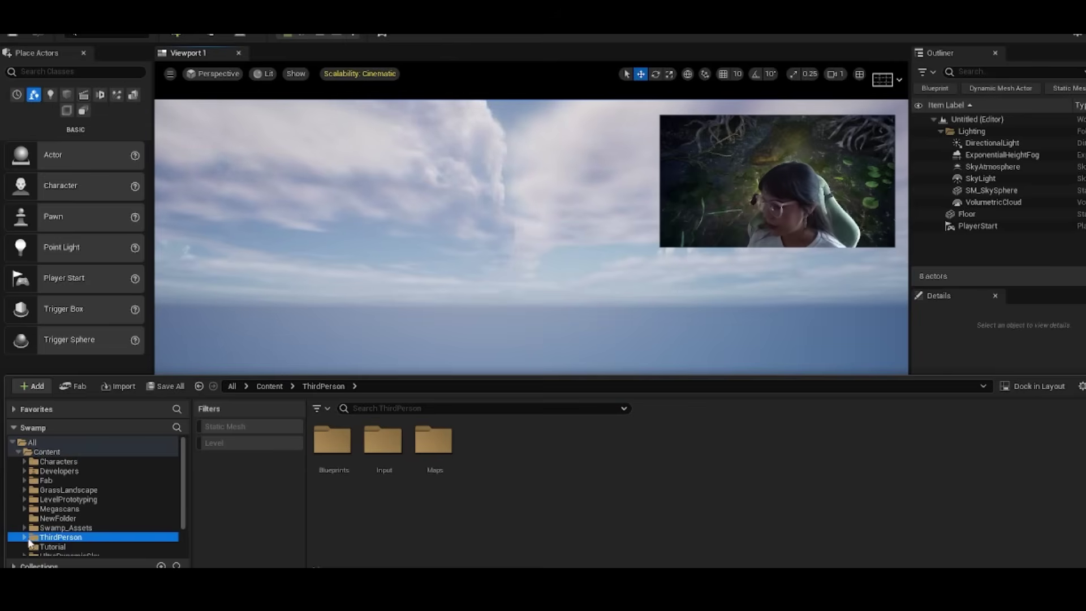
click(25, 537)
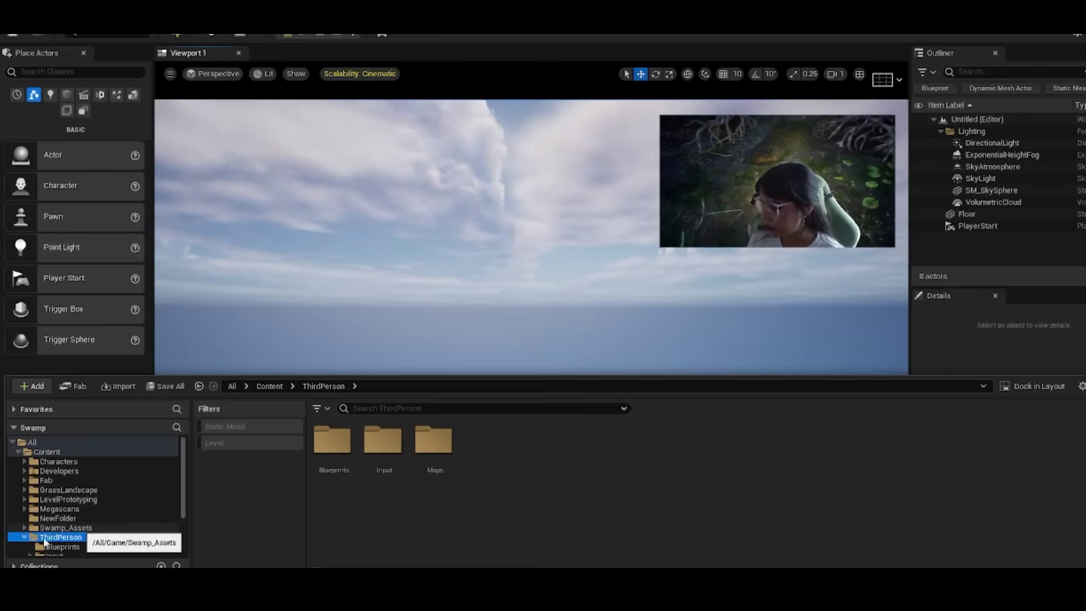
double_click(433, 444)
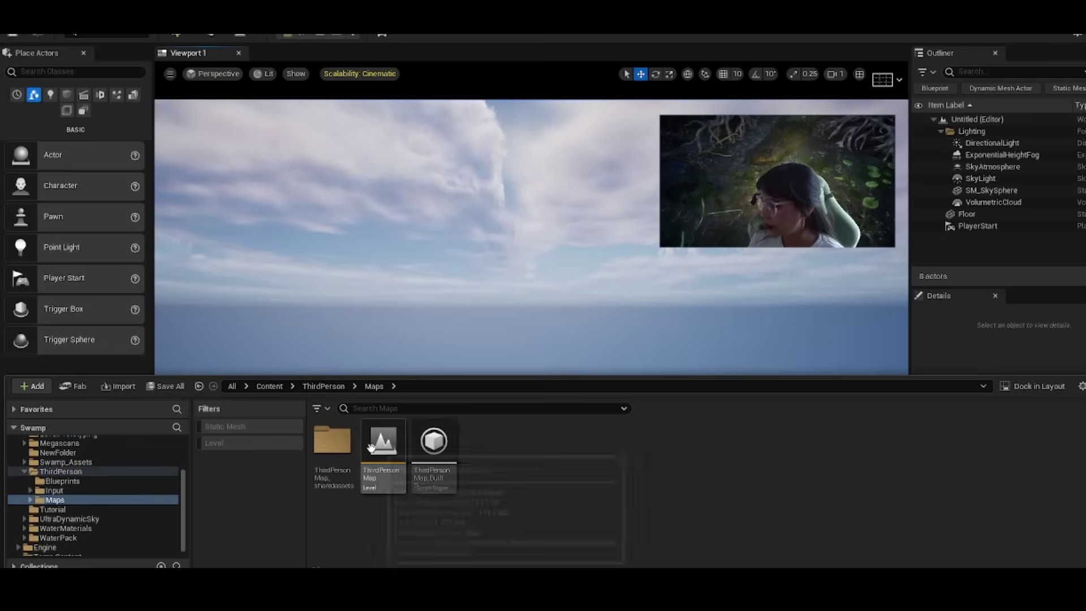
click(383, 457)
double_click(383, 457)
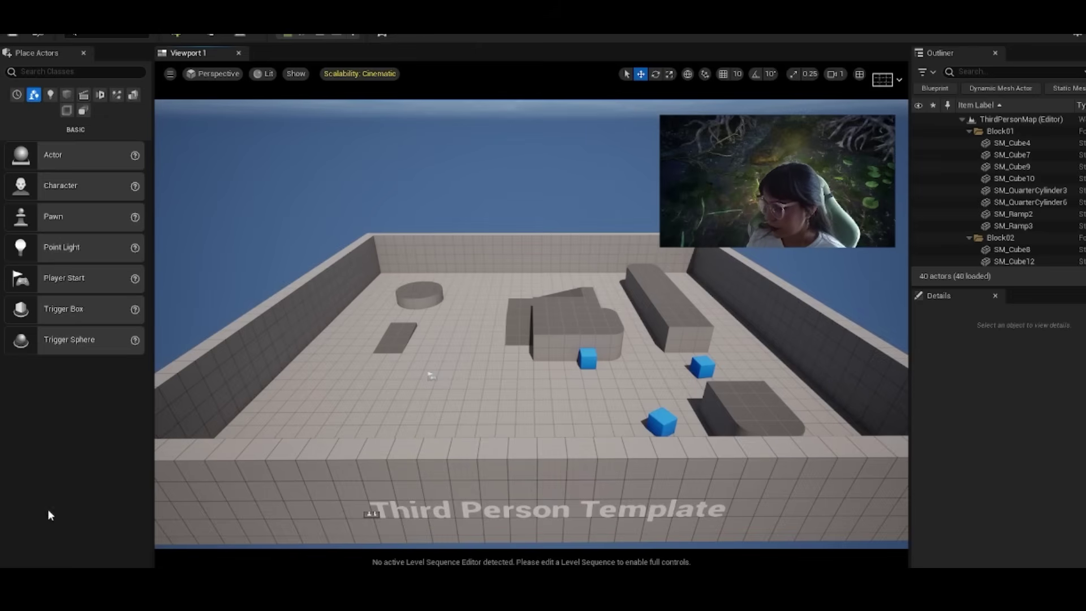
Open the Fab library, look over the Mossy Swamp Ground material's previews and description, and close it
key(ctrl+space)
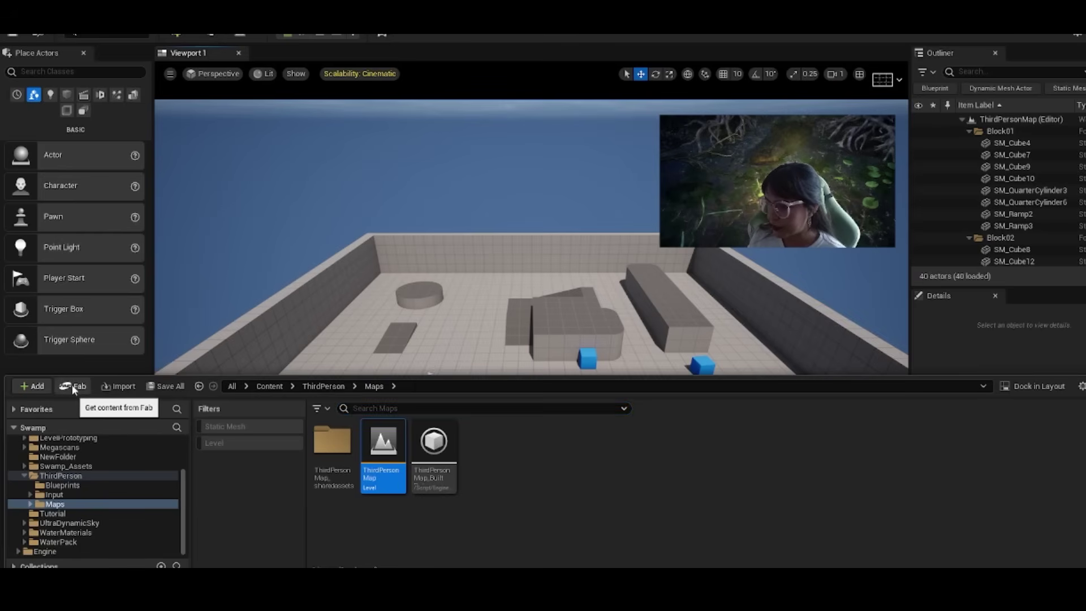
drag(0, 201, 451, 207)
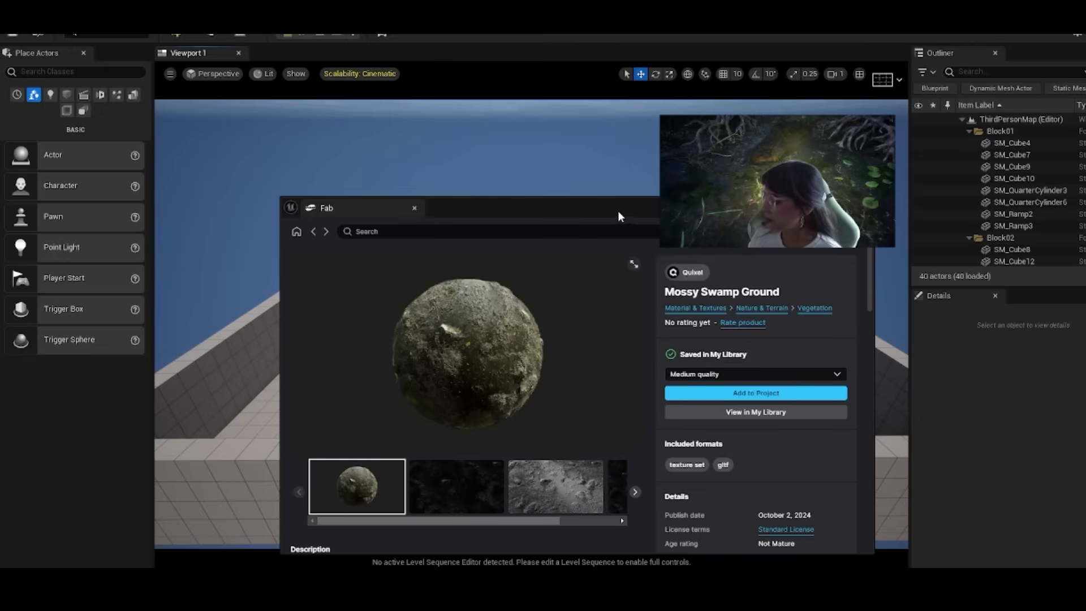
drag(618, 210, 603, 141)
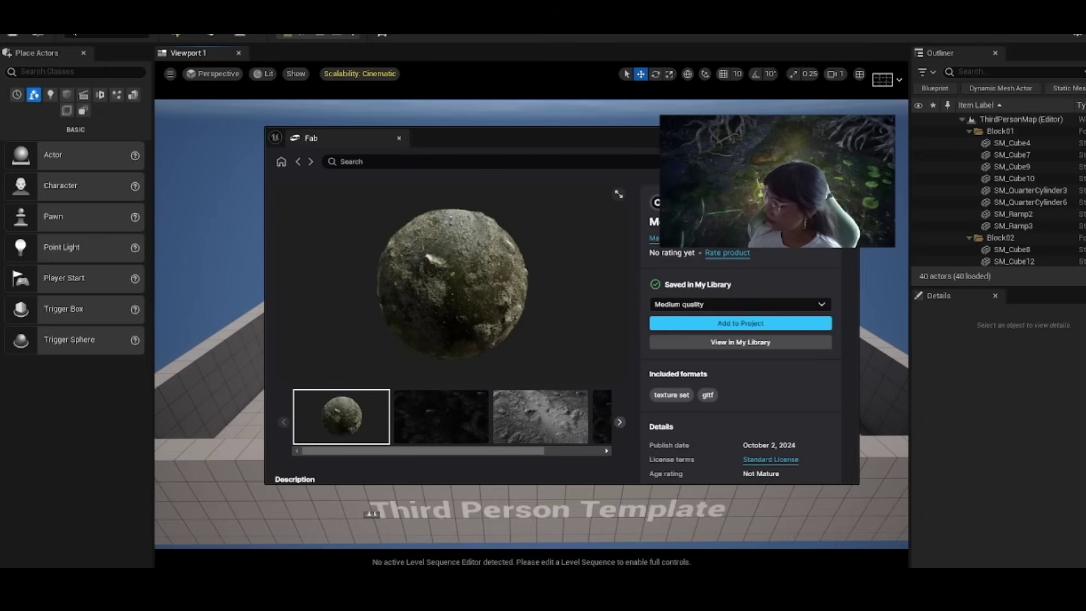
scroll(533, 338, down, 2)
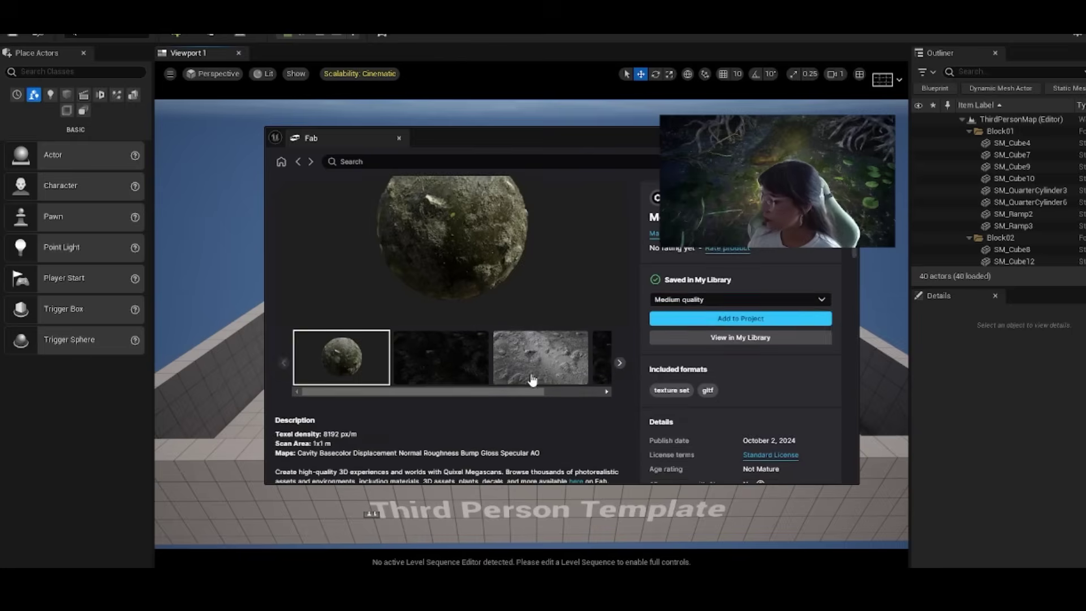
scroll(566, 300, up, 2)
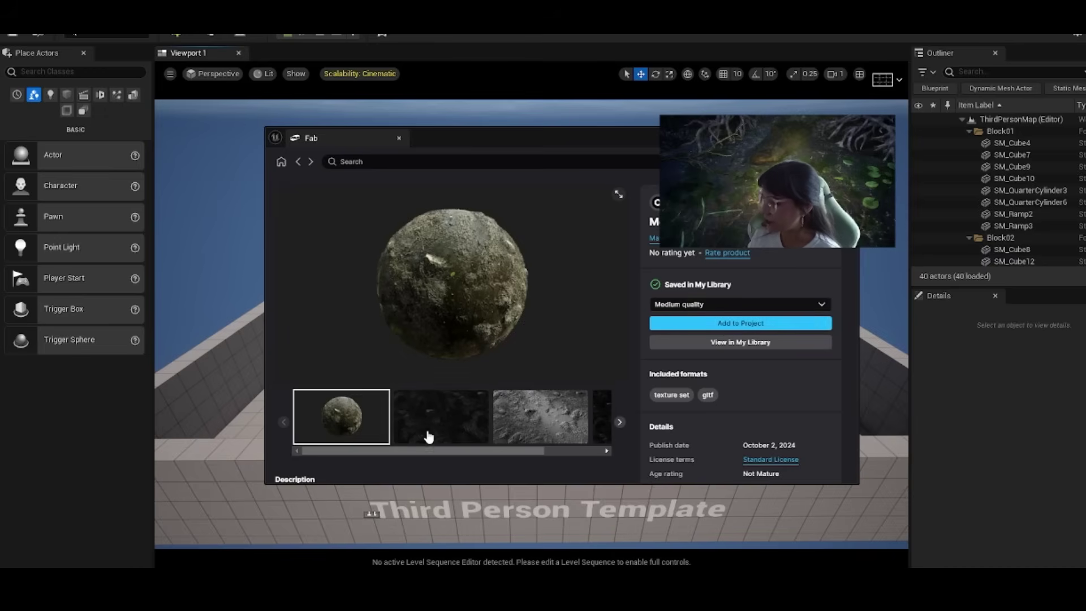
drag(442, 453, 492, 453)
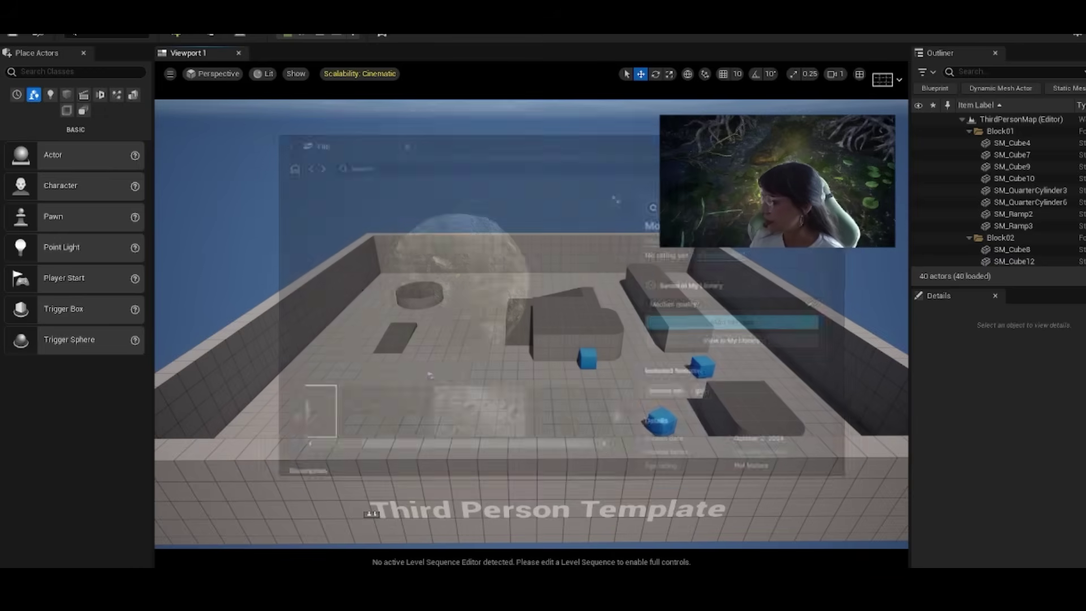
scroll(449, 385, up, 2)
scroll(512, 367, down, 3)
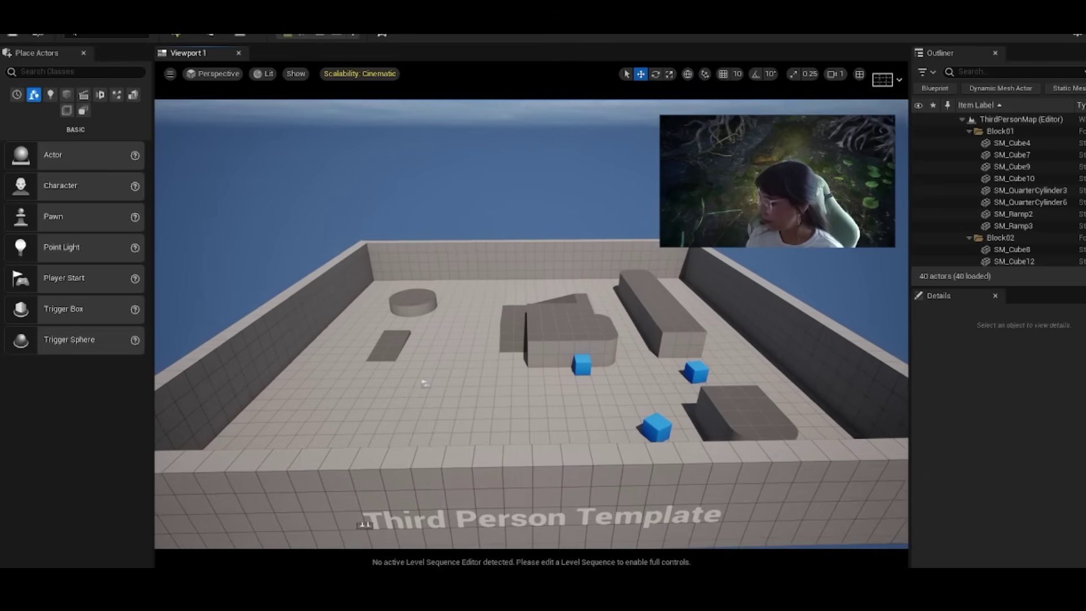
scroll(512, 366, down, 3)
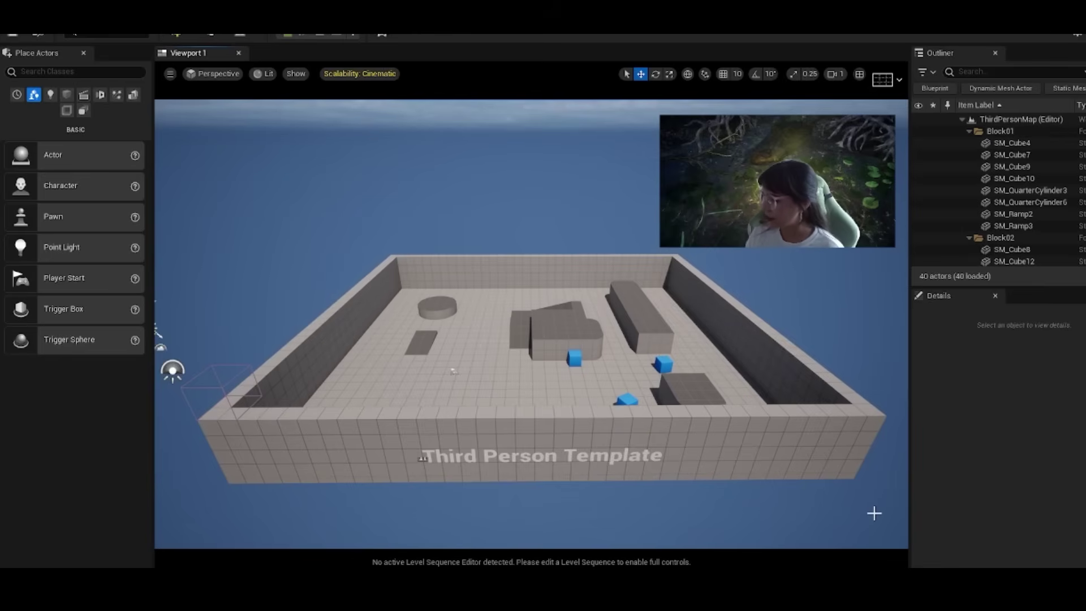
mouse_move(875, 513)
right_down()
mouse_move(814, 513)
mouse_move(880, 513)
right_up()
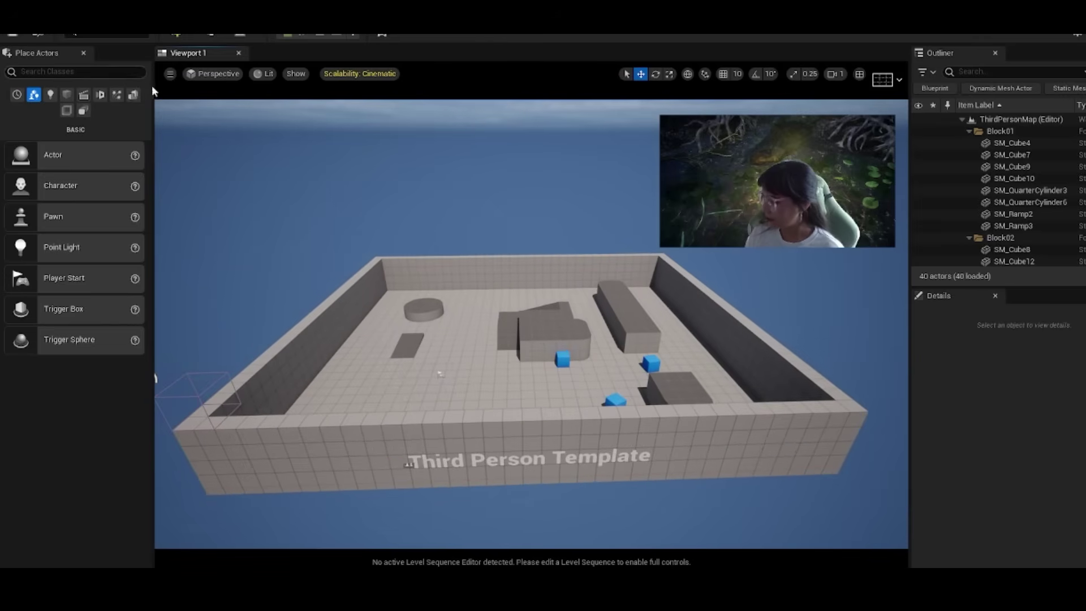
right_drag(547, 345, 531, 324)
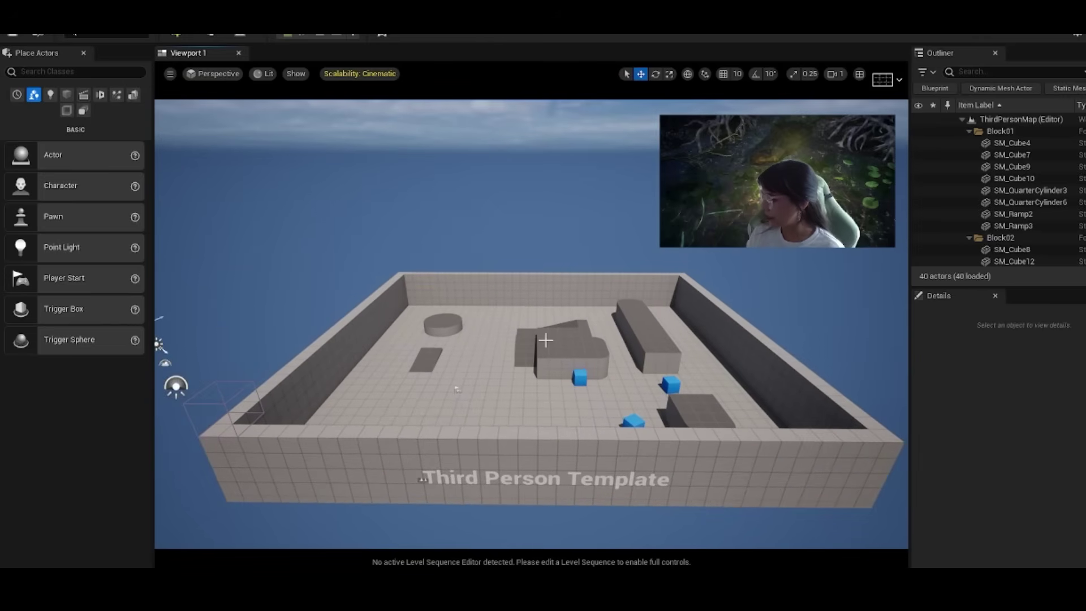
Delete all the block-out meshes in the Outliner from SM_Cube4 through SM_QuarterCylinder14
click(1013, 142)
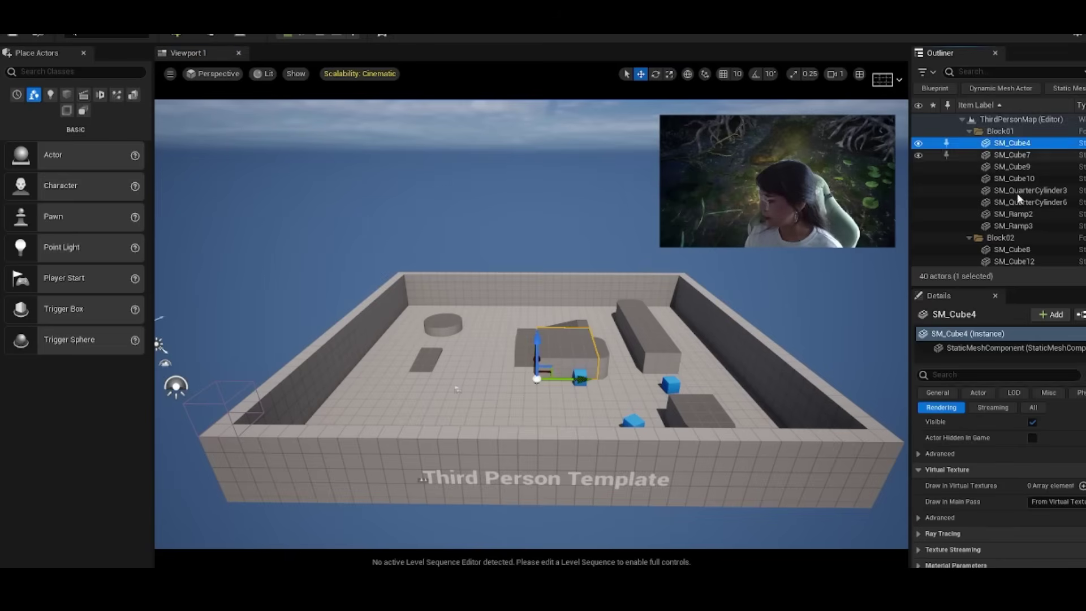
scroll(1022, 207, down, 2)
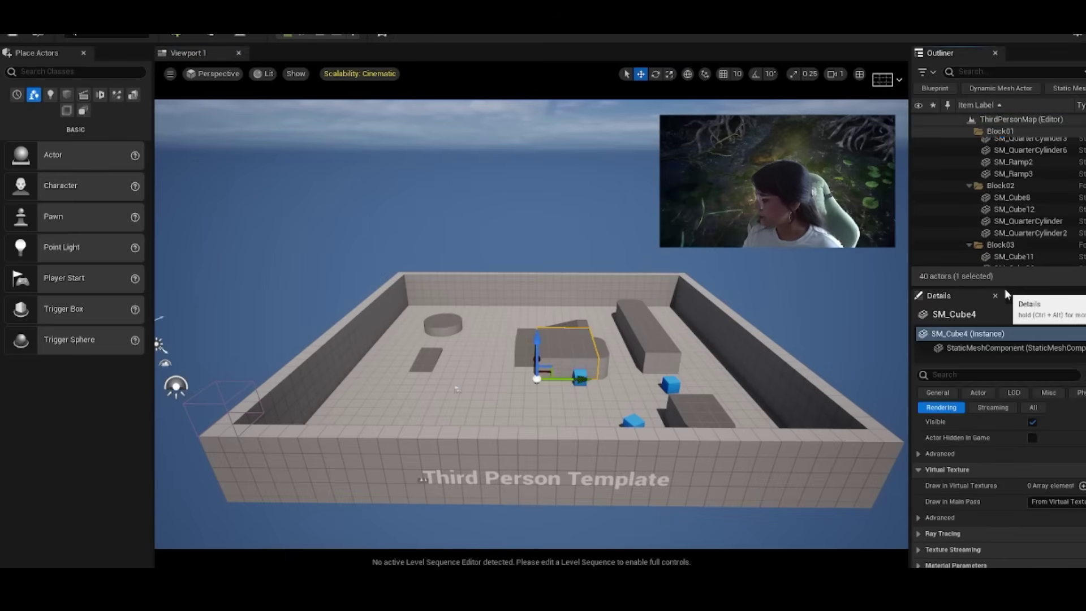
scroll(1007, 221, down, 6)
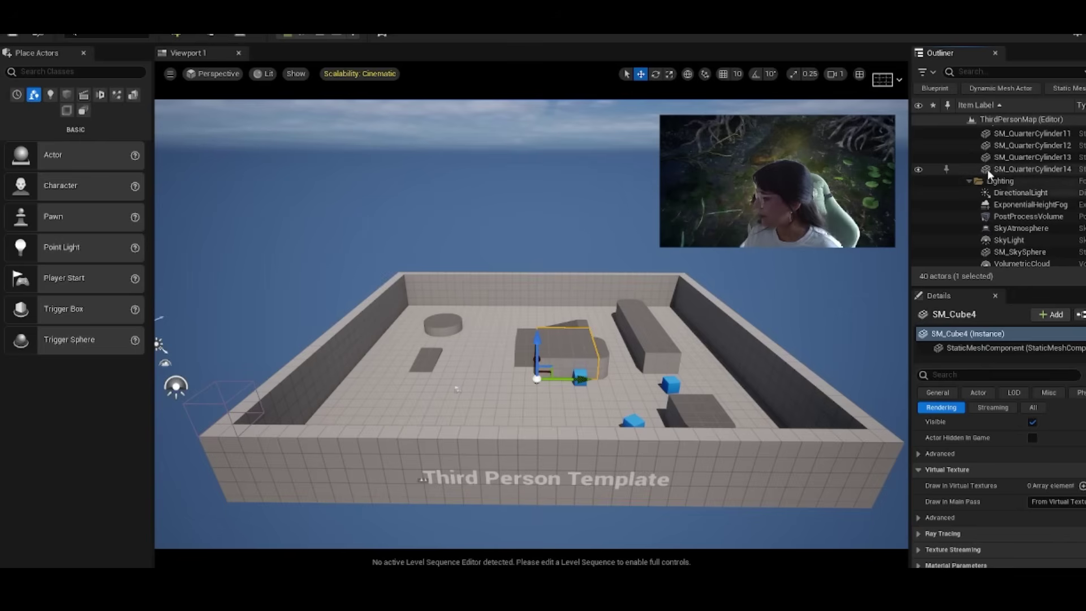
click(993, 170)
scroll(1006, 171, up, 6)
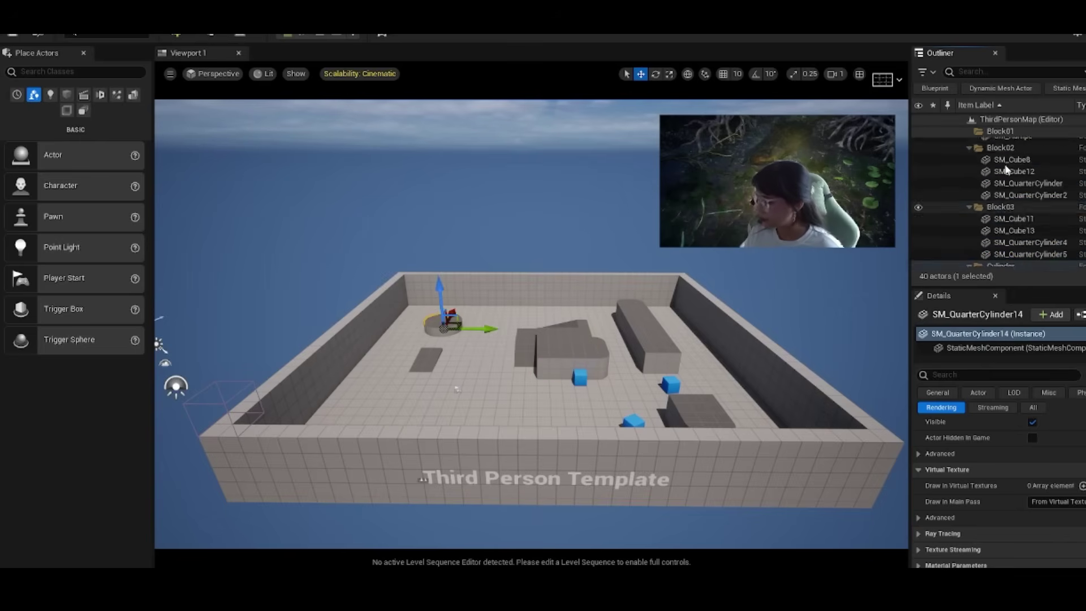
shift+click(1000, 142)
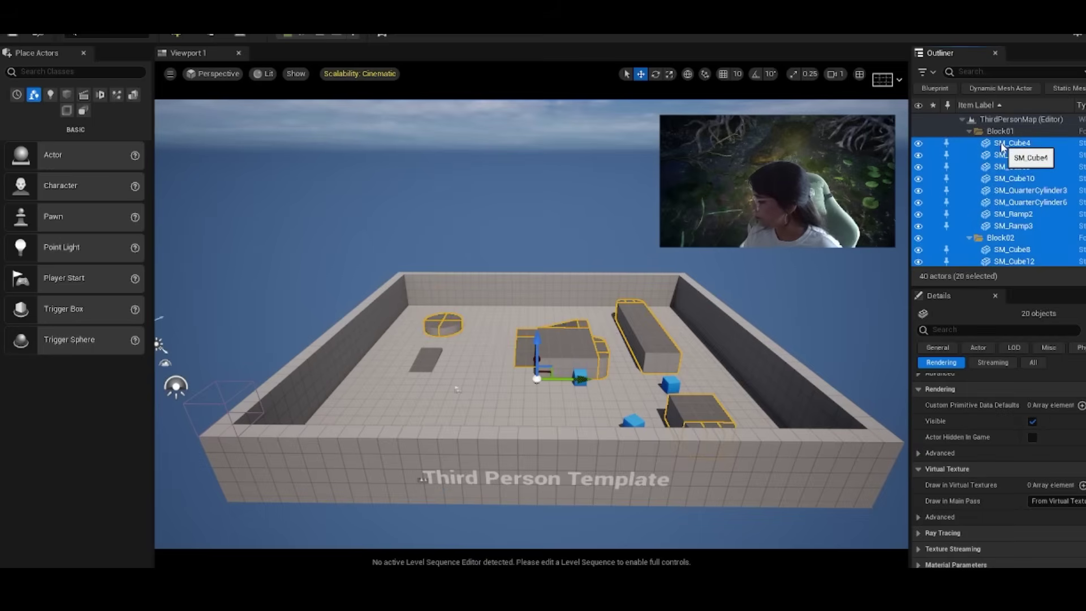
key(Delete)
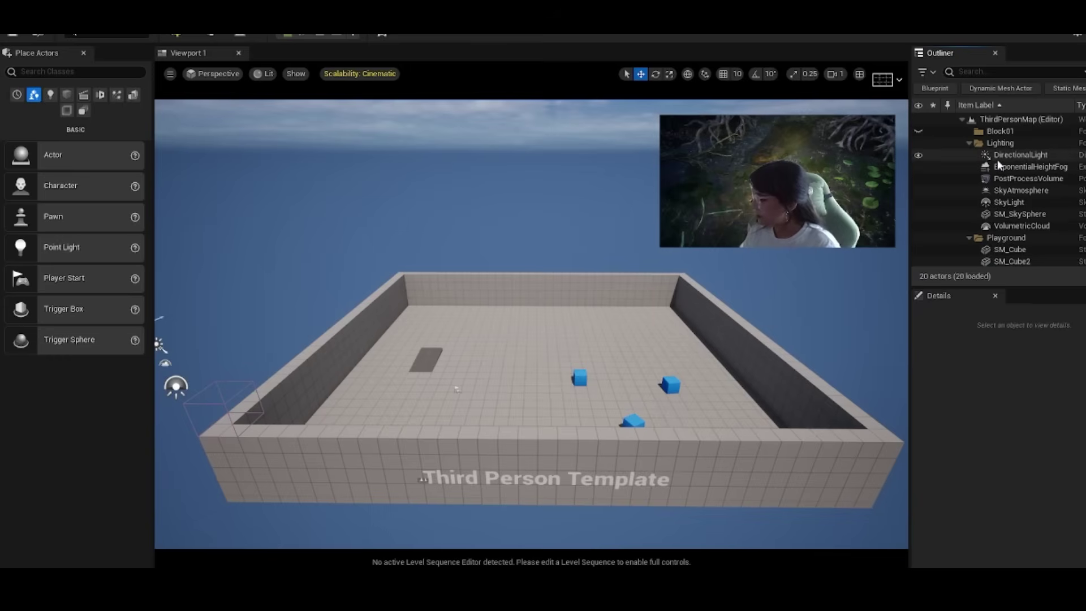
Filter the Outliner for "SM", delete every matching actor including the sky sphere, floor, walls and cubes, and clear the filter
click(1000, 130)
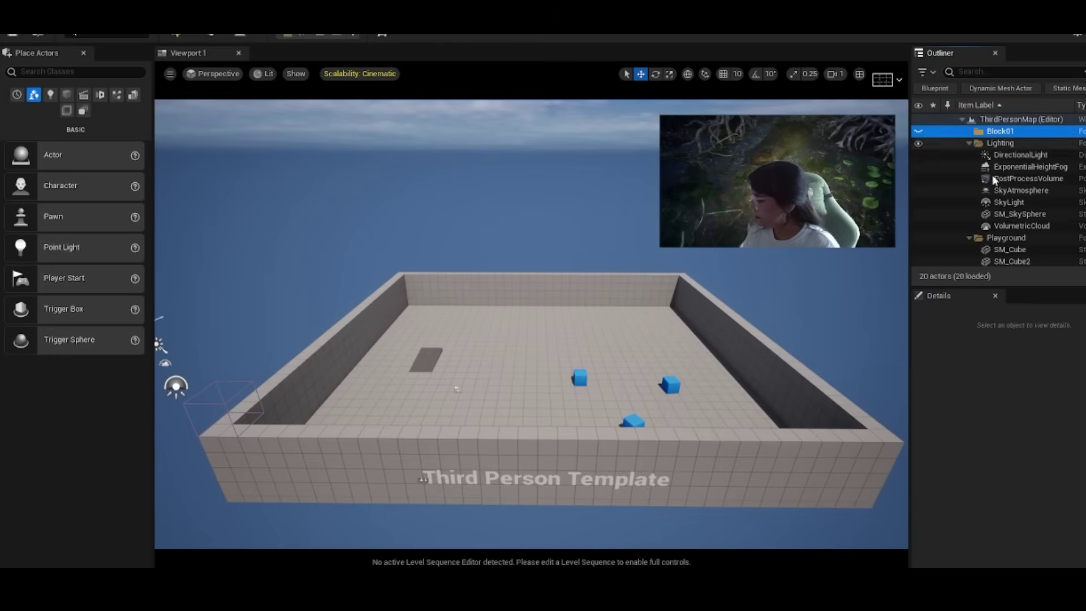
click(969, 70)
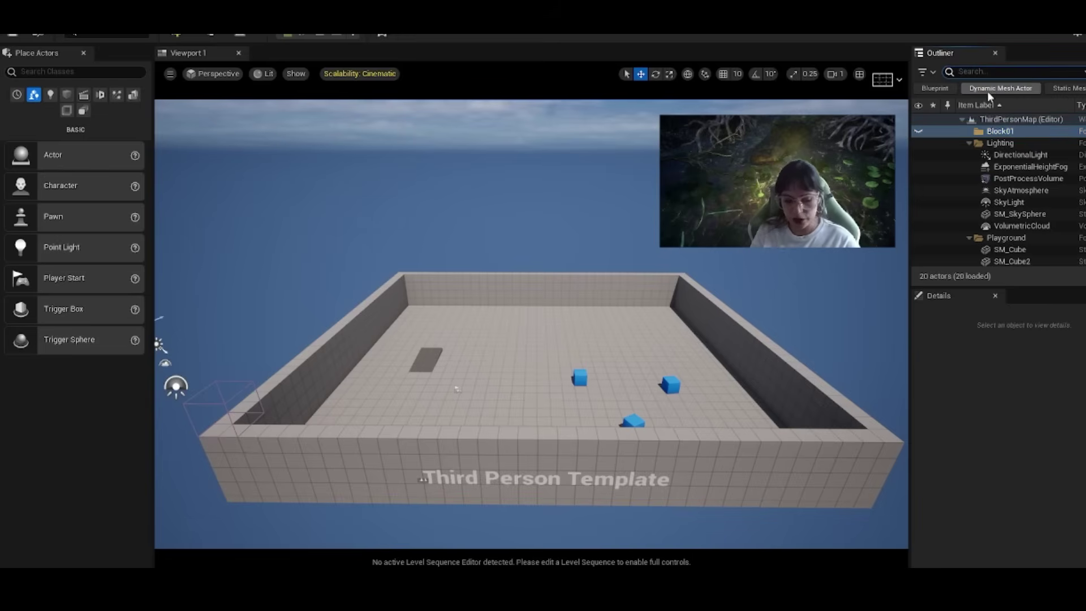
click(989, 90)
click(988, 90)
text(SM)
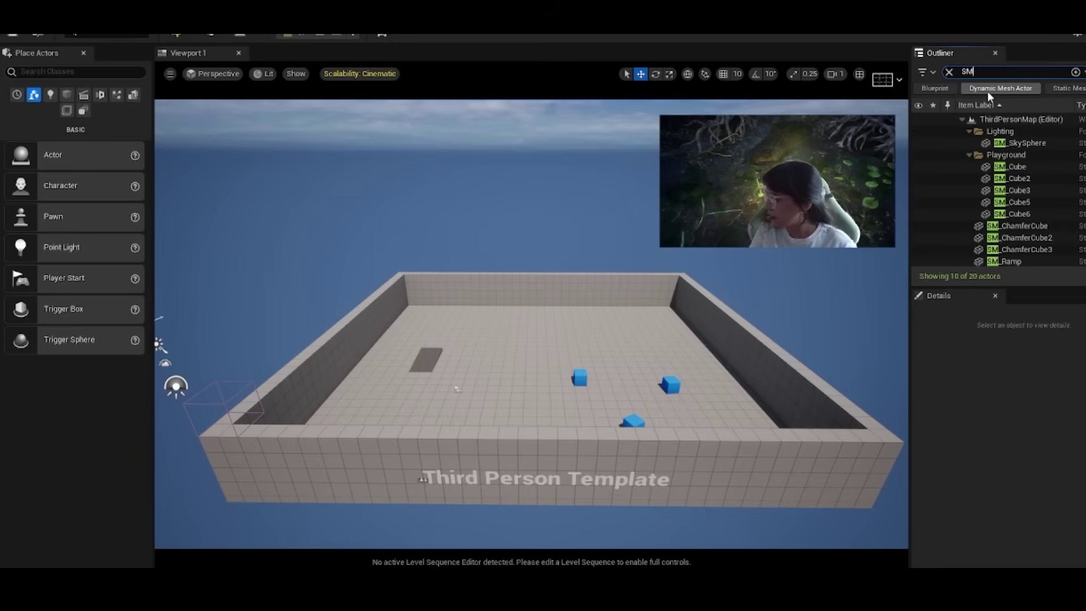
key(Return)
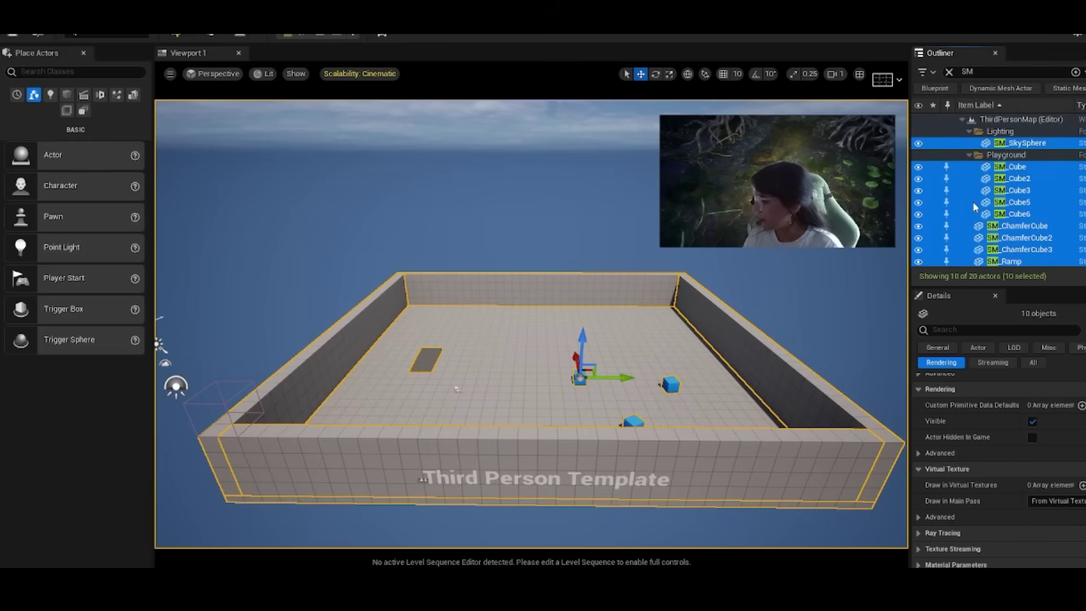
key(Delete)
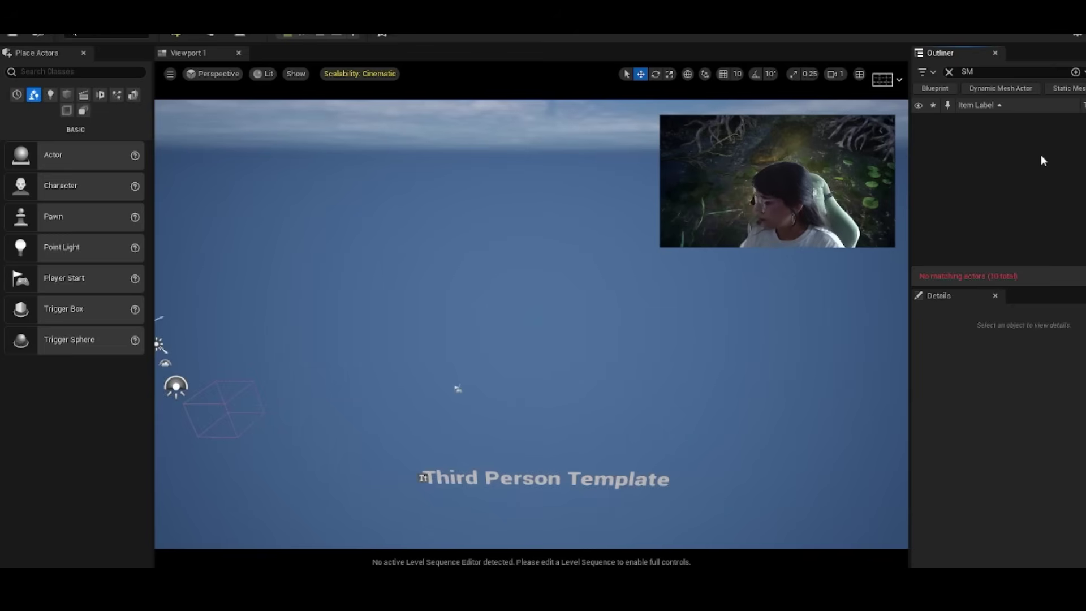
click(949, 72)
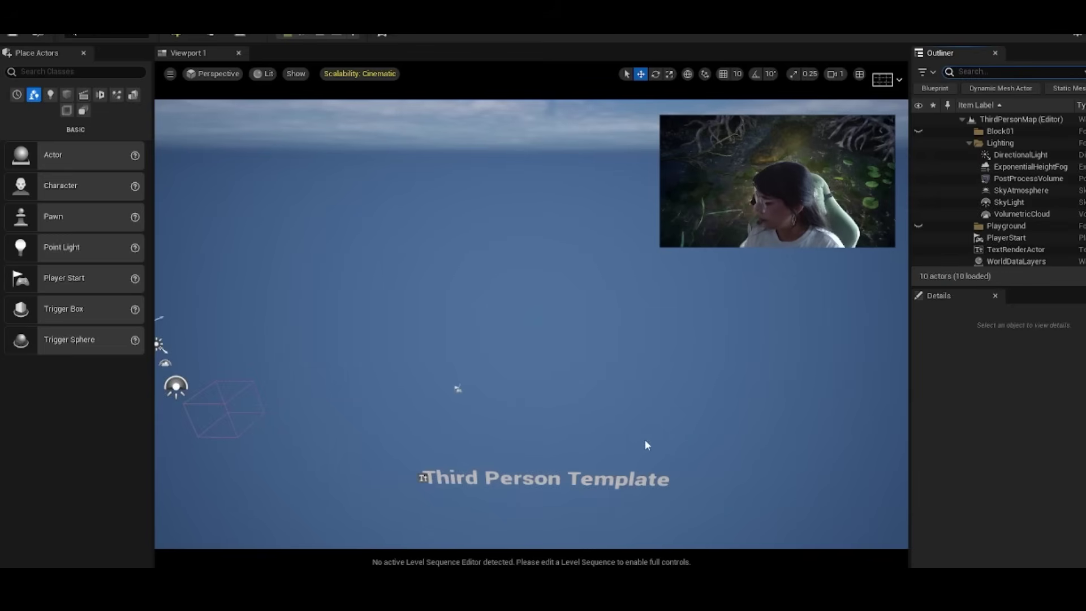
Delete the "Third Person Template" text actor from the level
click(634, 481)
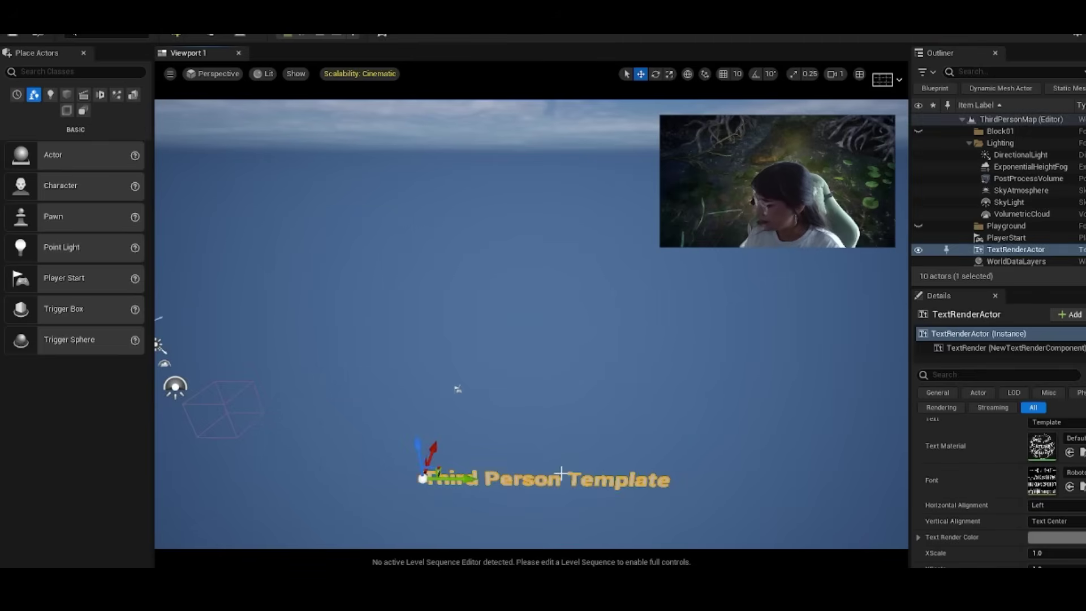
right_drag(553, 443, 574, 419)
key(Delete)
right_drag(522, 463, 512, 457)
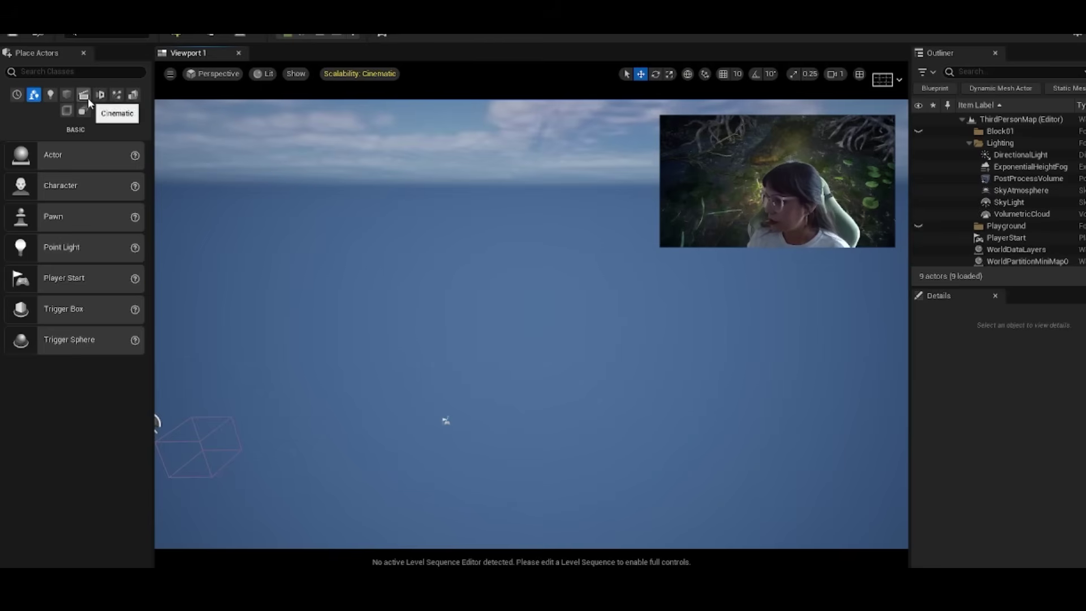
Enter Landscape mode and create a new landscape with the default 63×63 quad sections and 8×8 components
click(106, 33)
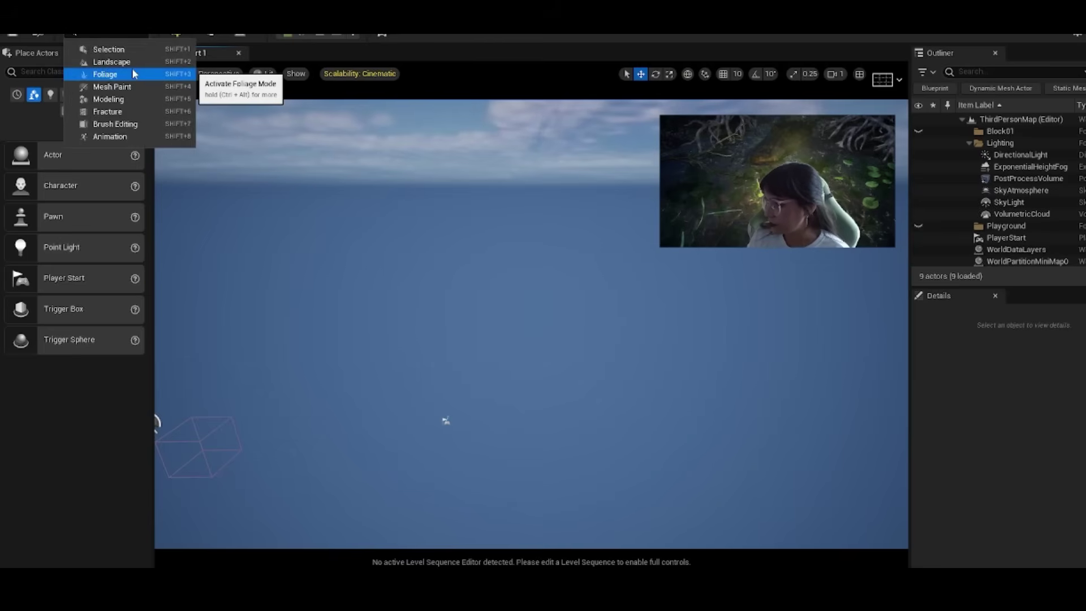
click(113, 61)
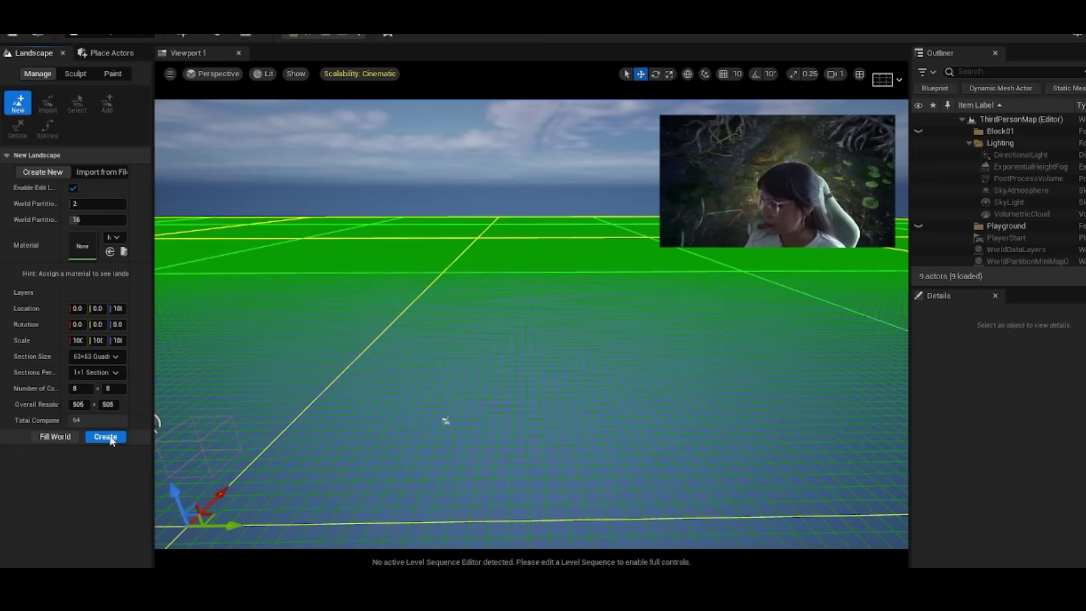
click(119, 172)
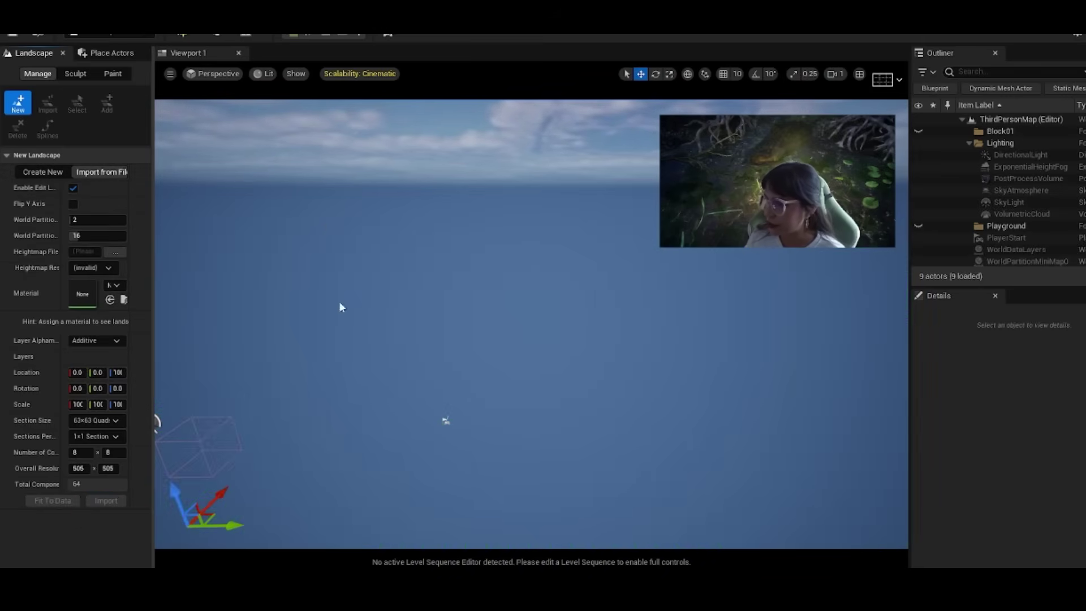
click(52, 171)
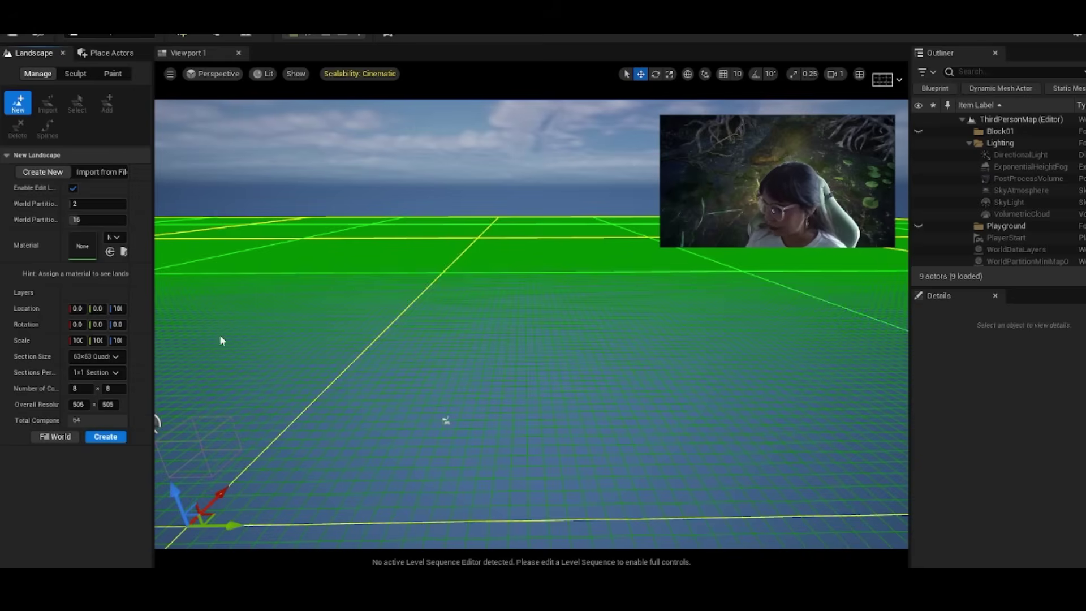
click(105, 437)
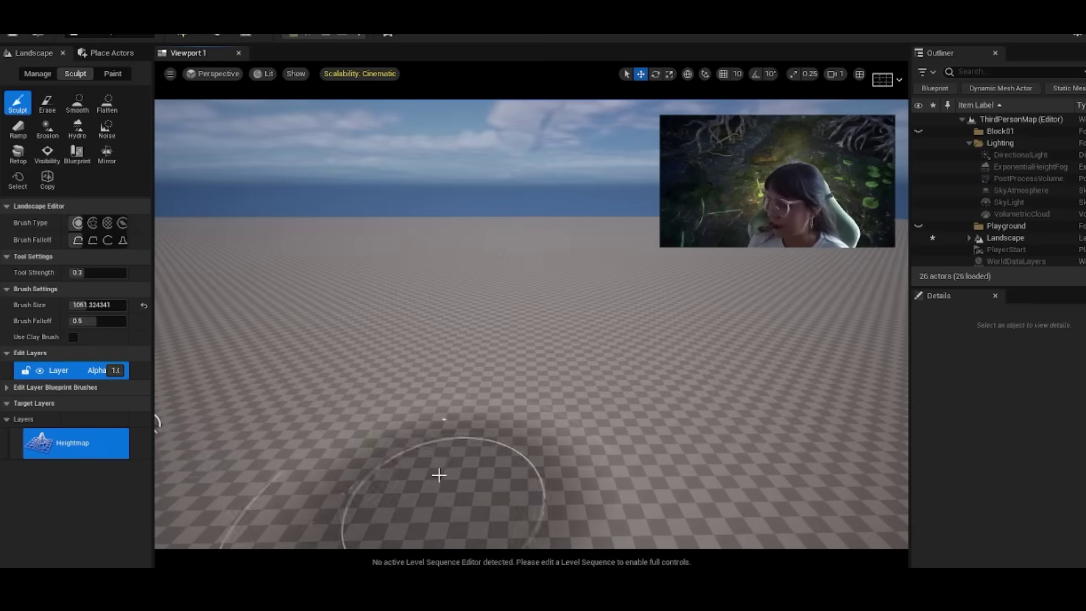
Raise two hills on the flat landscape with the Sculpt tool, one in the foreground and one further back
mouse_move(441, 461)
mouse_down()
mouse_move(449, 379)
mouse_move(511, 363)
mouse_move(492, 388)
mouse_up()
scroll(668, 368, down, 5)
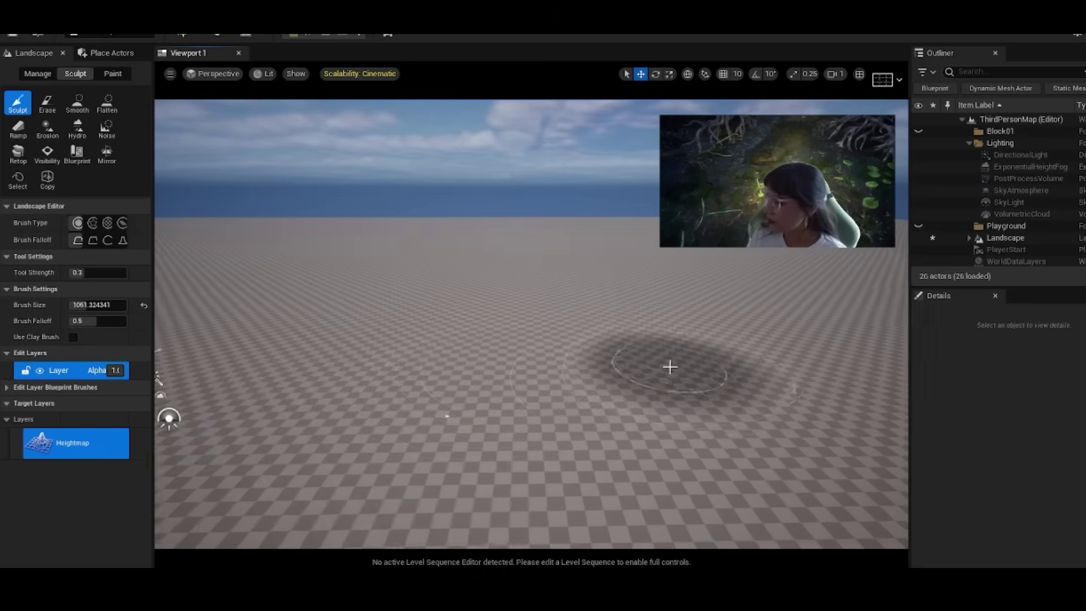
mouse_move(651, 346)
right_down()
mouse_move(640, 370)
mouse_move(667, 363)
right_up()
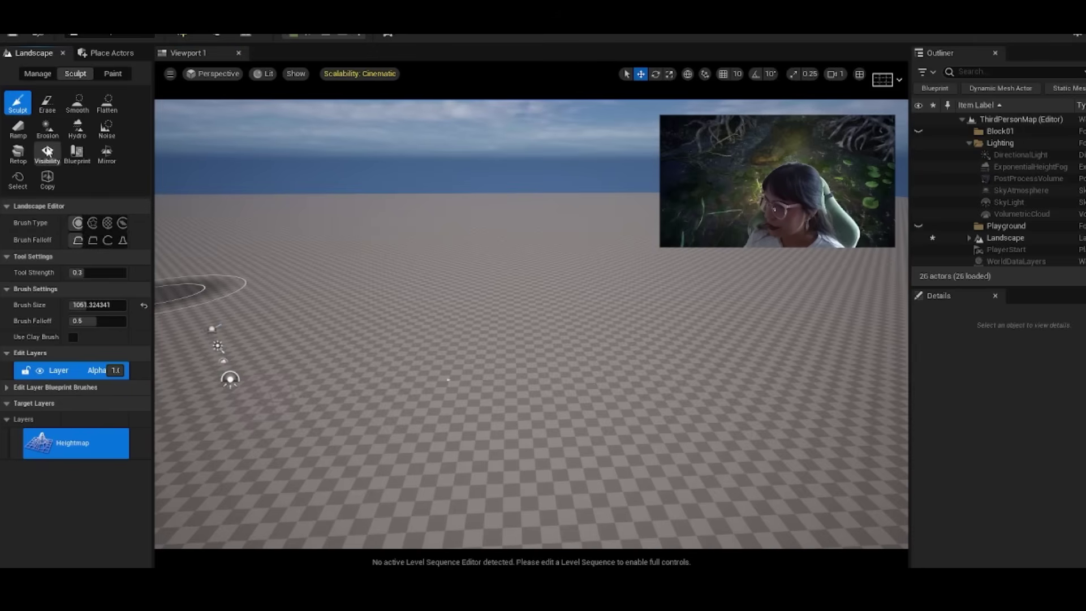
mouse_move(813, 448)
mouse_down()
mouse_move(686, 405)
mouse_move(630, 409)
mouse_move(485, 330)
mouse_up()
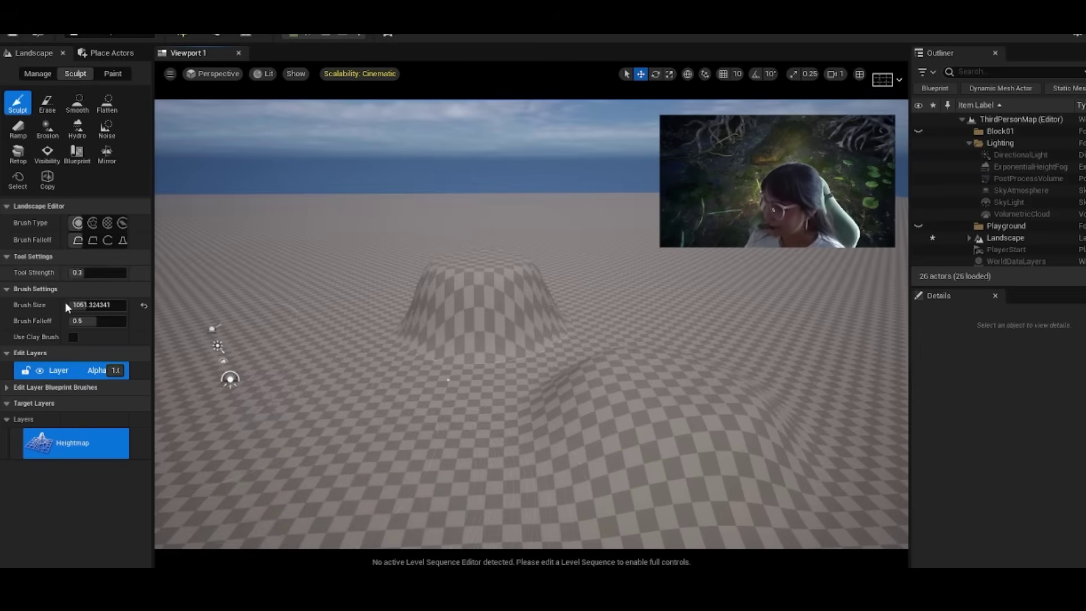
Reduce the Sculpt tool strength to about 0.21 and raise more low mounds beside the existing hills
click(81, 273)
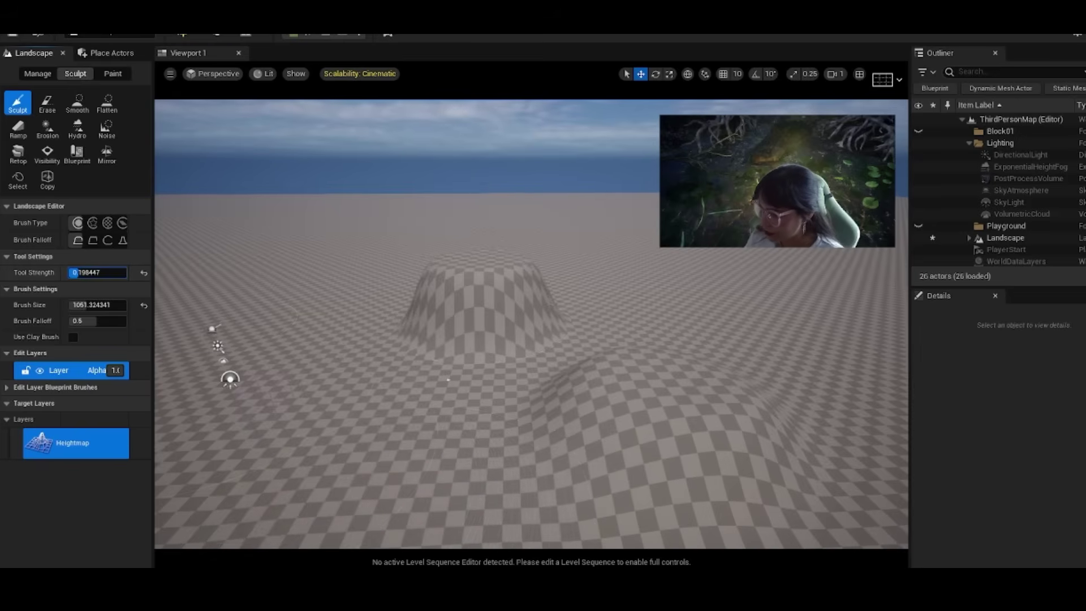
drag(78, 272, 79, 272)
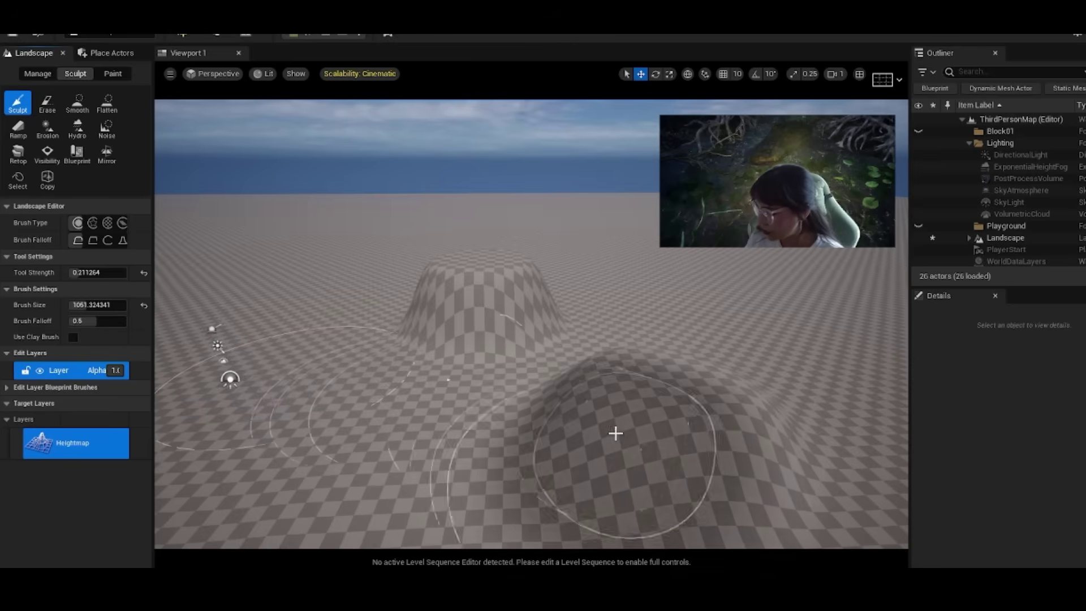
drag(286, 321, 287, 373)
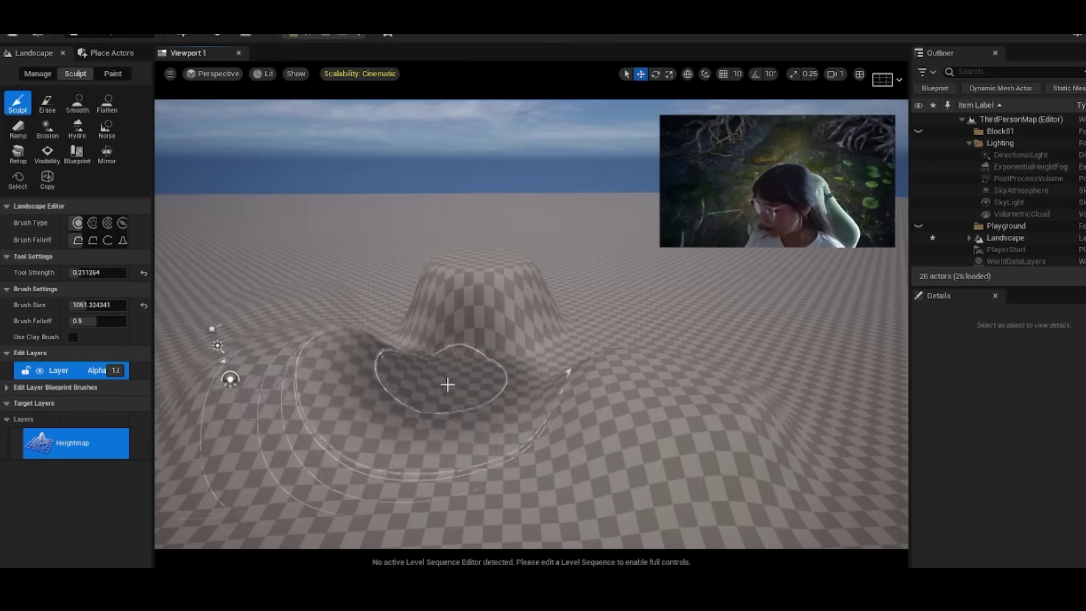
scroll(467, 371, down, 2)
drag(467, 372, 466, 369)
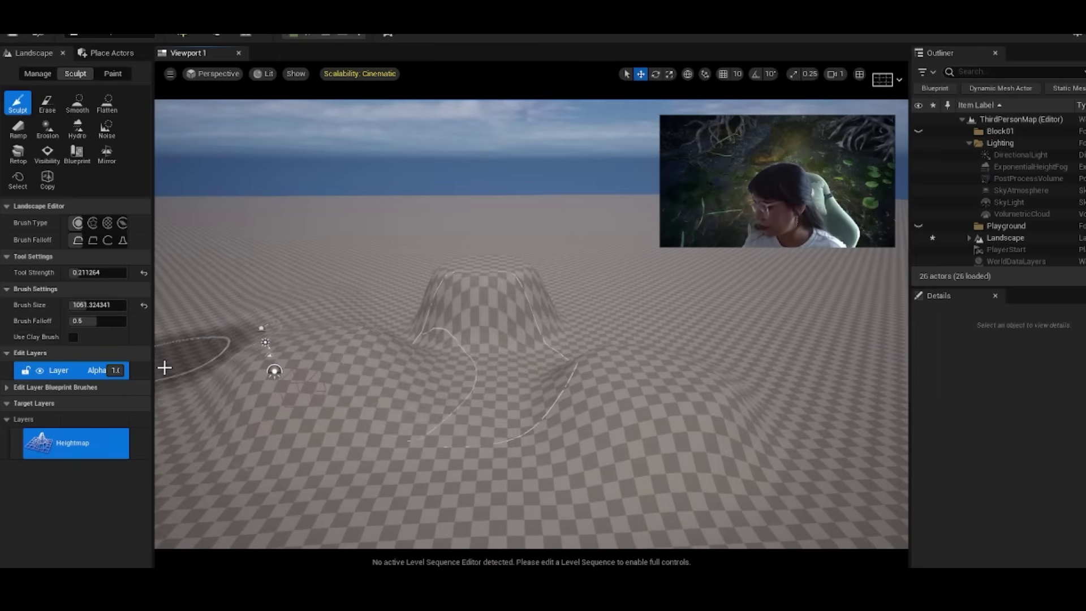
drag(164, 368, 389, 369)
Undo the sculpted hills and the creation of the landscape
key(ctrl+z)
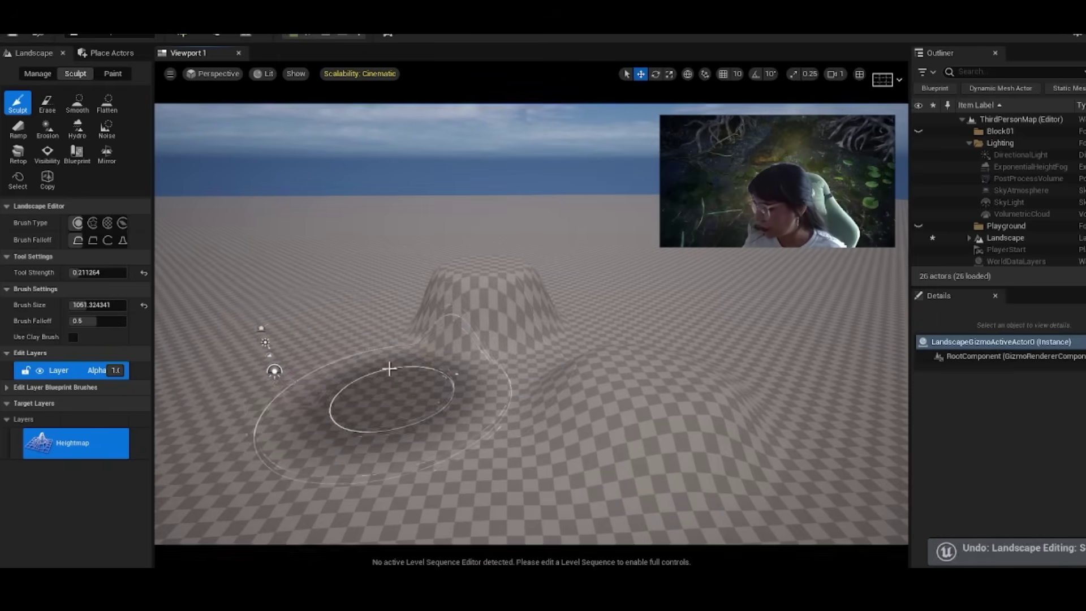
key(ctrl+z)
key(ctrl+z)
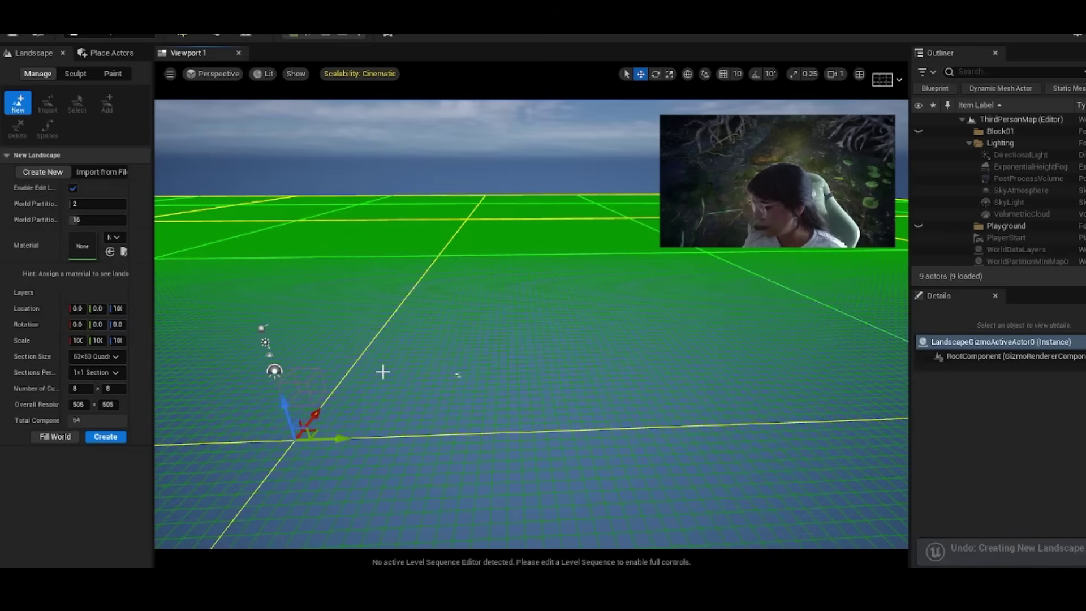
Create a fresh flat landscape with the same default size settings
click(106, 443)
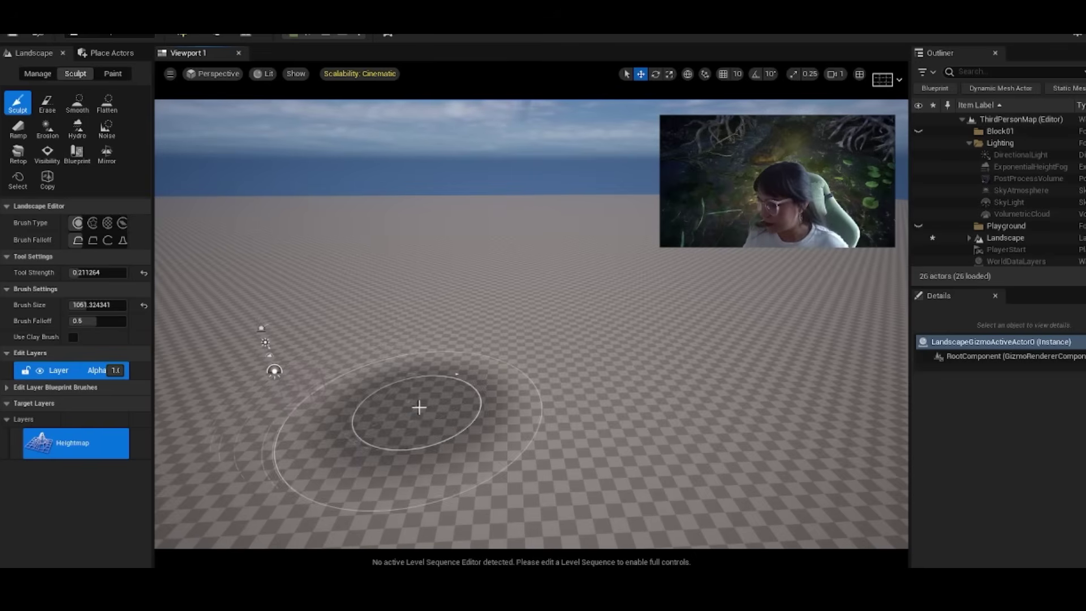
mouse_move(419, 405)
mouse_down()
mouse_move(390, 395)
mouse_move(402, 400)
mouse_move(433, 348)
mouse_move(545, 315)
mouse_move(582, 388)
mouse_move(463, 324)
mouse_move(449, 425)
mouse_move(453, 371)
mouse_move(407, 400)
mouse_move(402, 347)
mouse_move(483, 396)
mouse_move(521, 381)
mouse_move(451, 366)
mouse_move(408, 507)
mouse_move(432, 448)
mouse_move(402, 354)
mouse_move(274, 359)
mouse_move(243, 521)
mouse_move(249, 362)
mouse_move(522, 341)
mouse_up()
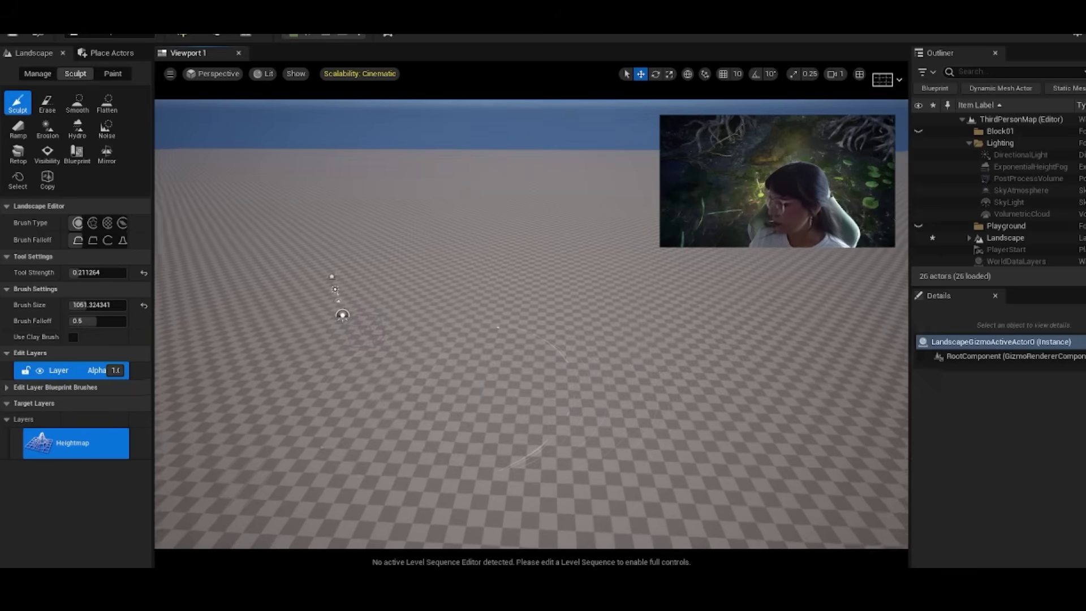
right_drag(487, 385, 495, 385)
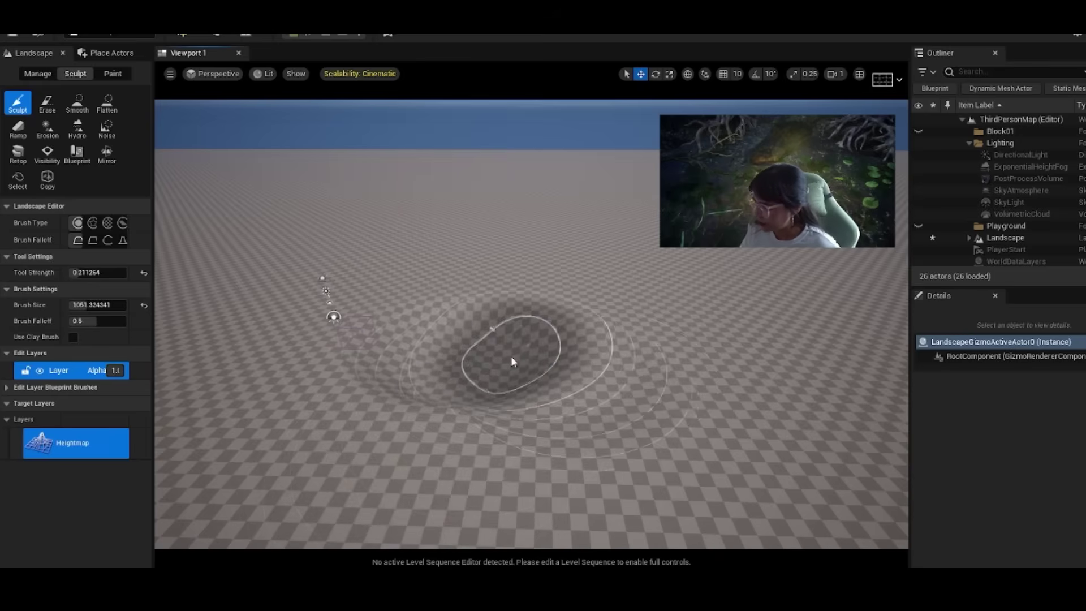
shift+click(512, 357)
key(ctrl+z)
key(ctrl+z)
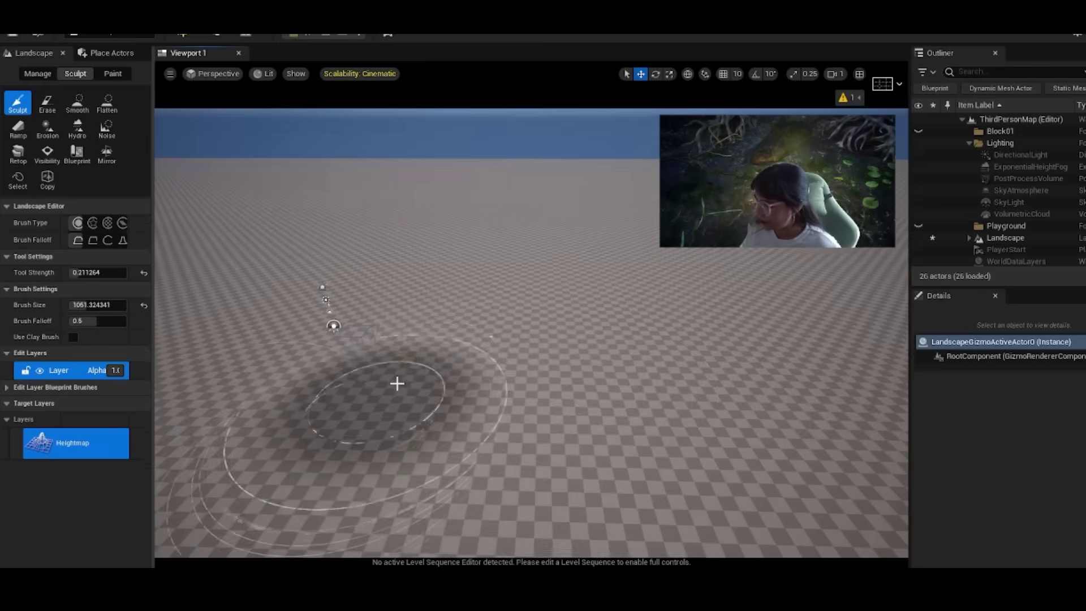
Carve a deep, irregular basin into the middle of the landscape by lowering the terrain with the Sculpt tool
mouse_move(529, 371)
shift+mouse_down()
mouse_move(613, 383)
mouse_move(400, 357)
mouse_move(398, 329)
shift+mouse_up()
shift+click(389, 349)
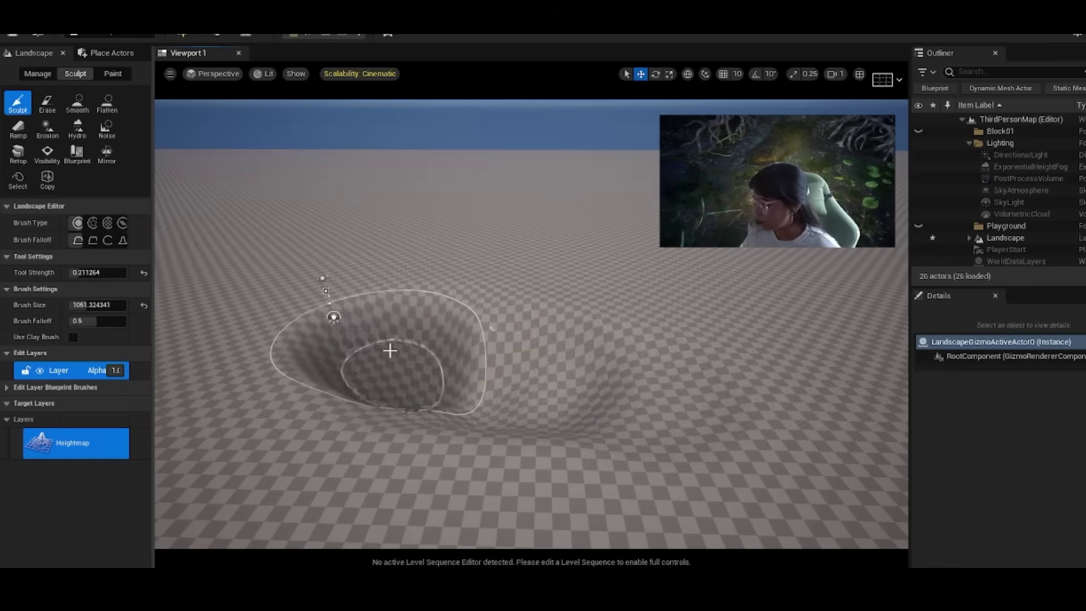
mouse_move(563, 315)
shift+mouse_down()
mouse_move(460, 327)
mouse_move(470, 371)
mouse_move(526, 359)
mouse_move(500, 451)
mouse_move(603, 384)
shift+mouse_up()
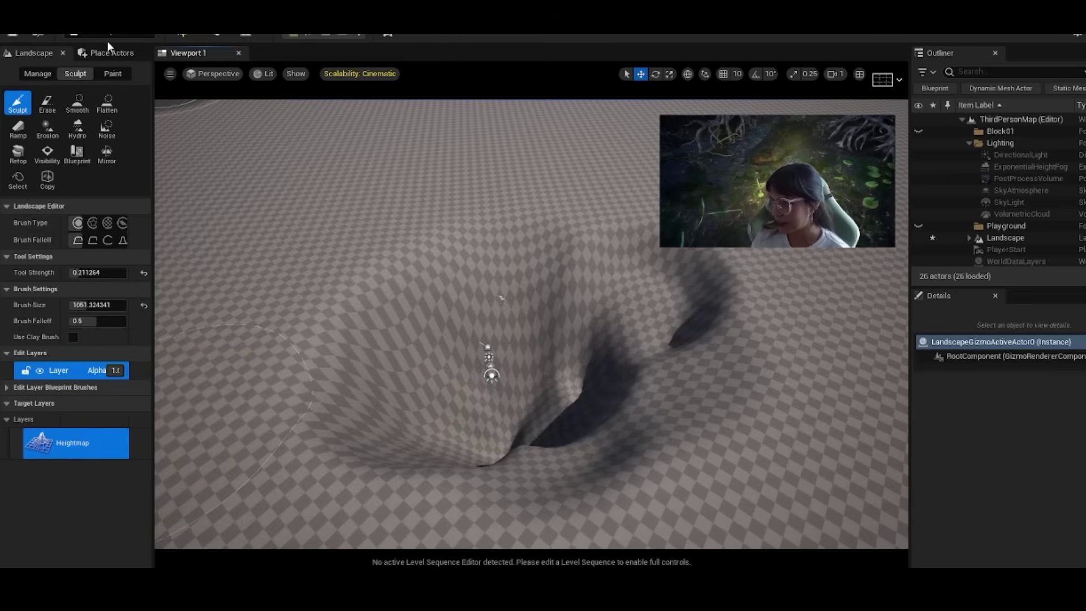
Switch to Selection mode, select the parent Landscape actor and bring its Landscape Material setting into view
click(124, 34)
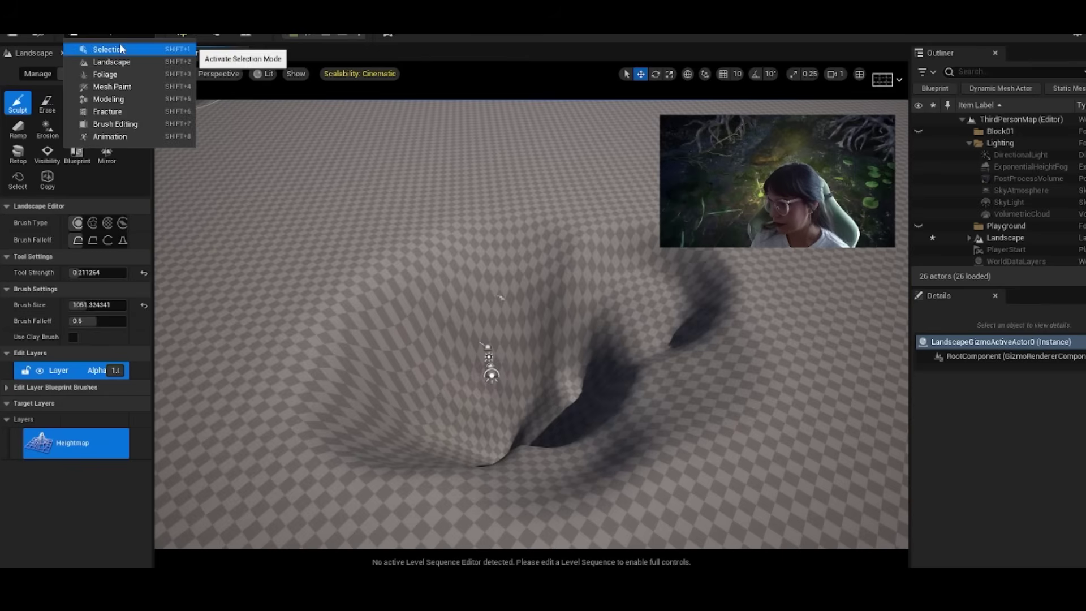
click(120, 44)
click(401, 147)
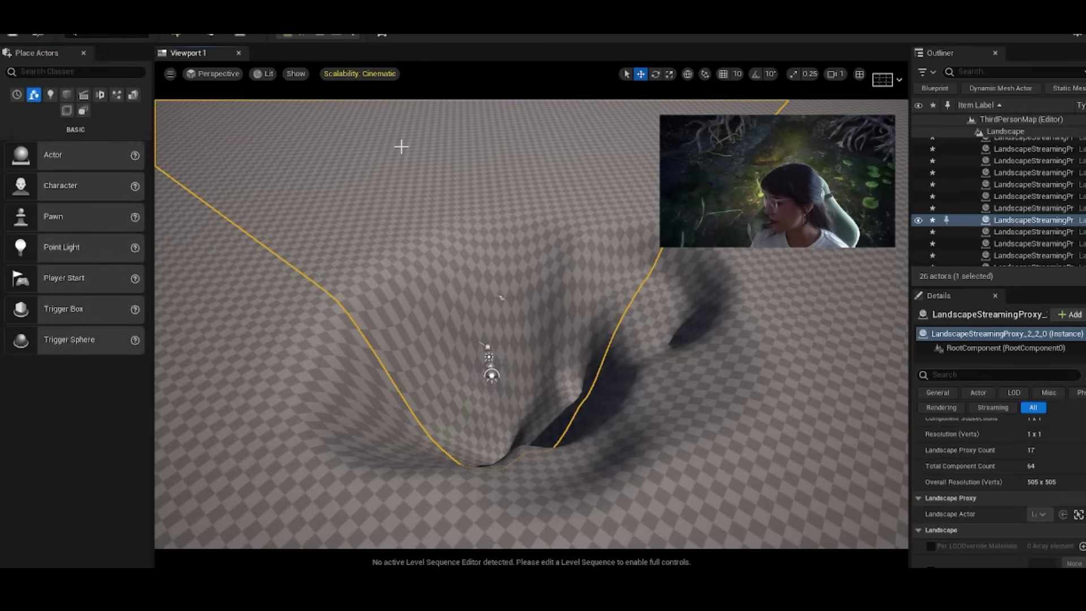
scroll(1007, 225, up, 5)
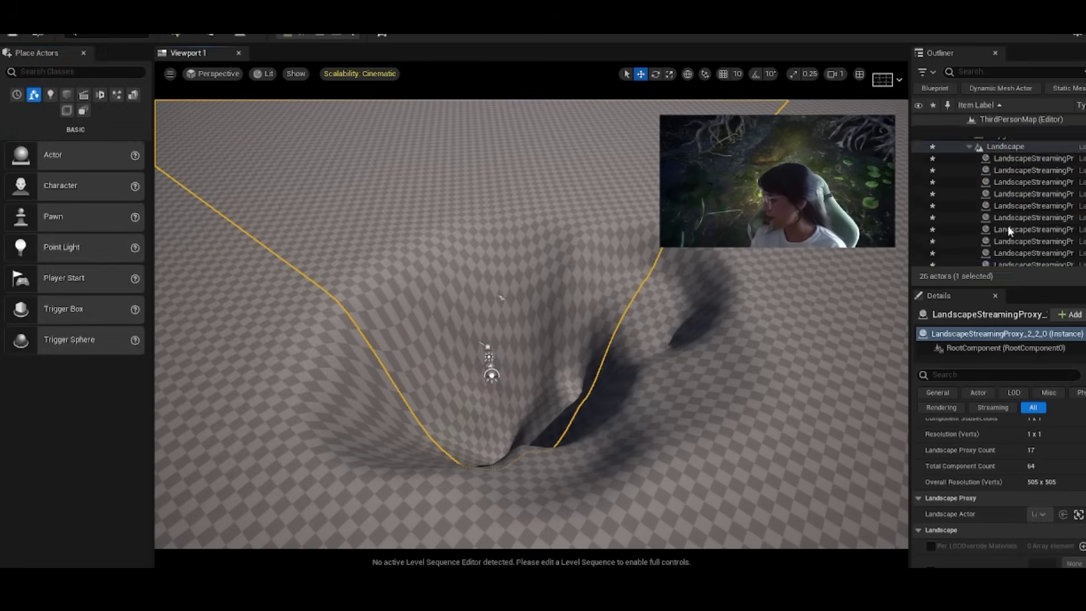
click(1013, 237)
click(1021, 250)
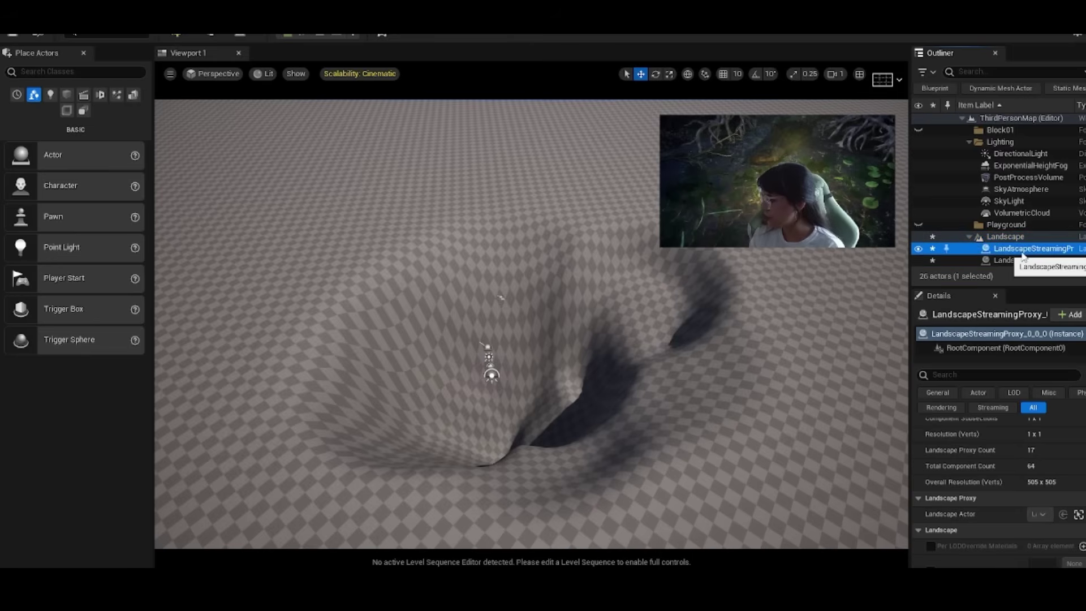
click(1010, 260)
click(999, 238)
click(971, 238)
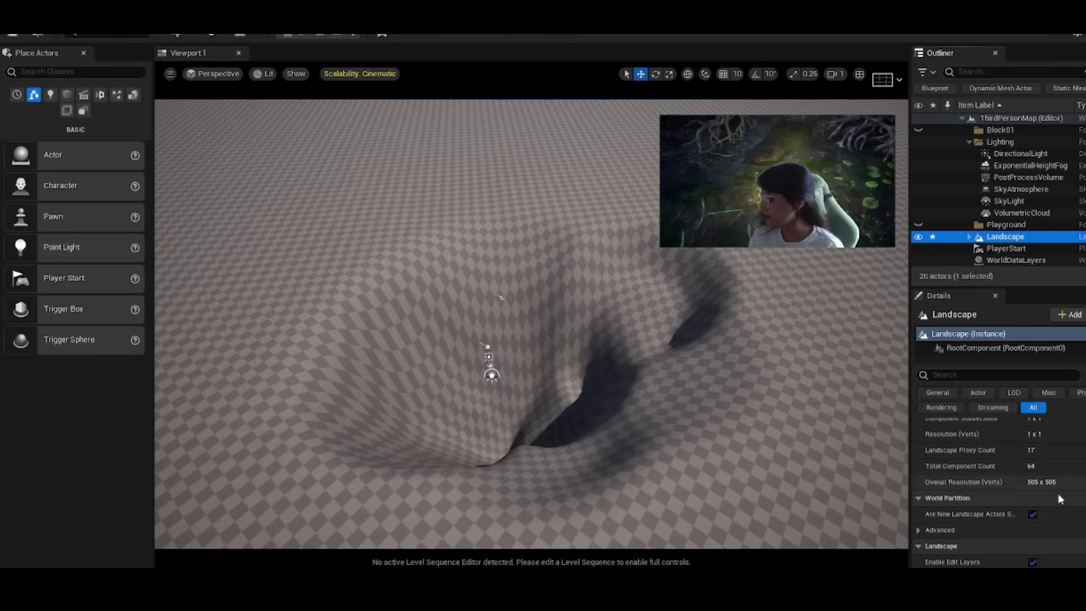
scroll(1058, 495, up, 3)
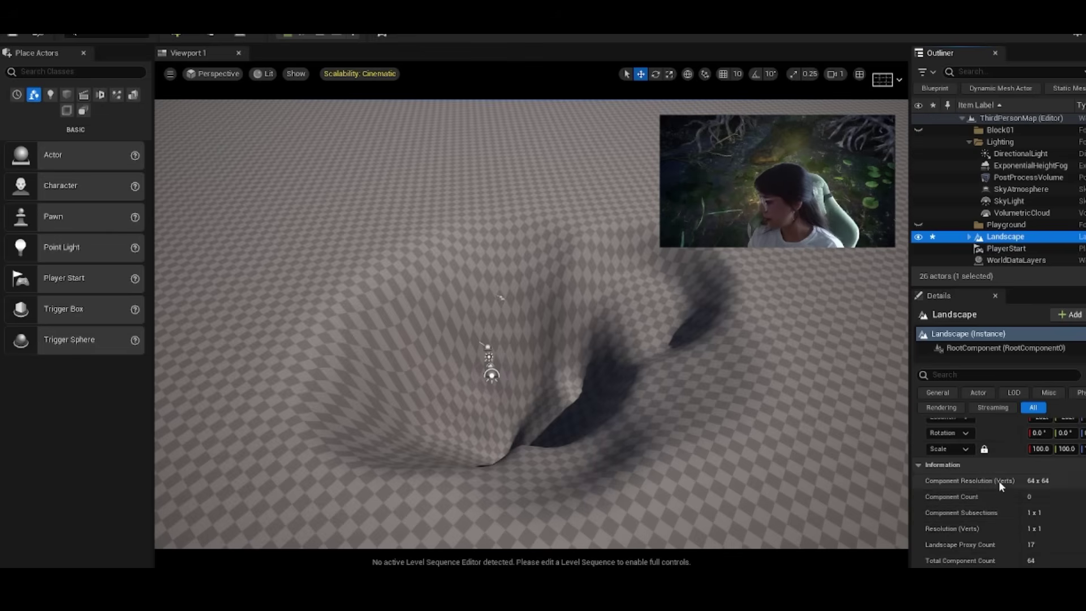
scroll(999, 481, down, 4)
scroll(1006, 509, down, 2)
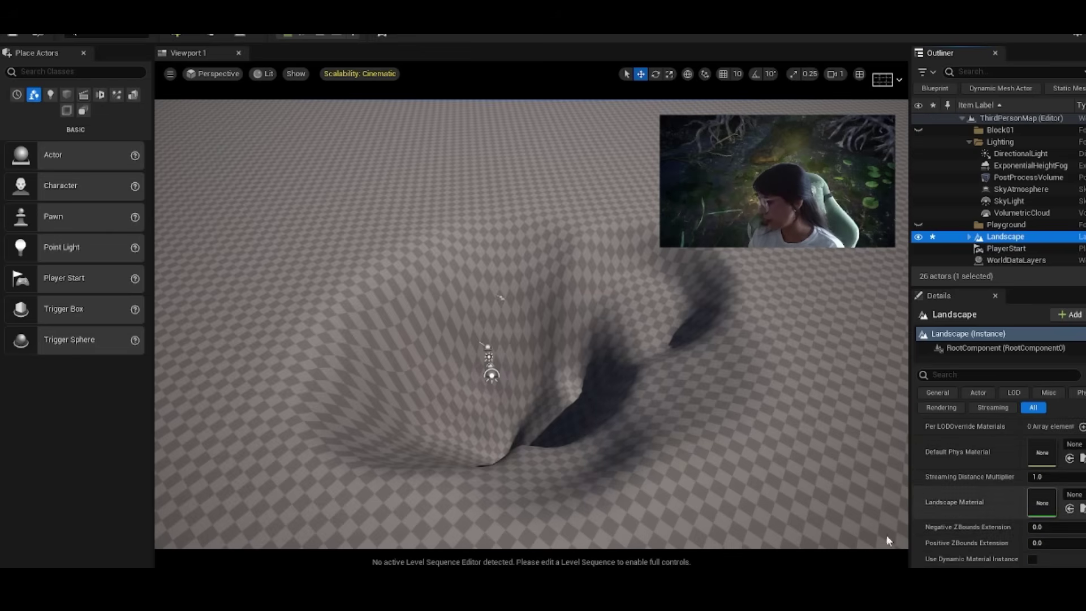
Filter the whole project content to show only Material and Material Instance assets
right_drag(887, 535, 882, 547)
key(ctrl+space)
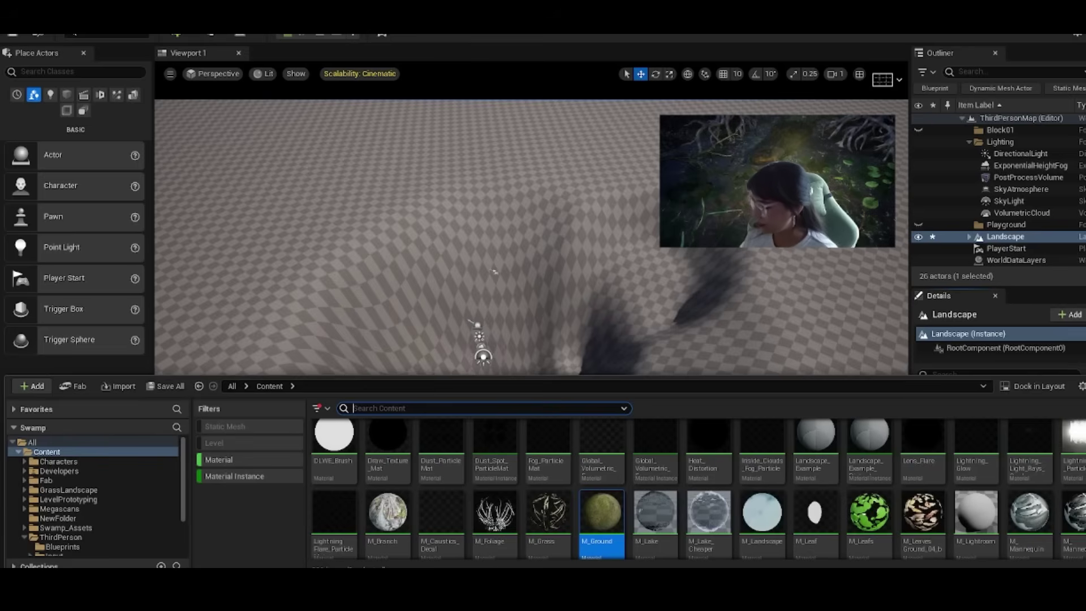
click(246, 473)
click(234, 459)
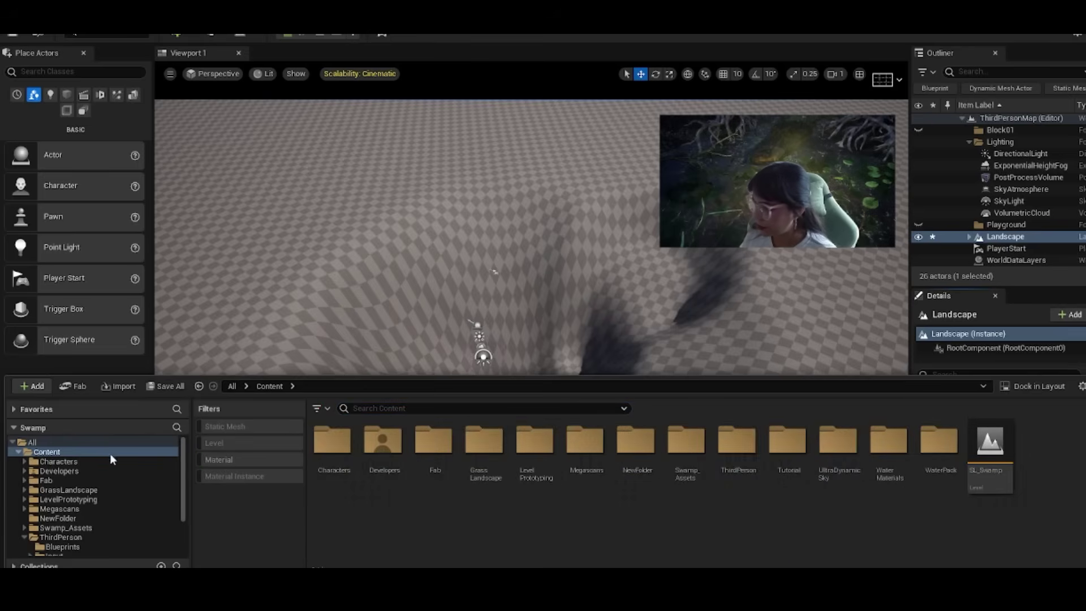
click(66, 451)
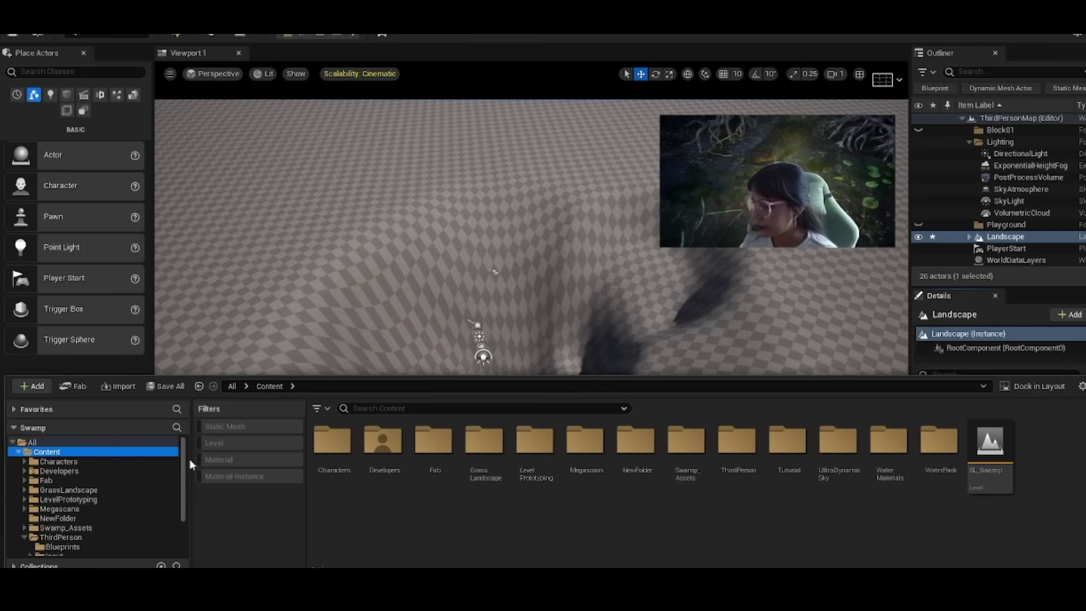
click(321, 409)
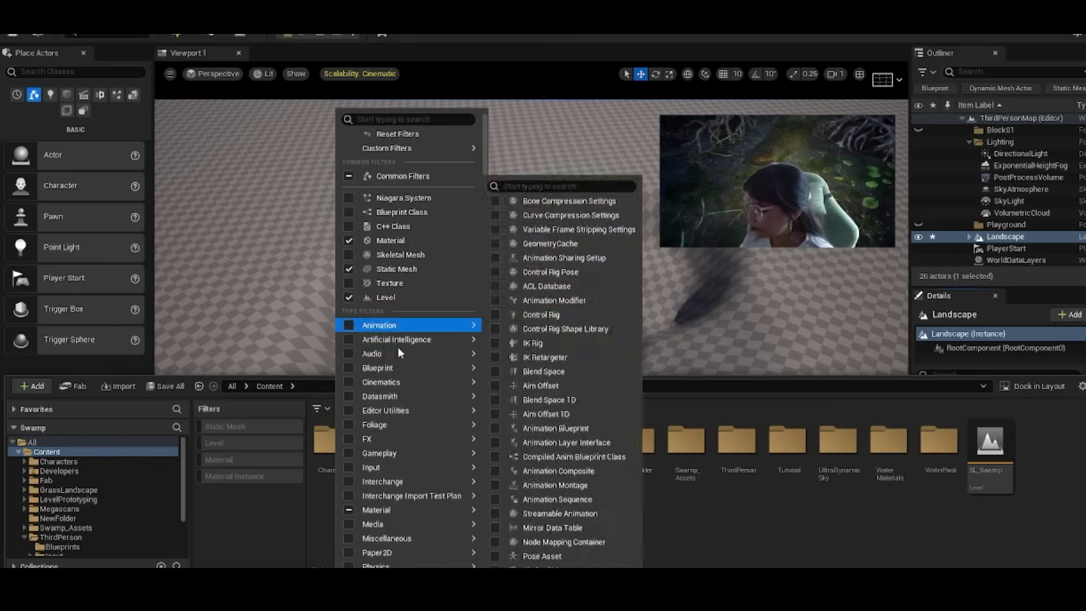
mouse_move(409, 510)
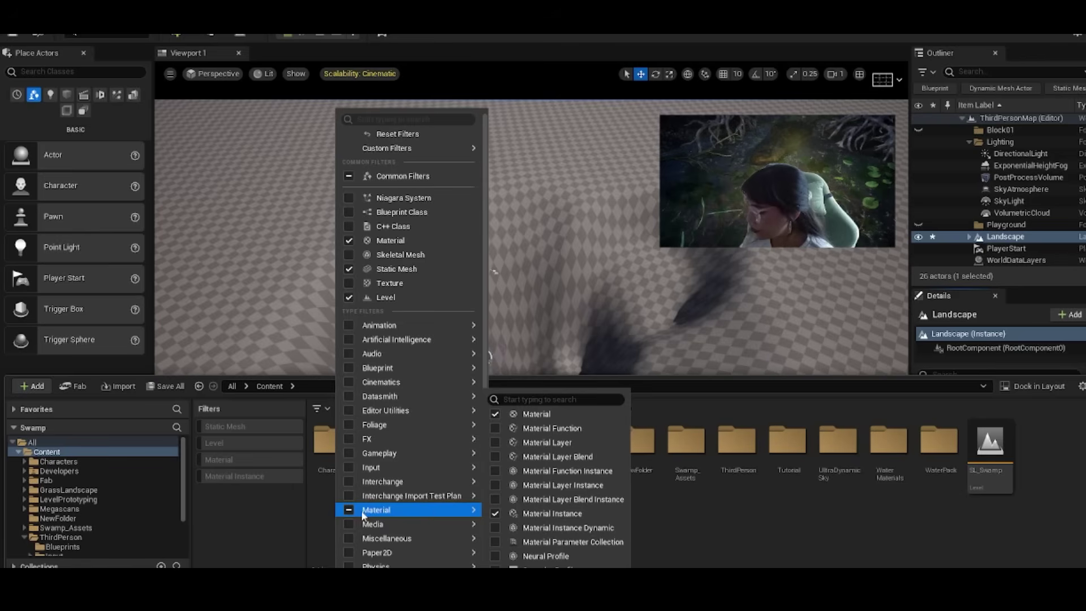
click(239, 492)
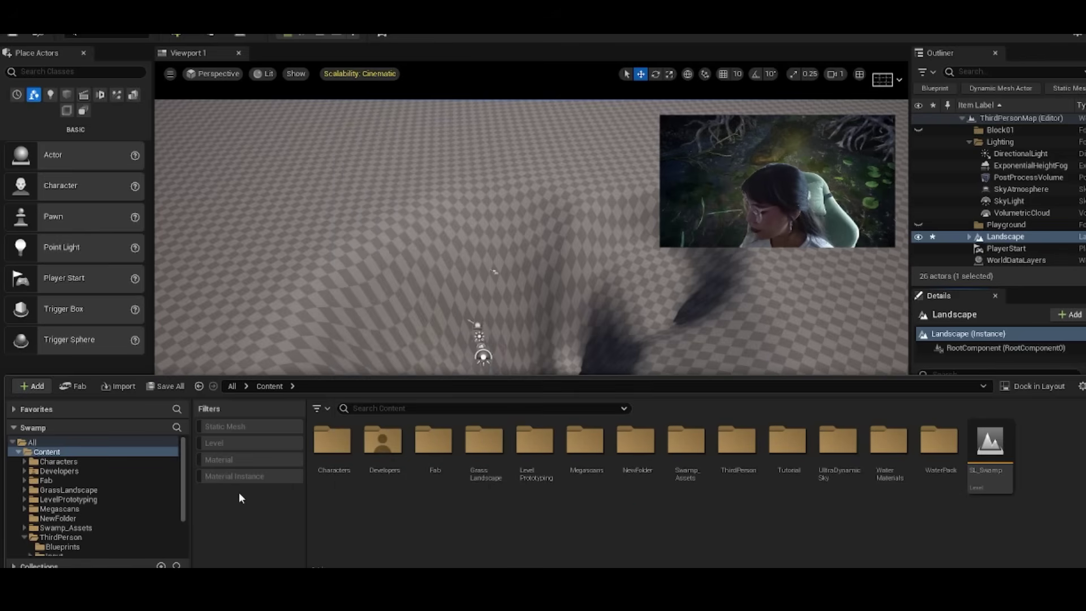
click(228, 457)
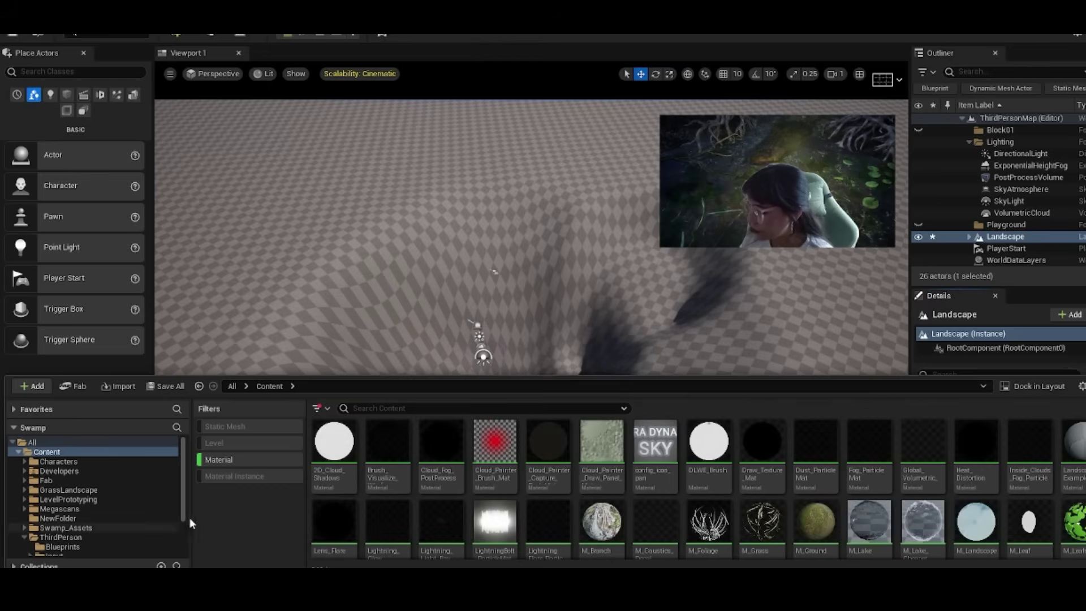
click(240, 477)
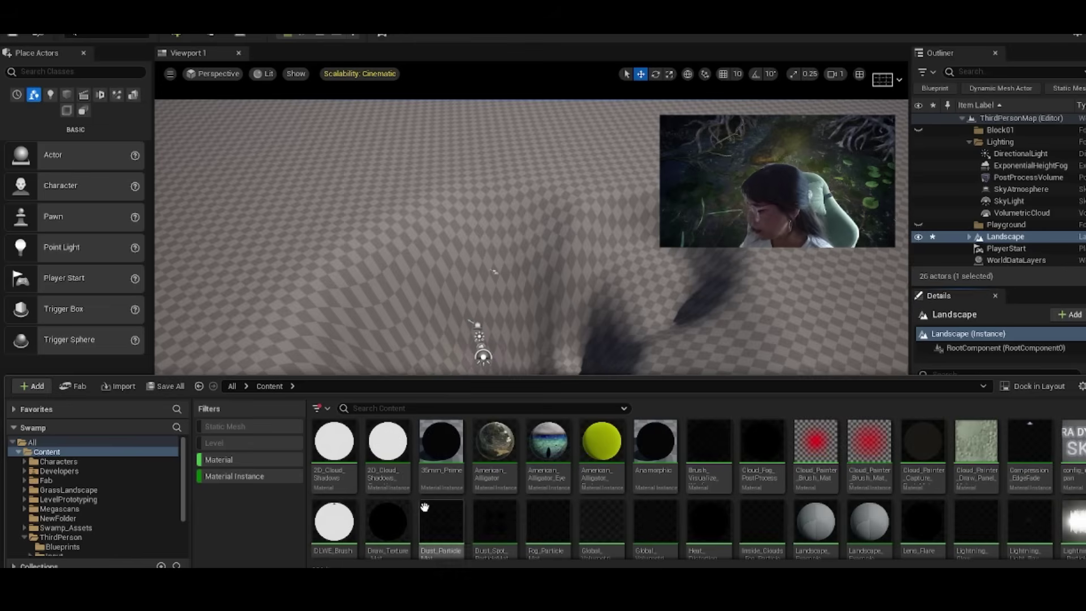
Assign the mossy swamp ground material instance MI_umphfdgdy as the Landscape Material
scroll(646, 502, down, 1)
scroll(645, 503, down, 1)
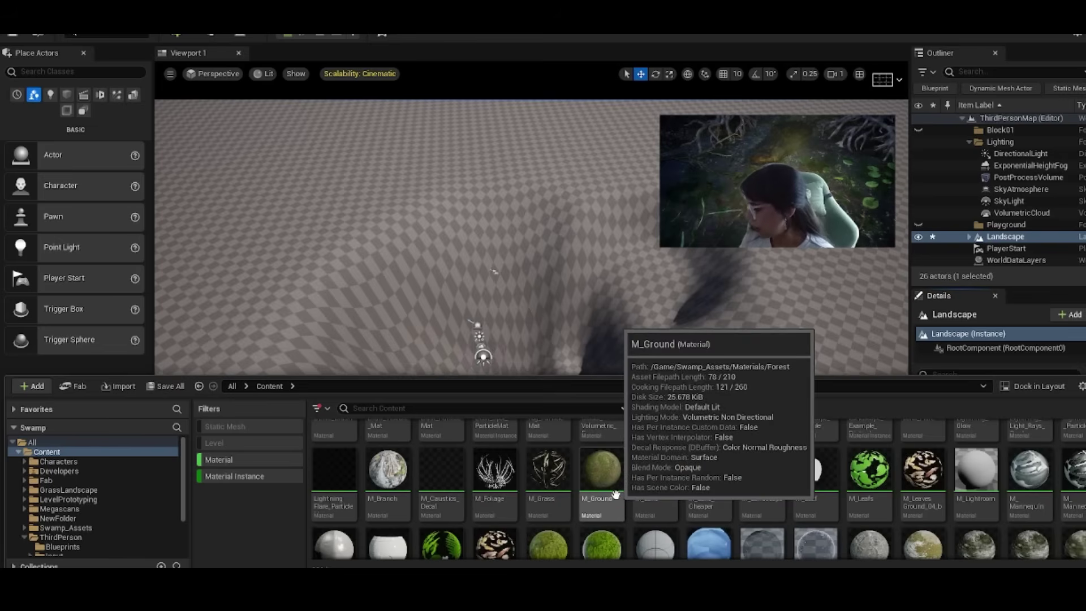
scroll(615, 494, down, 1)
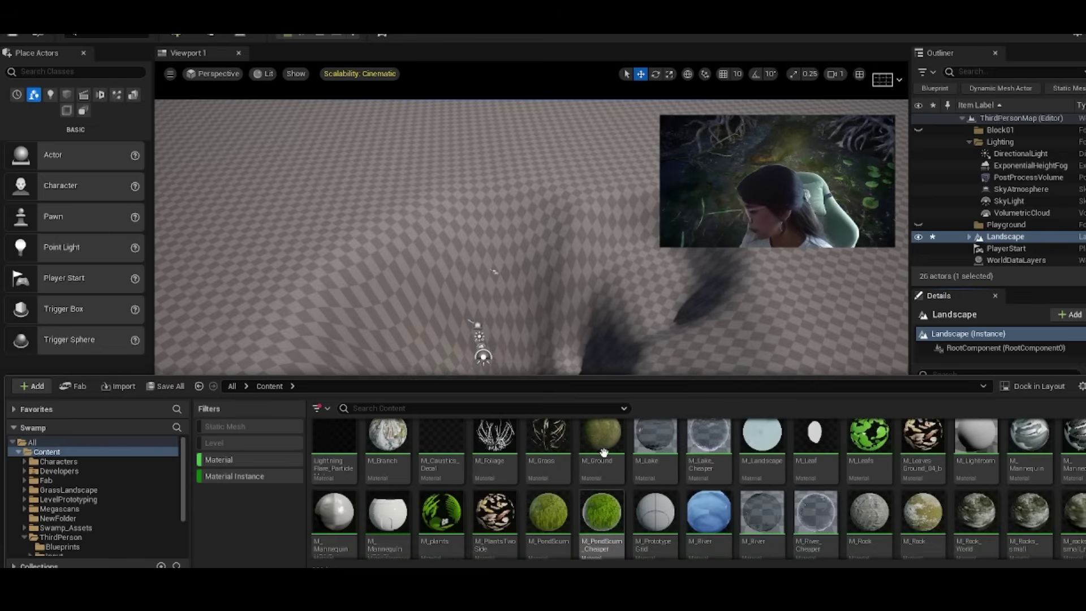
scroll(611, 465, down, 1)
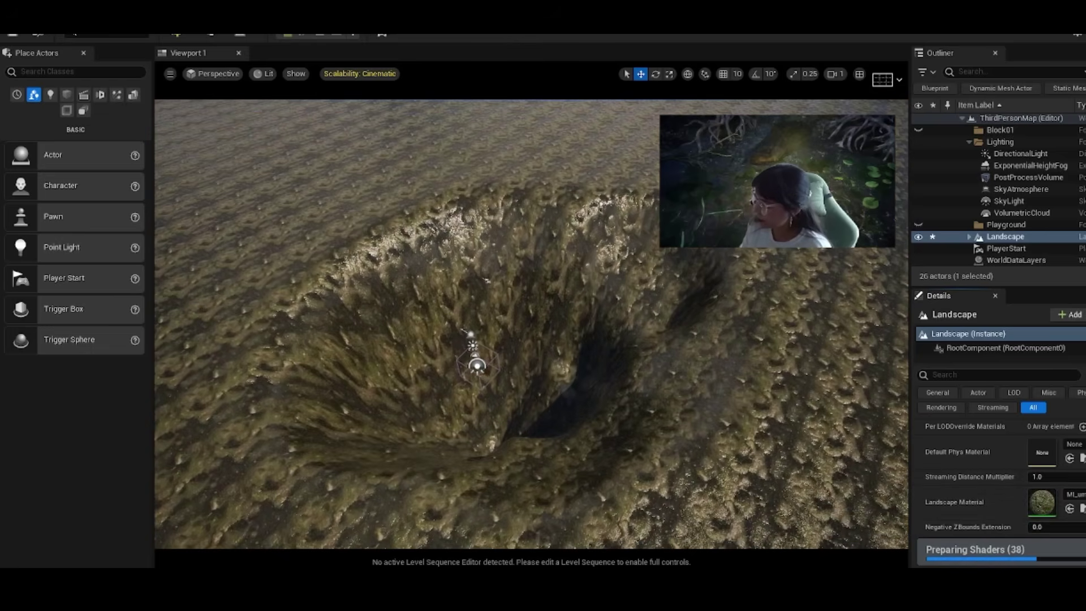
mouse_move(496, 452)
right_down()
mouse_move(502, 444)
mouse_move(489, 436)
right_up()
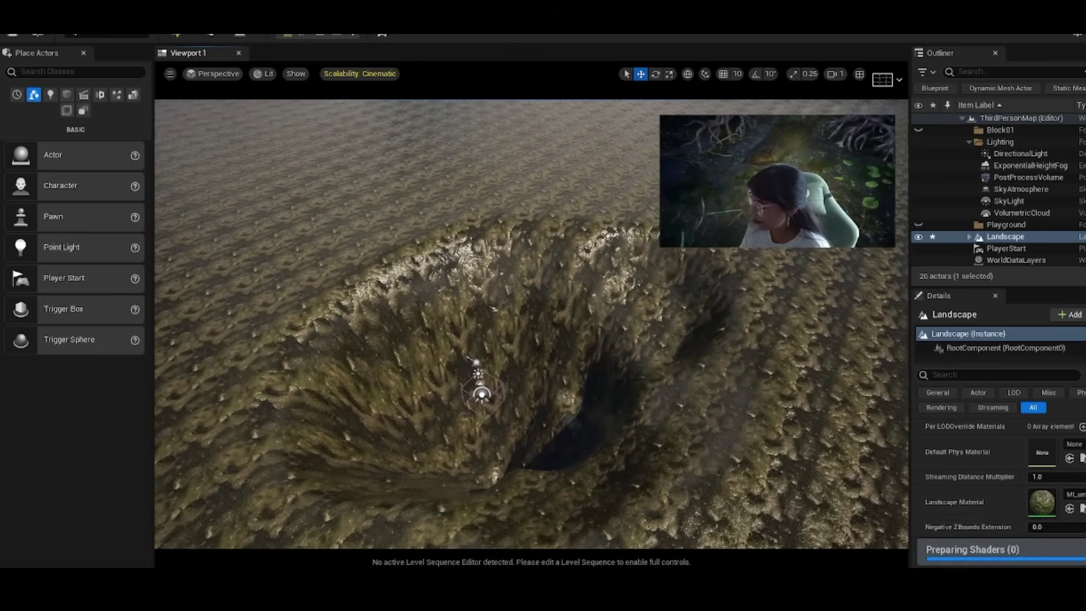
Set the Tiling of the MI_umphfdgdy material instance to 0.05 and close its editor
click(1082, 508)
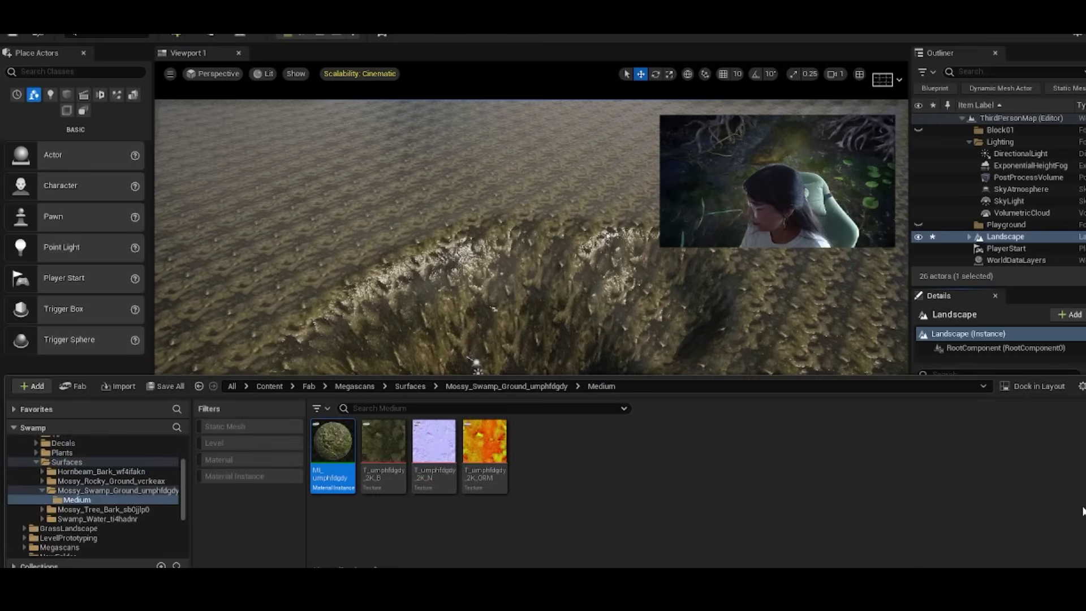
double_click(333, 461)
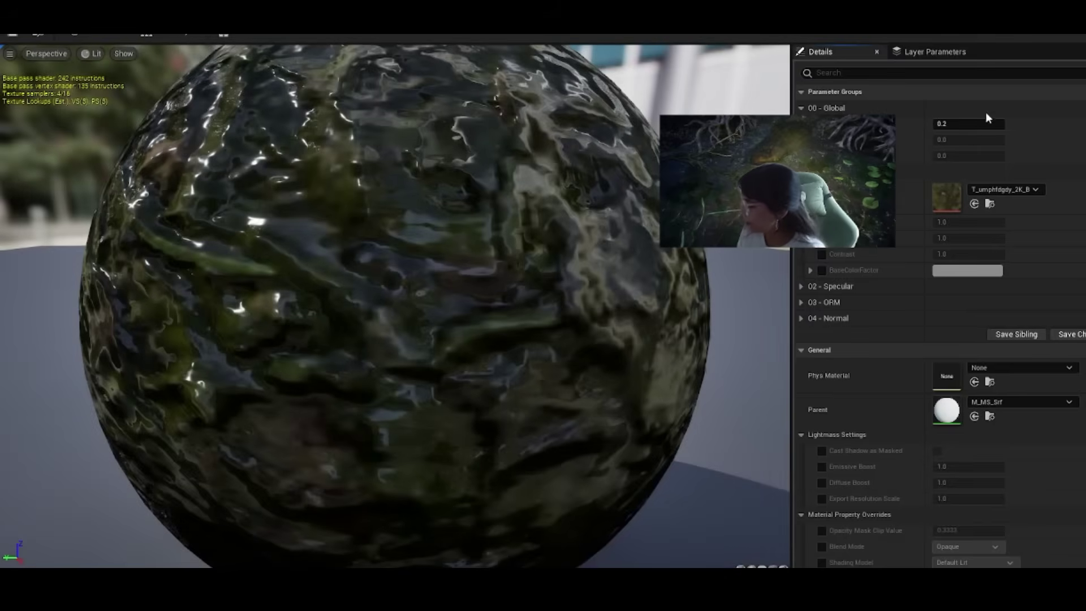
drag(855, 8, 861, 67)
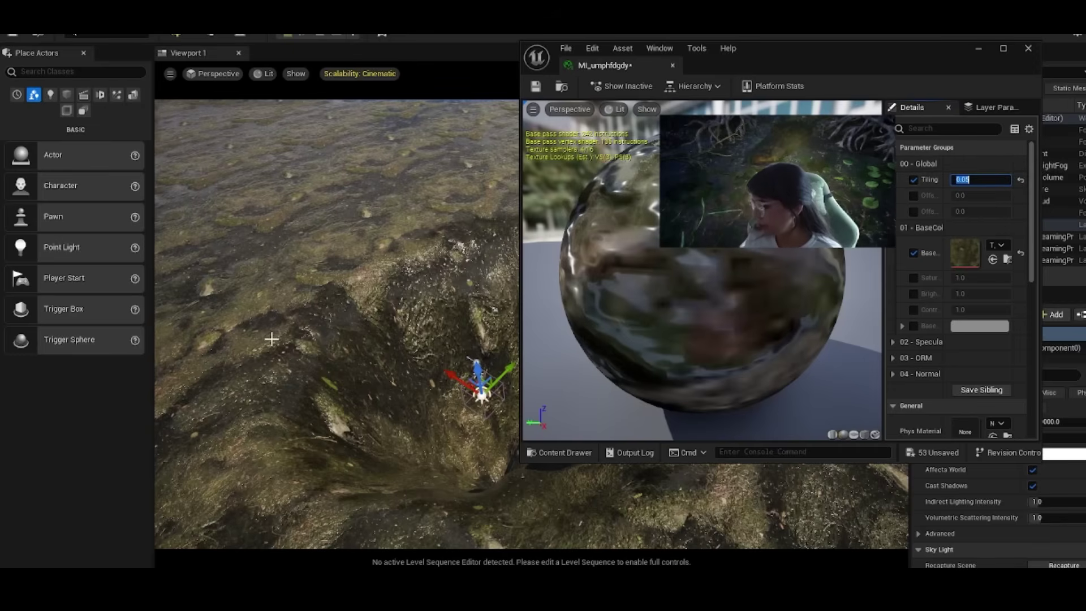
mouse_move(352, 164)
right_down()
mouse_move(351, 141)
mouse_move(376, 148)
mouse_move(402, 136)
mouse_move(367, 167)
right_up()
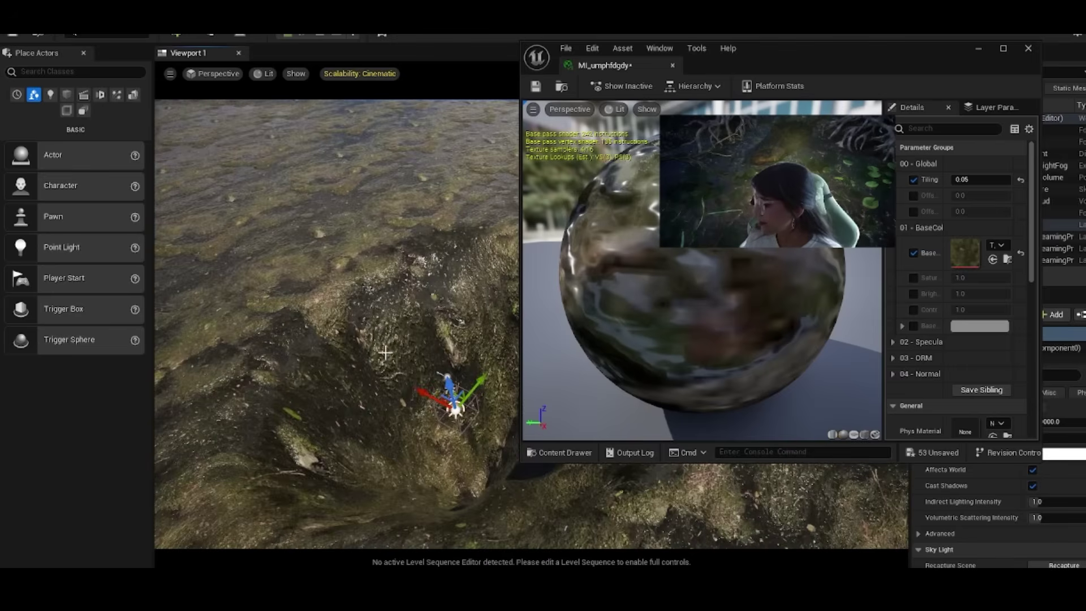
scroll(376, 124, down, 1)
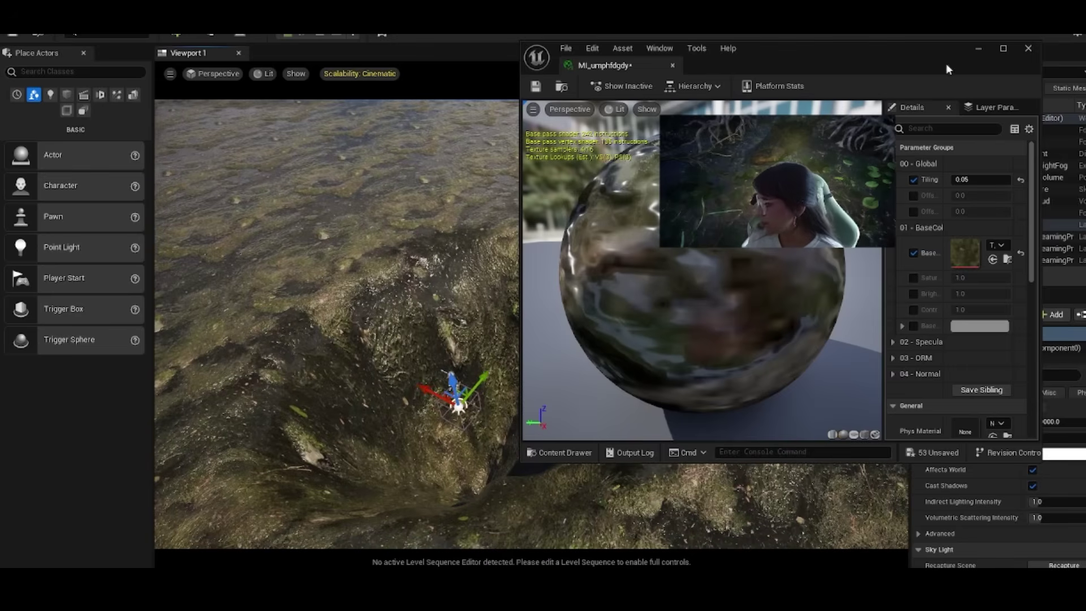
click(1028, 49)
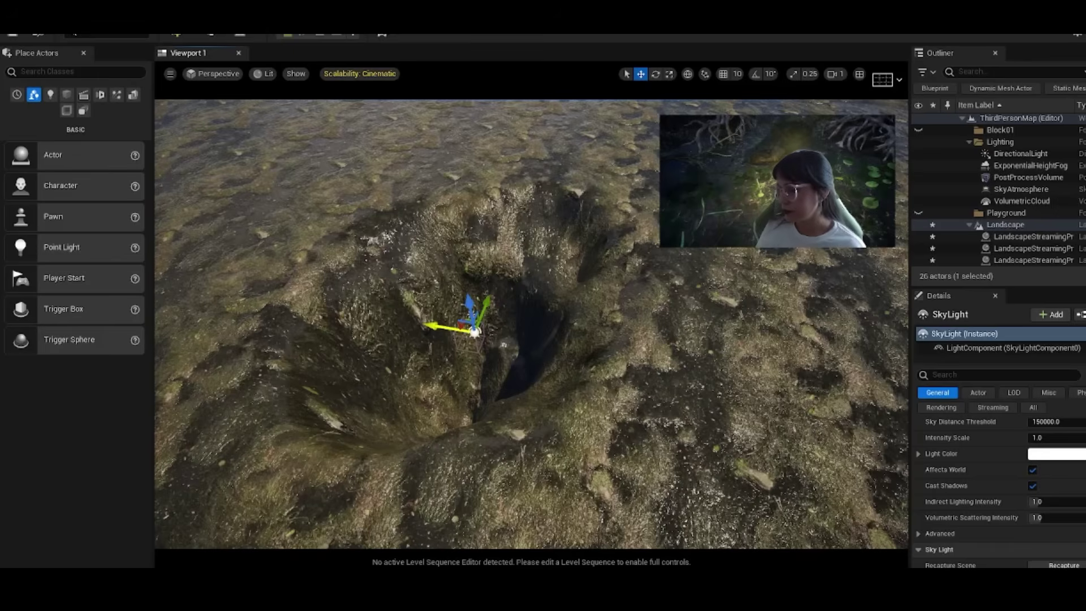
Switch the editor from Selection mode to Foliage mode
key(ctrl+space)
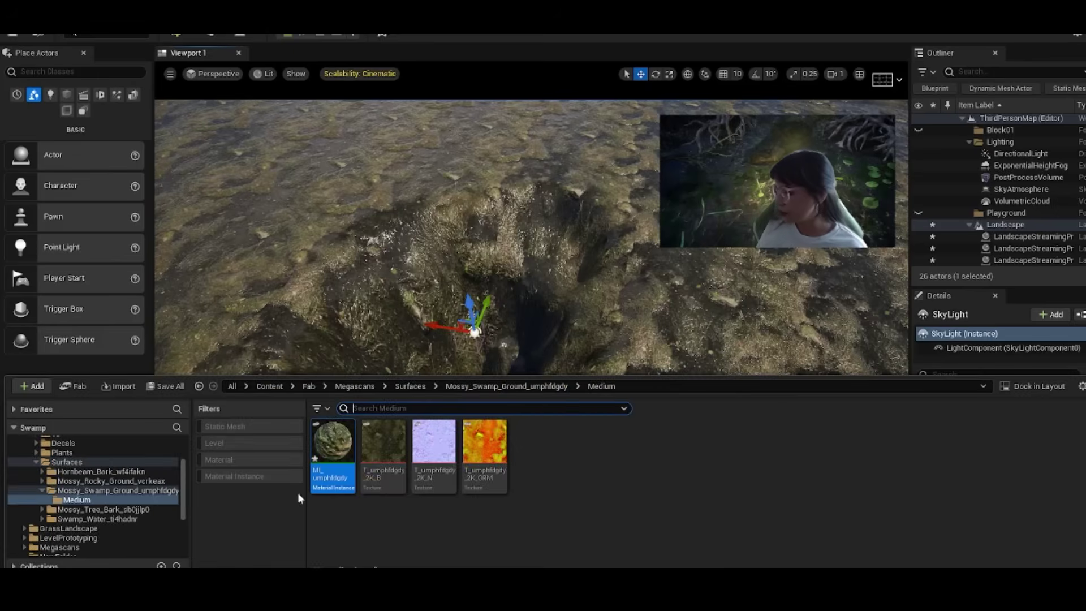
right_drag(313, 338, 293, 336)
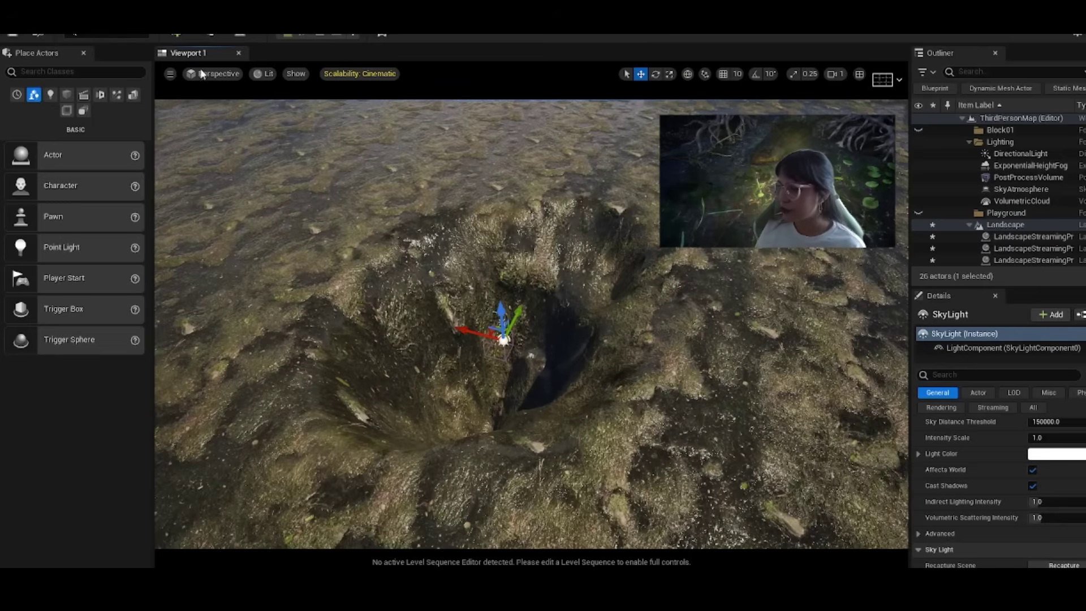
click(121, 34)
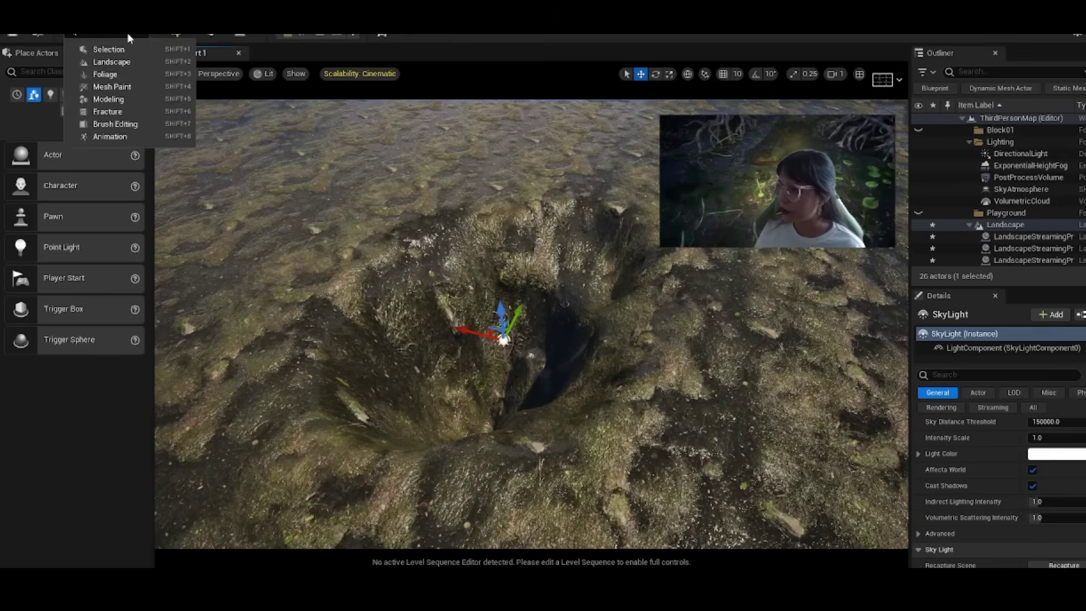
click(119, 74)
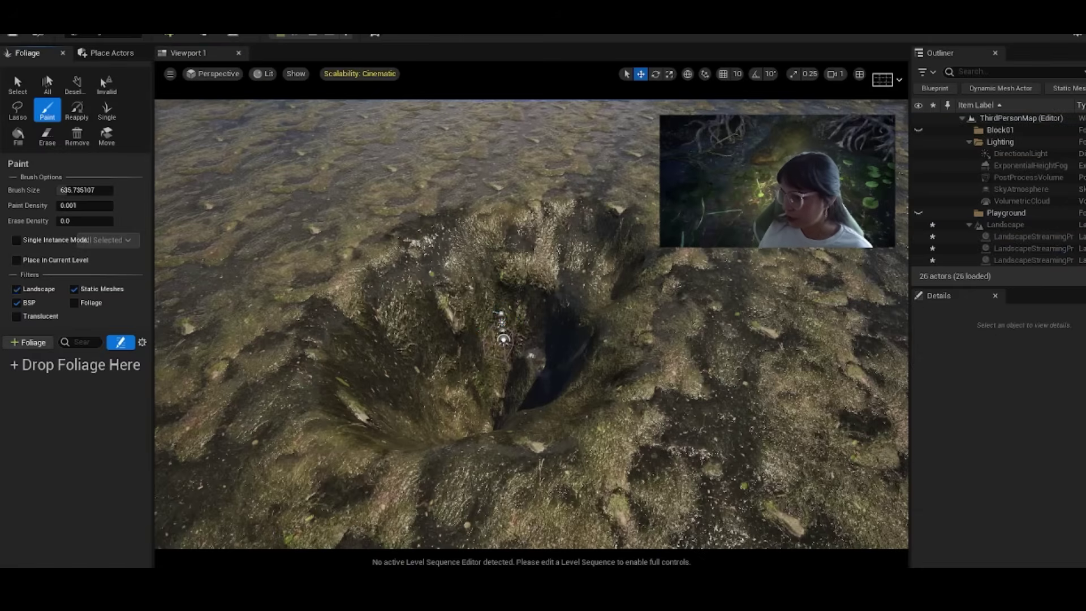
Filter the whole project content to Static Mesh assets and look through the plant and leaf meshes for foliage
key(ctrl+space)
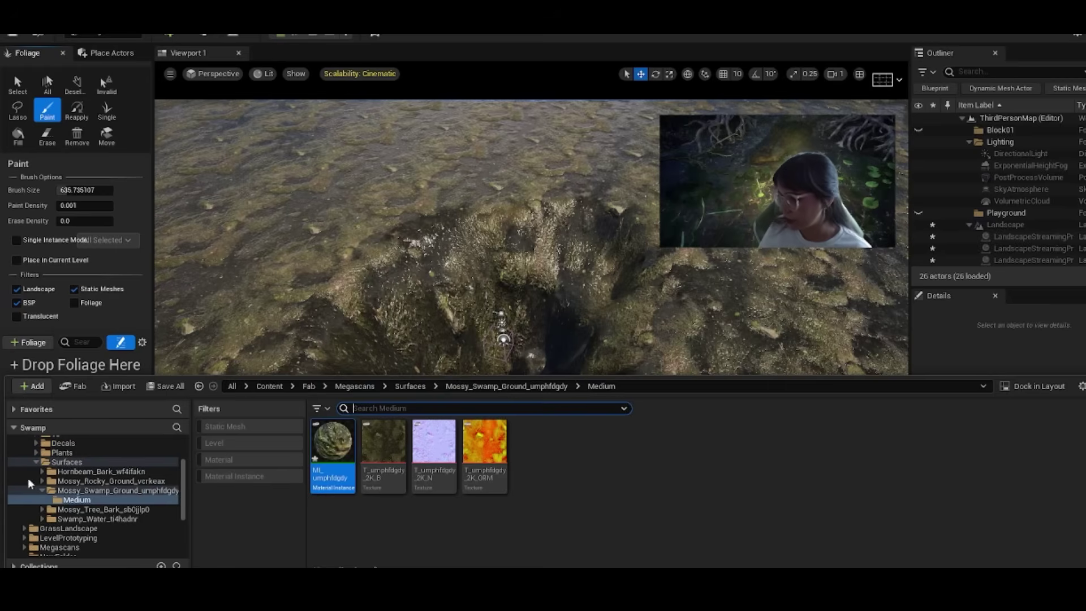
scroll(85, 478, up, 3)
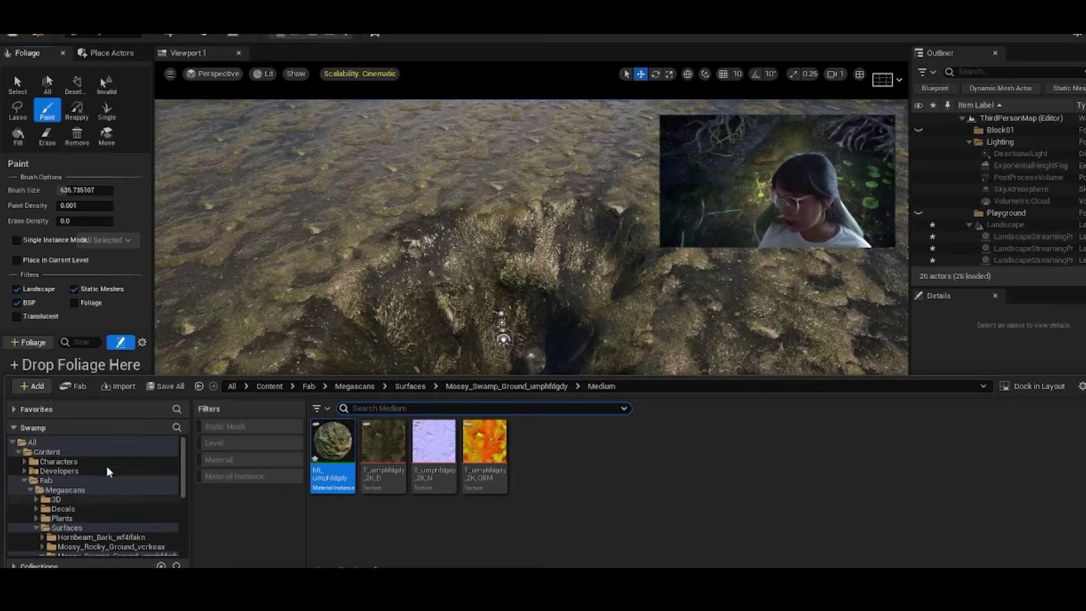
click(47, 451)
click(236, 427)
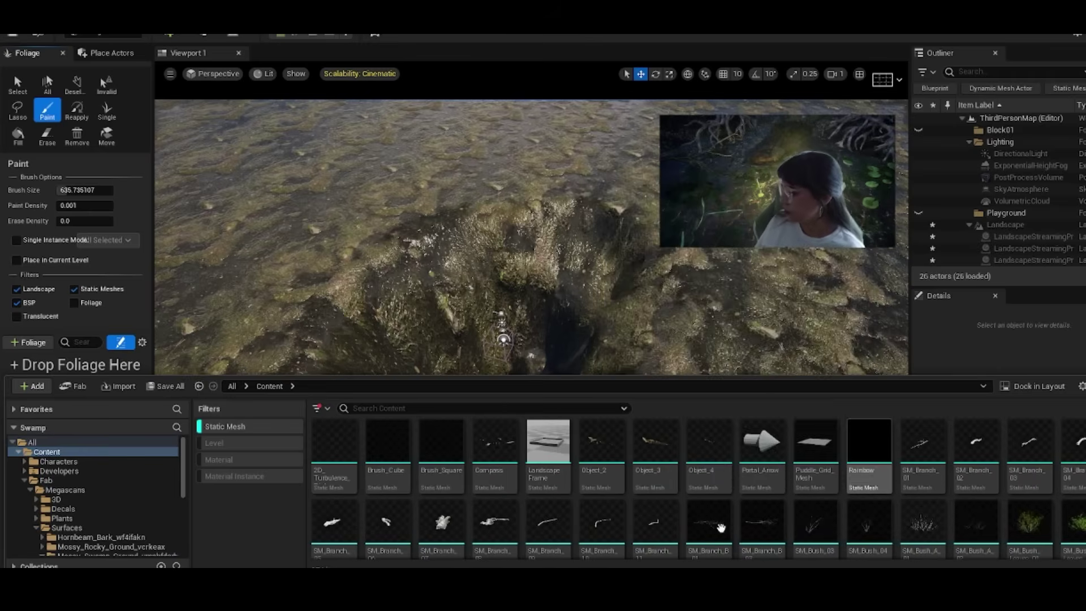
scroll(762, 489, down, 1)
scroll(762, 490, down, 2)
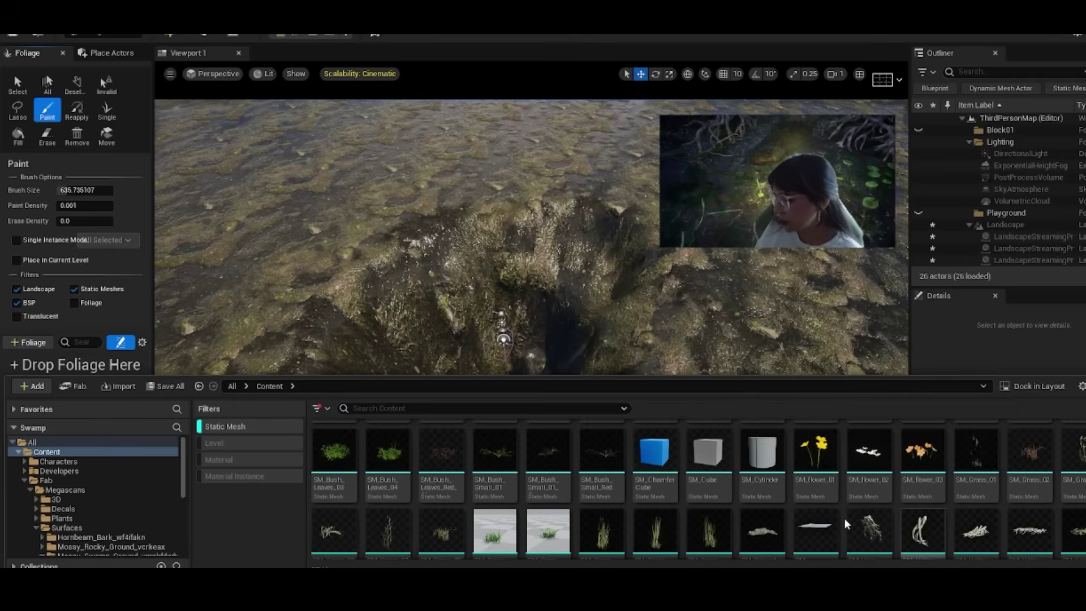
scroll(847, 524, down, 2)
scroll(827, 521, down, 2)
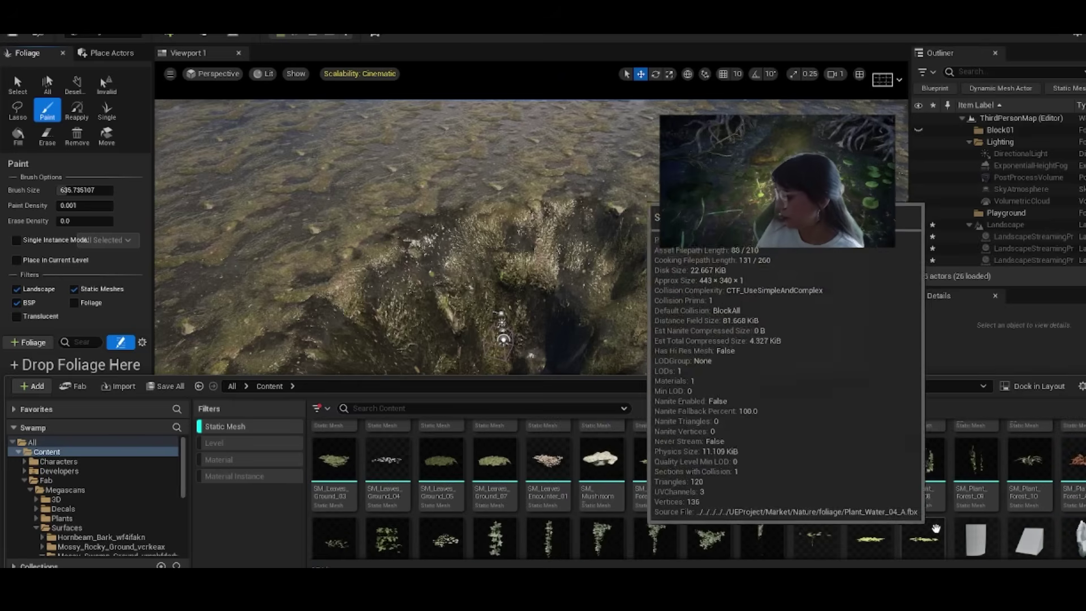
scroll(938, 514, down, 2)
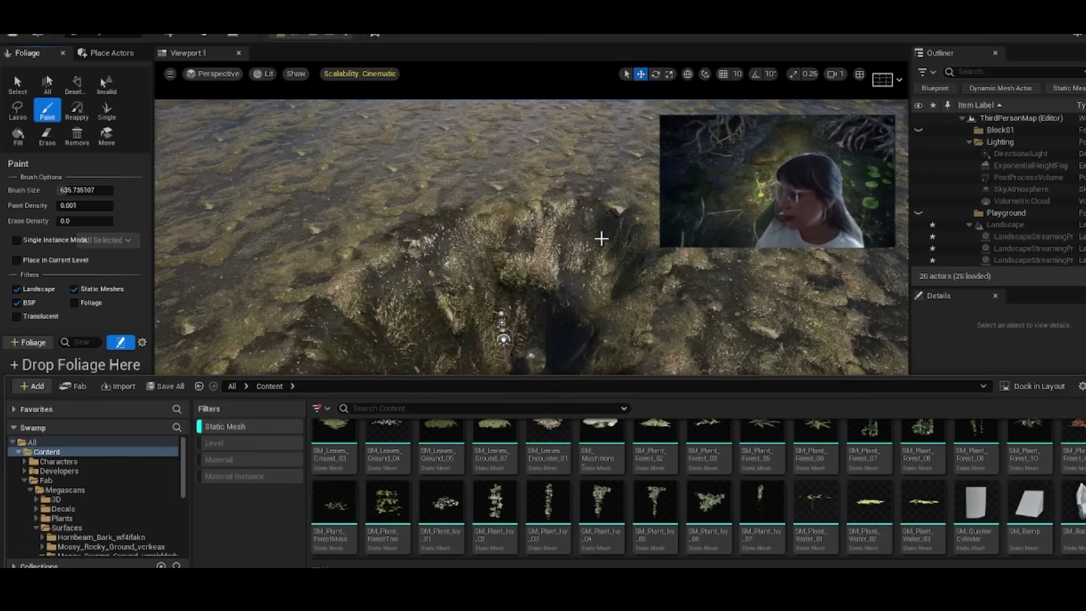
Try to add the dead tree meshes, including SM_Tree_02 and SM_Tree_03, to the foliage palette as new foliage types
scroll(707, 498, down, 2)
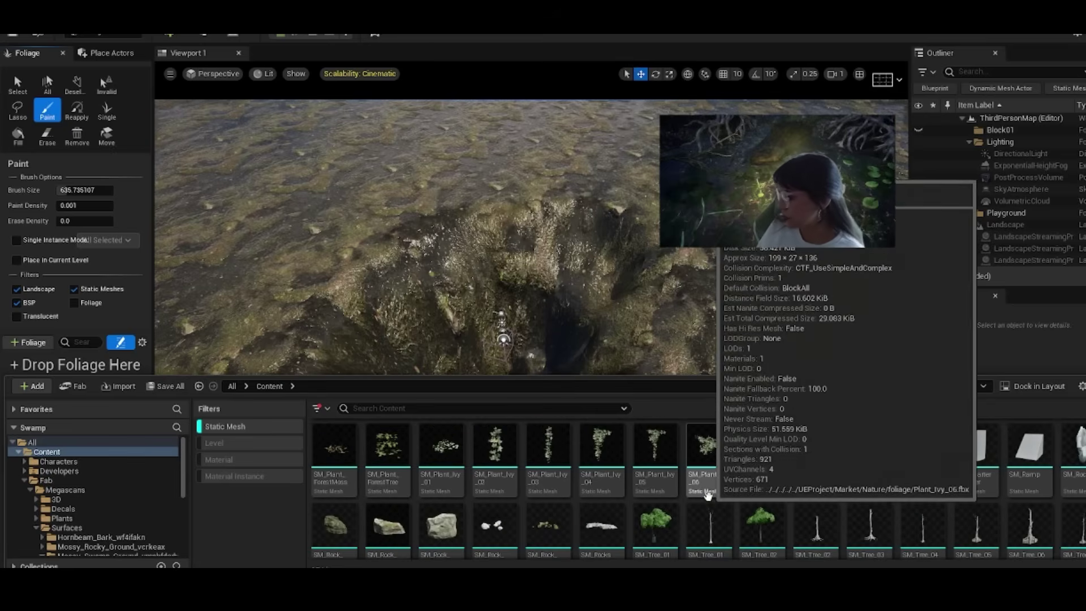
scroll(831, 476, down, 1)
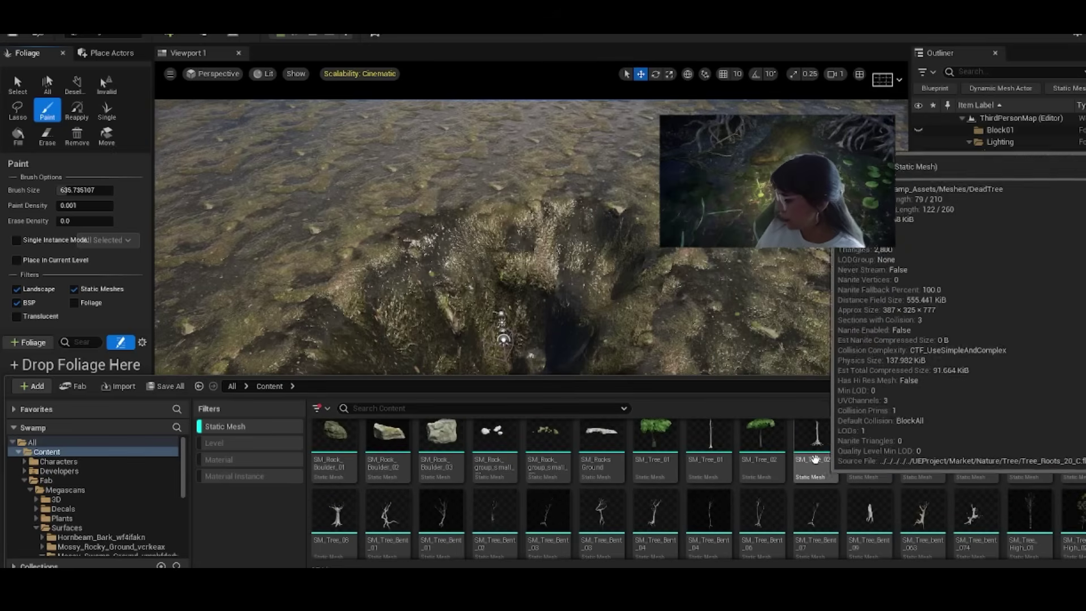
click(813, 457)
scroll(813, 456, up, 1)
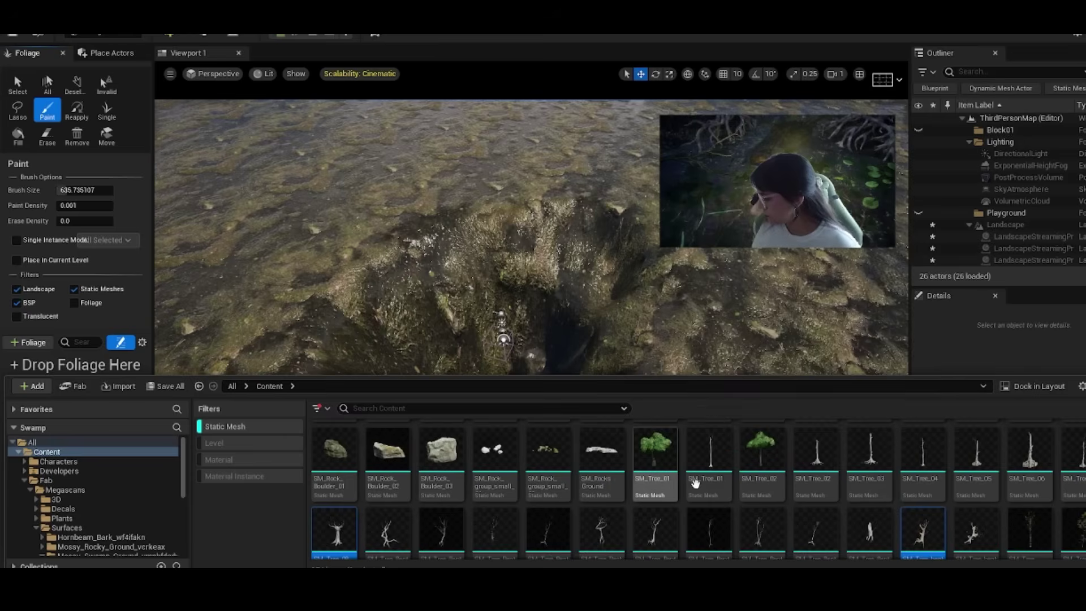
ctrl+click(867, 460)
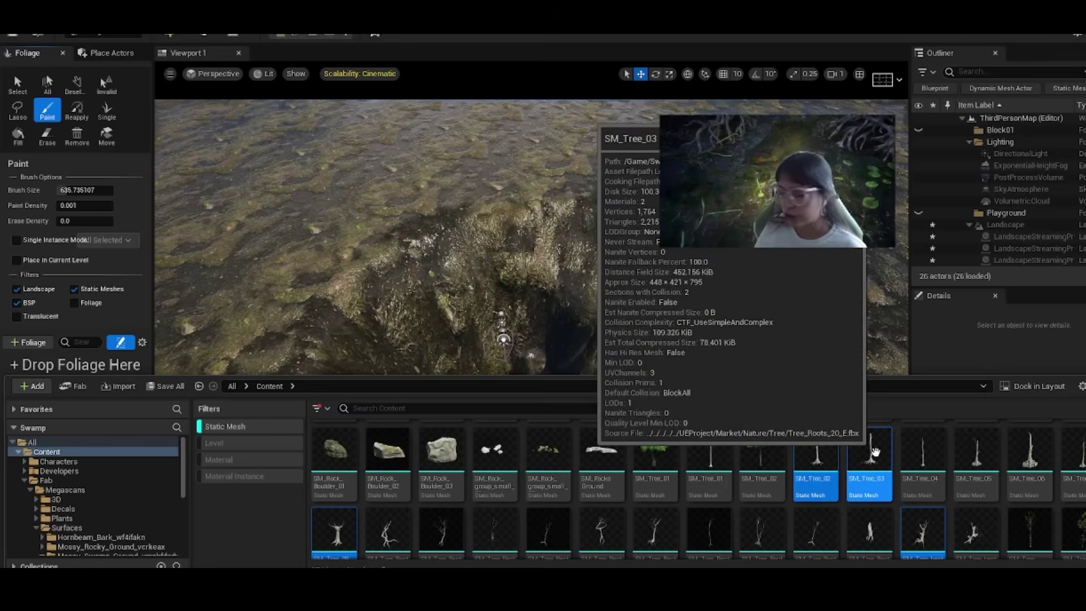
drag(875, 451, 69, 358)
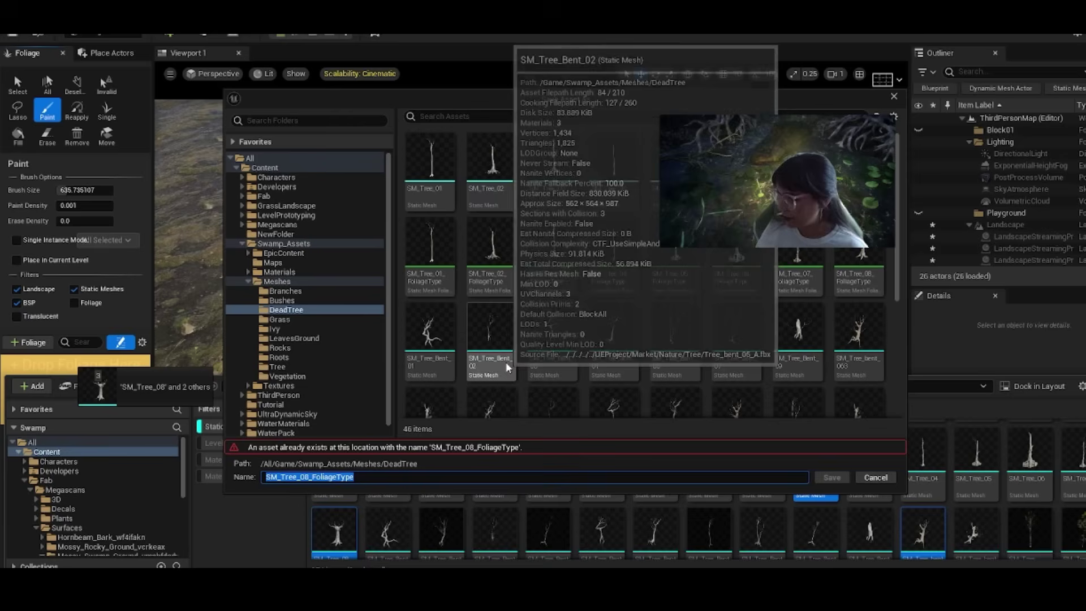
click(876, 479)
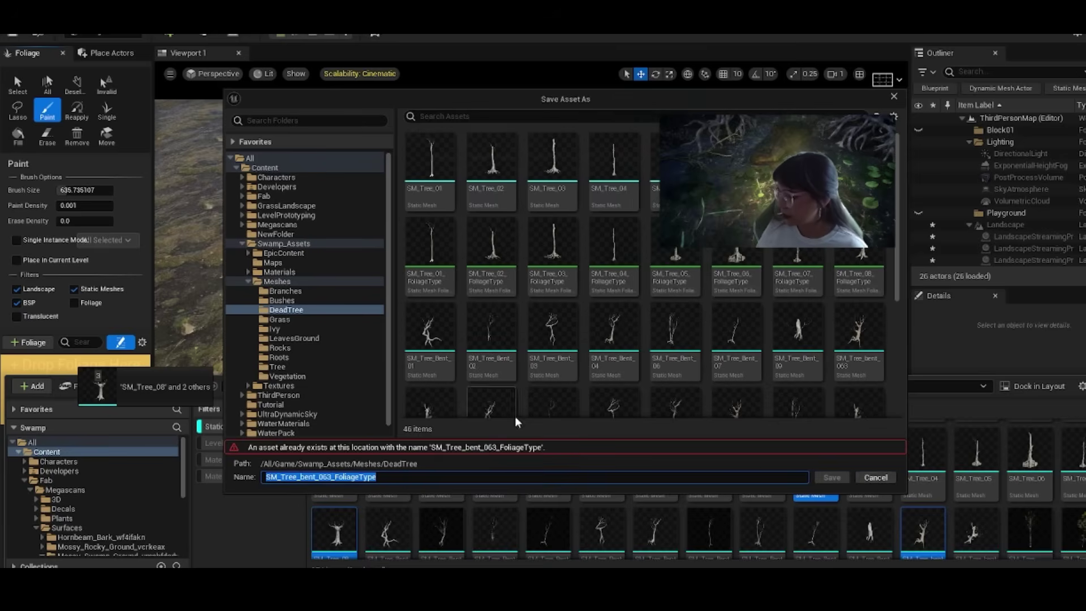
click(876, 478)
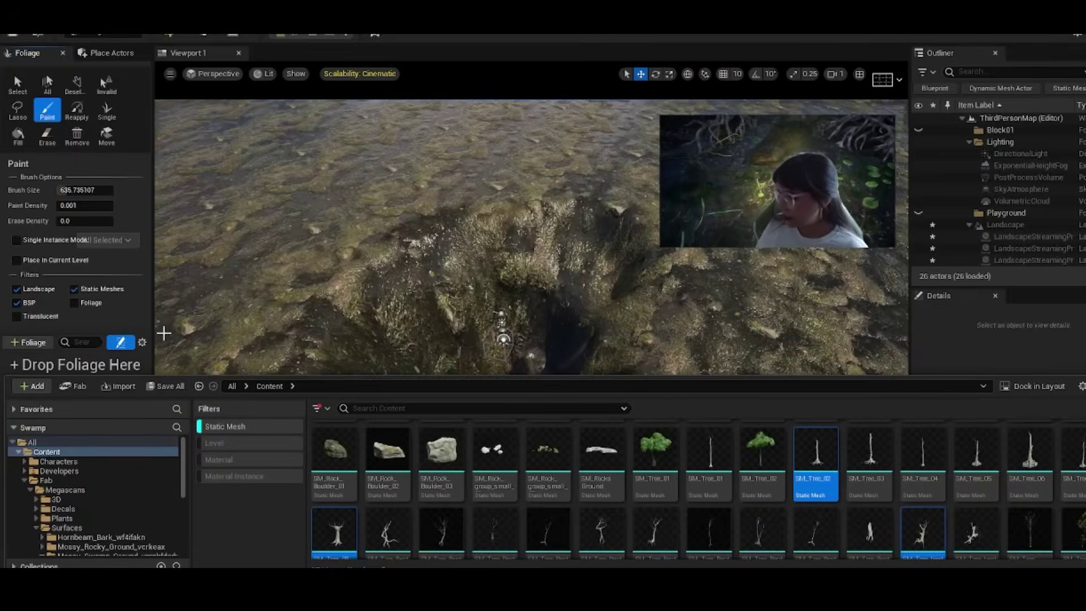
Add existing foliage types, including FT_ueyoebmia_VarA and FT_ueyoebmia_VarC, to the empty foliage palette
click(25, 343)
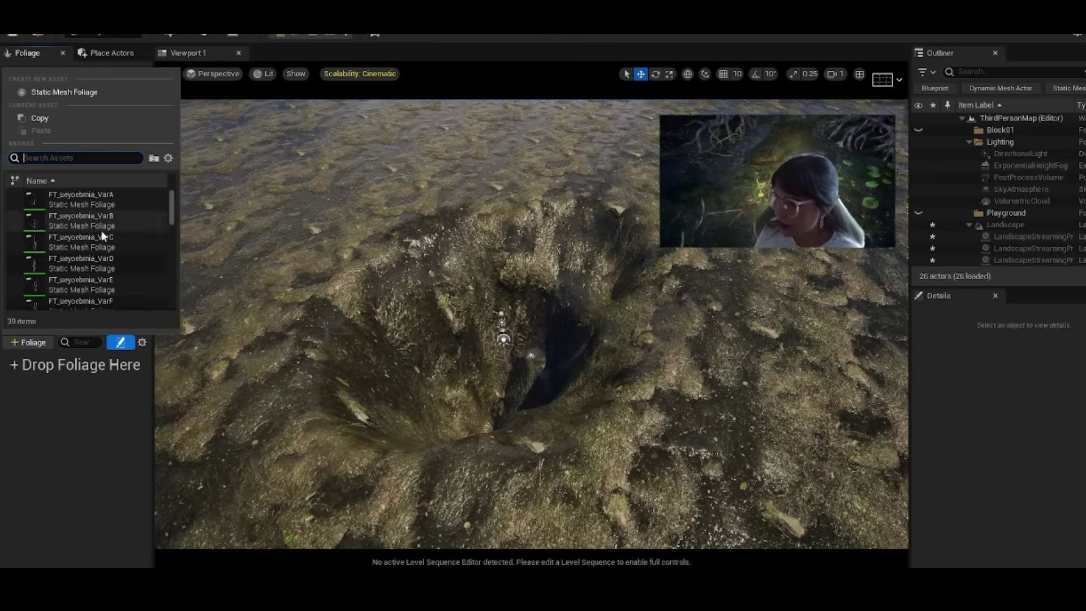
ctrl+scroll(102, 226, down, 1)
ctrl+scroll(102, 225, up, 2)
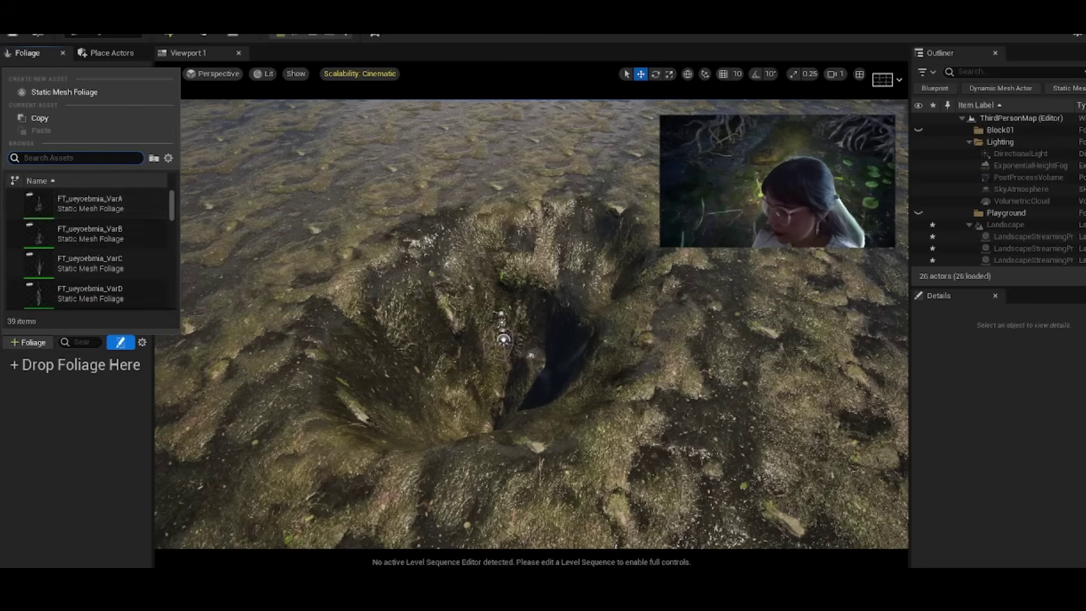
click(80, 201)
click(39, 341)
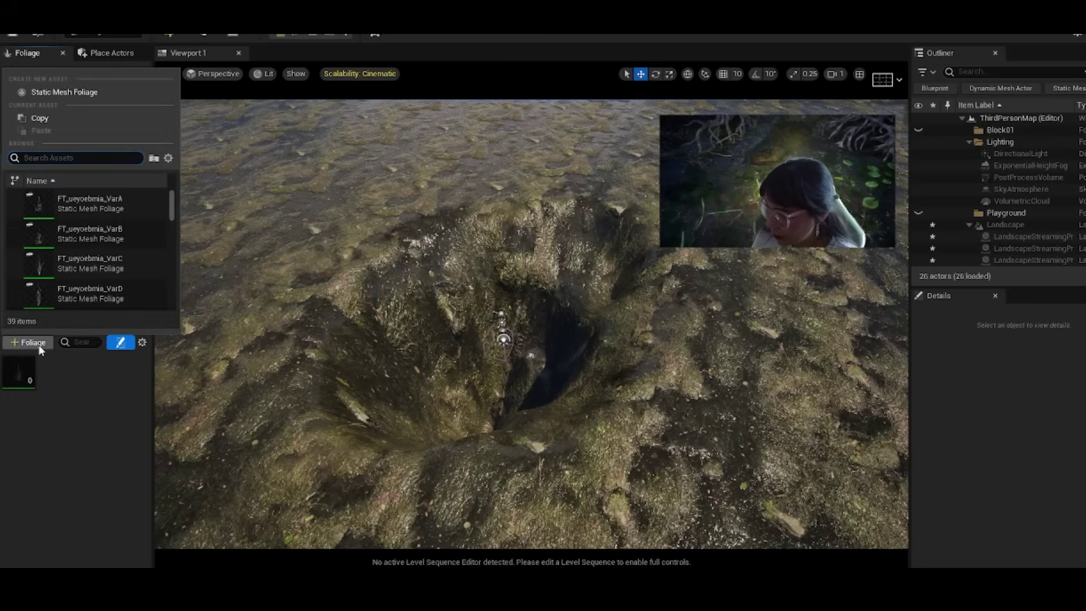
click(78, 260)
click(28, 342)
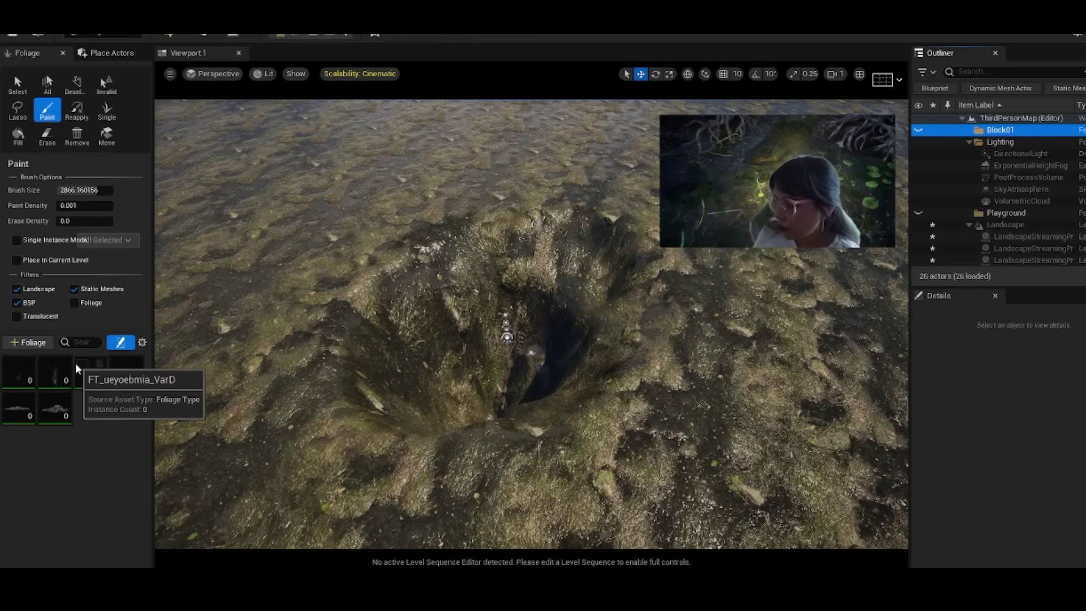
Reduce the foliage brush size to about 1610 and paint plants, dead trees and roots on the landscape around the basin
click(10, 366)
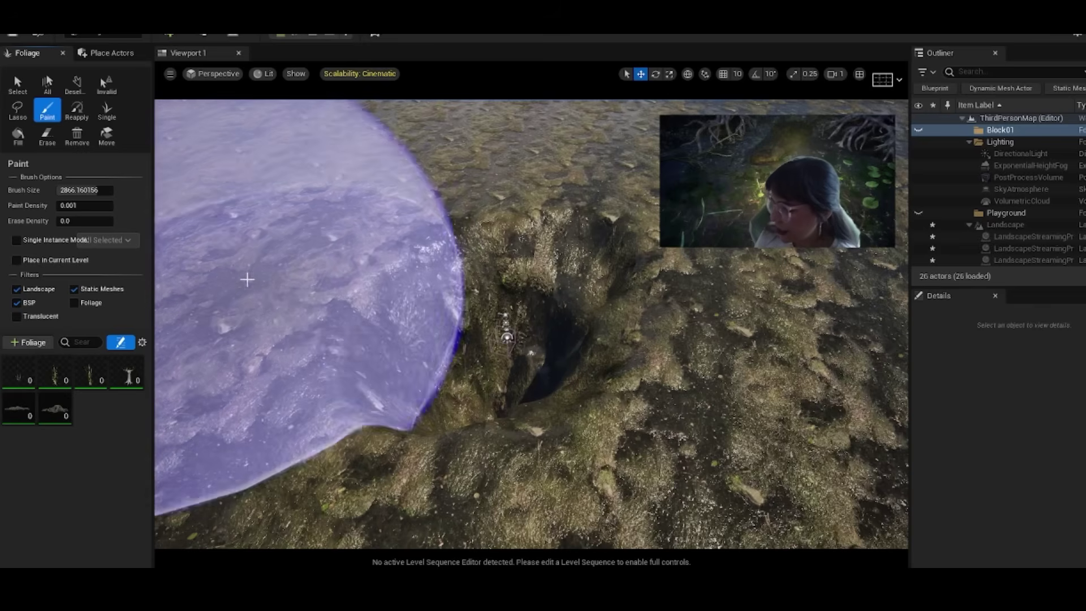
click(85, 190)
drag(97, 190, 82, 190)
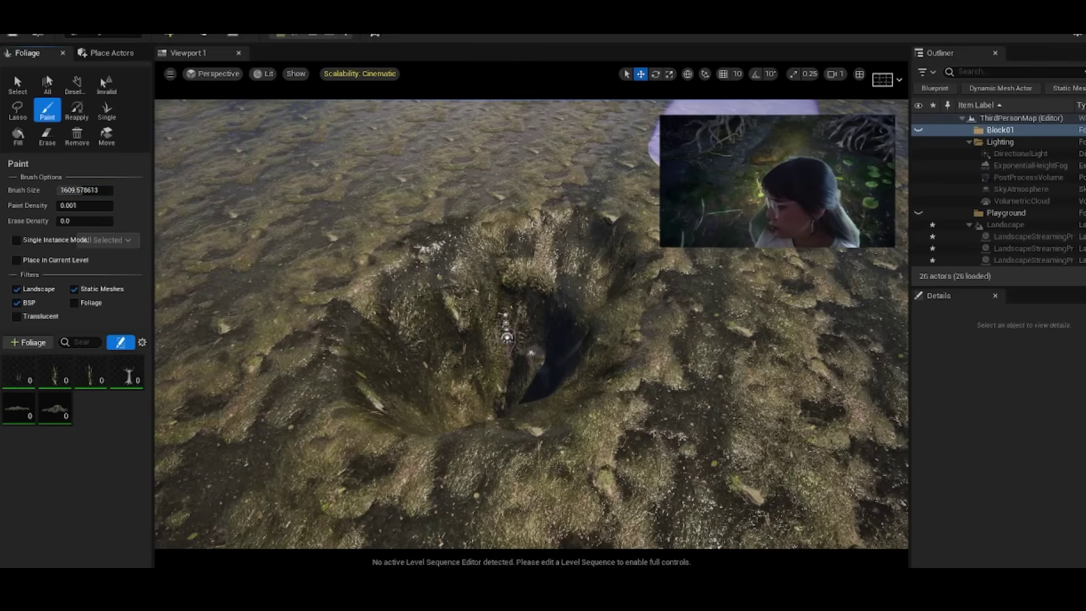
click(761, 376)
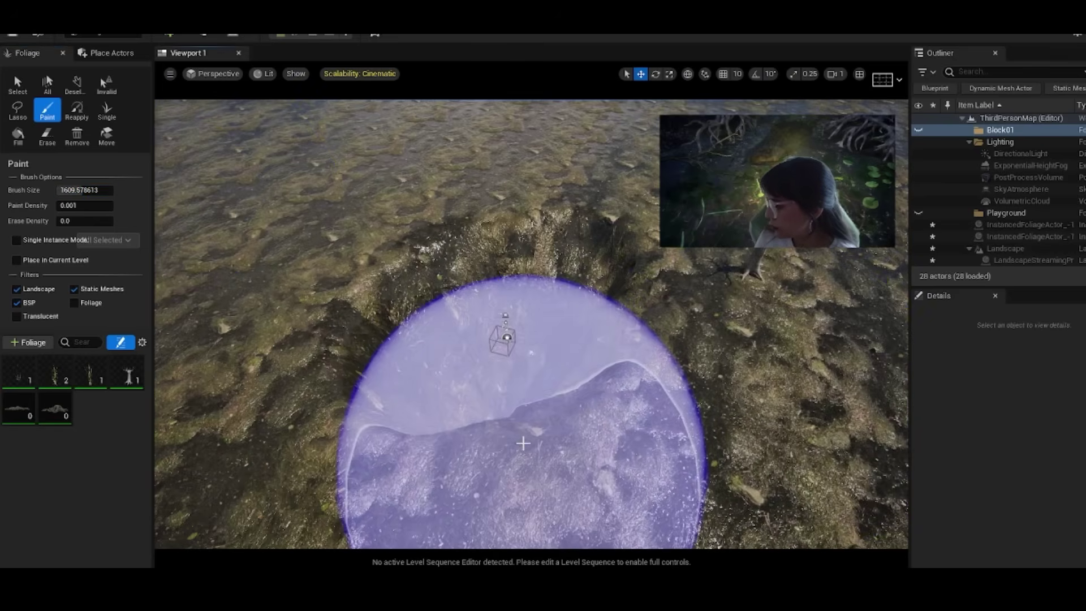
mouse_move(792, 271)
mouse_down()
mouse_move(787, 280)
mouse_move(718, 158)
mouse_move(481, 181)
mouse_move(376, 233)
mouse_move(437, 170)
mouse_move(528, 158)
mouse_move(642, 182)
mouse_move(726, 295)
mouse_move(736, 357)
mouse_move(690, 407)
mouse_up()
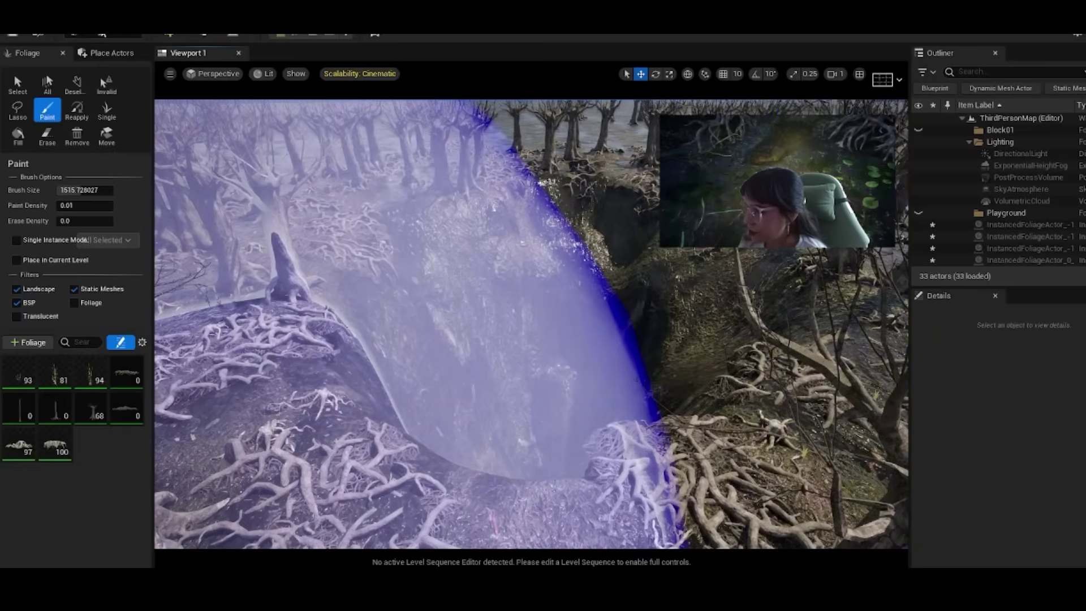
Return to Selection mode and place a Plane shape at the edge of the basin
click(101, 33)
click(98, 45)
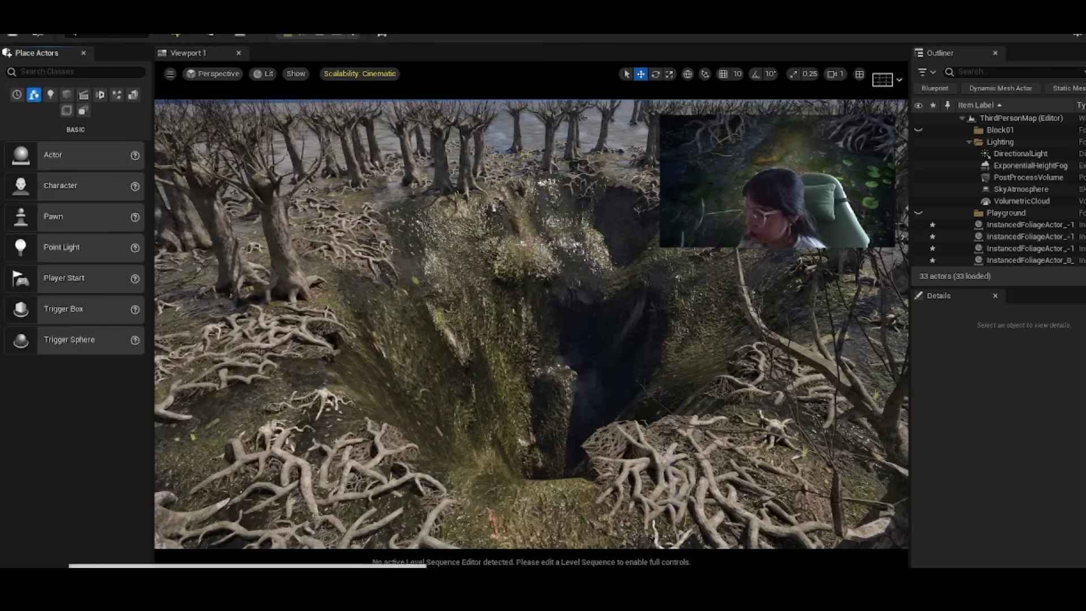
click(68, 95)
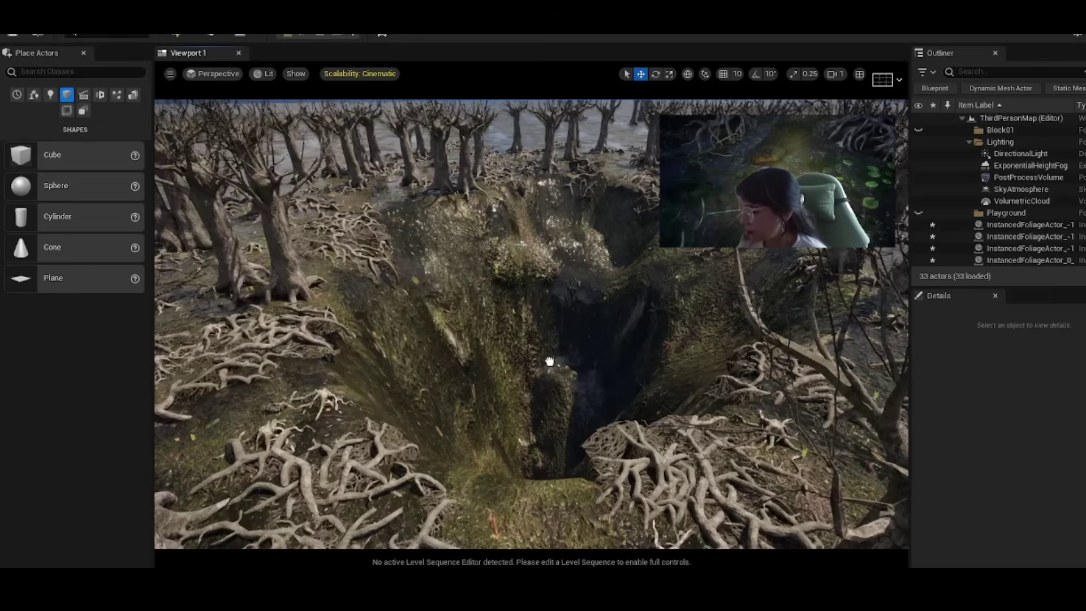
drag(388, 259, 387, 260)
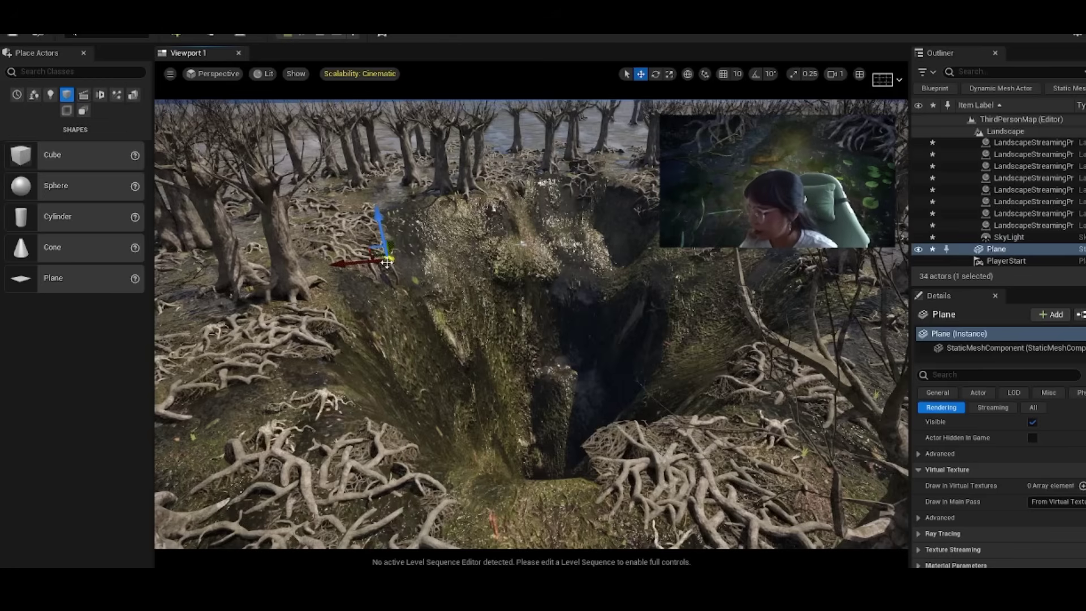
Enlarge the plane with its proportions locked and a scale of 11000 so that it covers the basin as a water surface
click(669, 75)
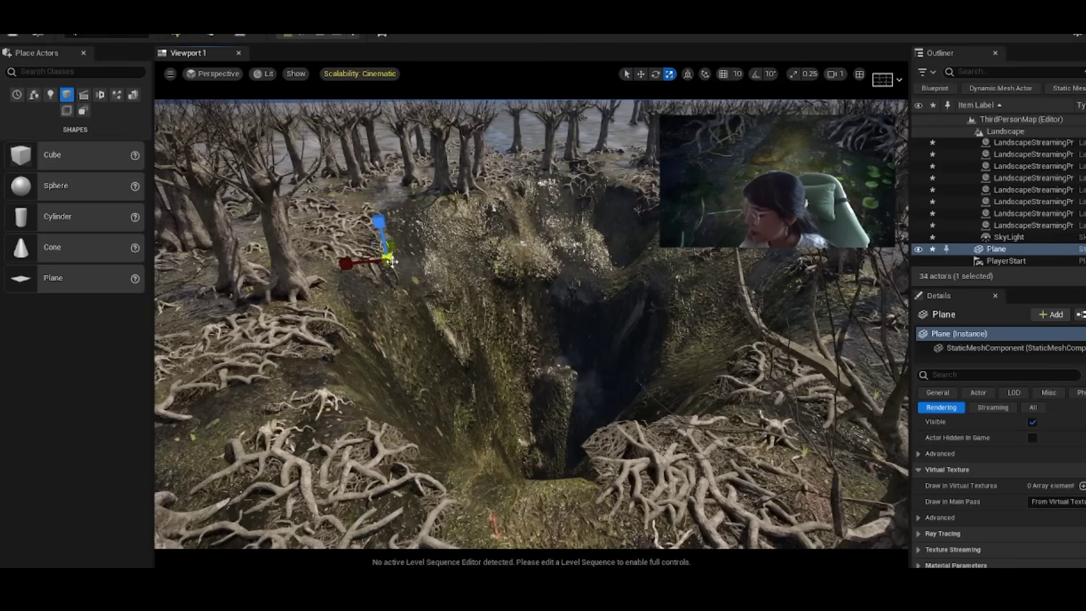
drag(390, 263, 411, 284)
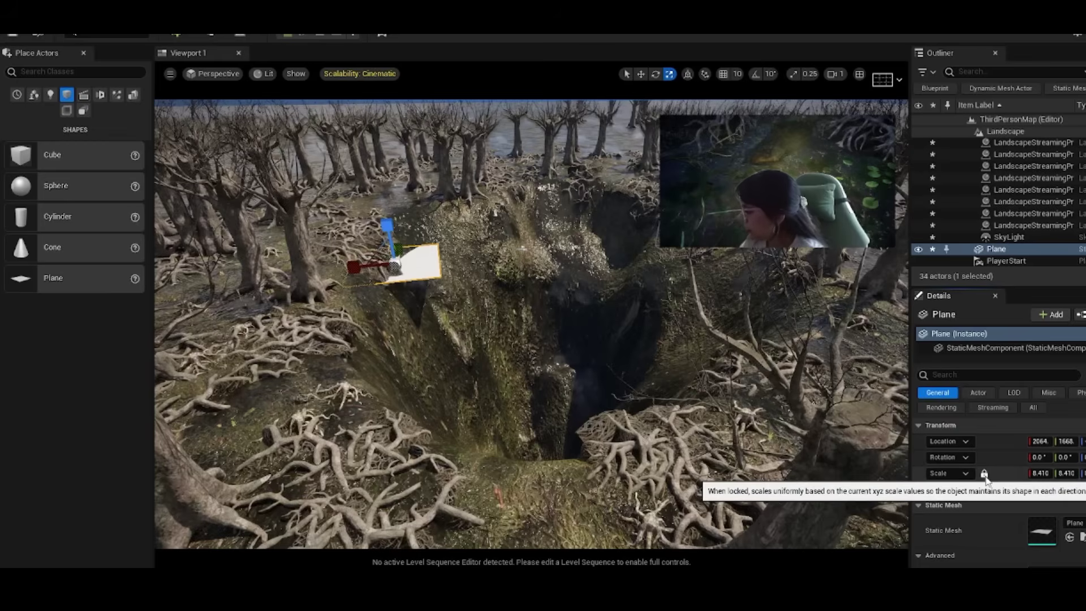
click(1041, 474)
text(11000)
key(Return)
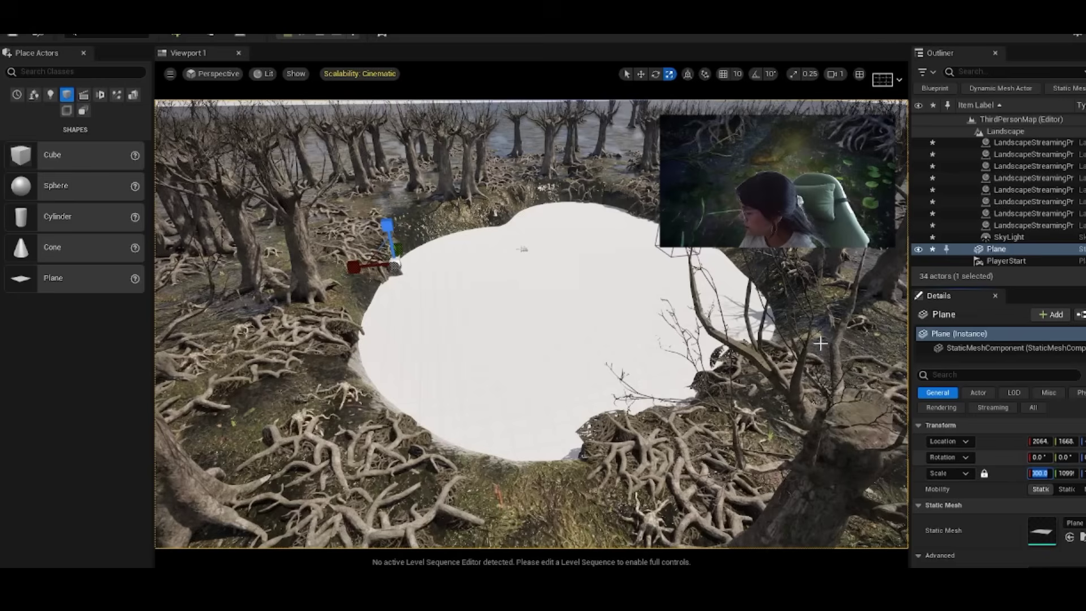
click(1043, 475)
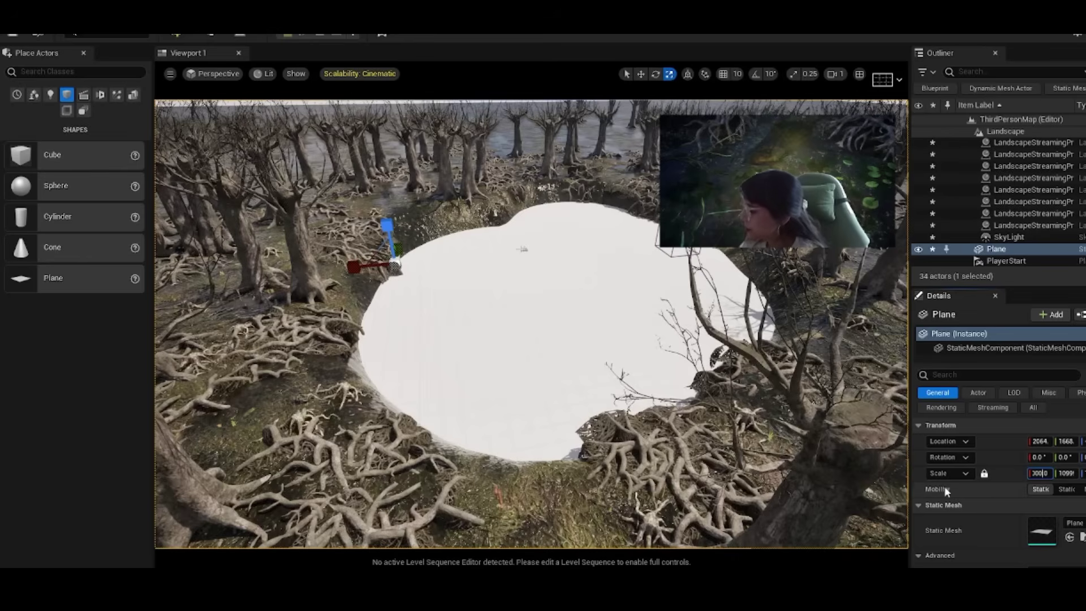
Switch the project content filter from Static Mesh to Material to look for the plane's water material
scroll(989, 492, down, 3)
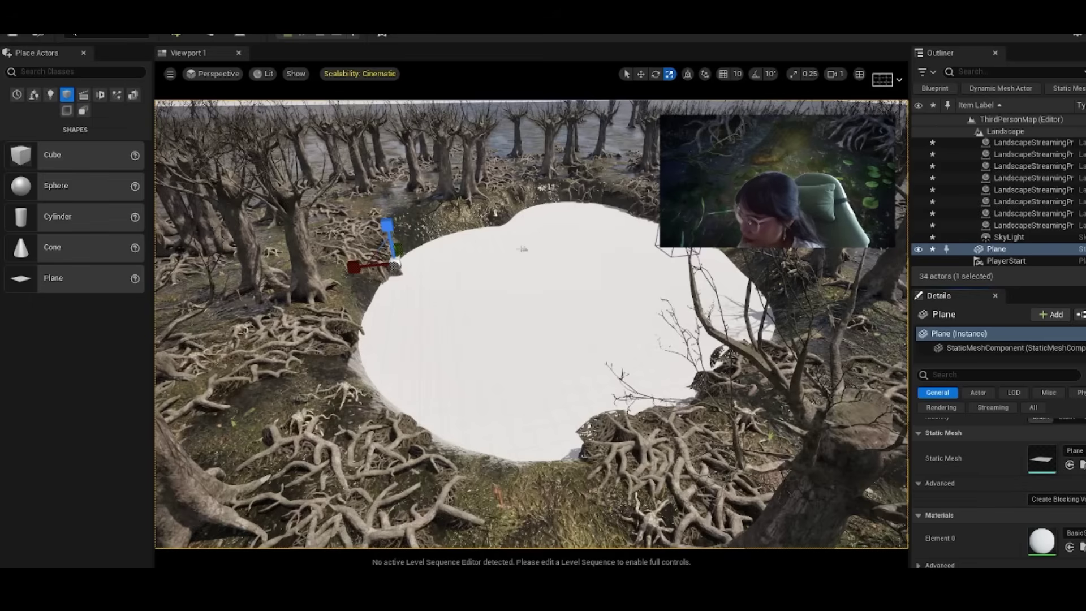
key(ctrl+space)
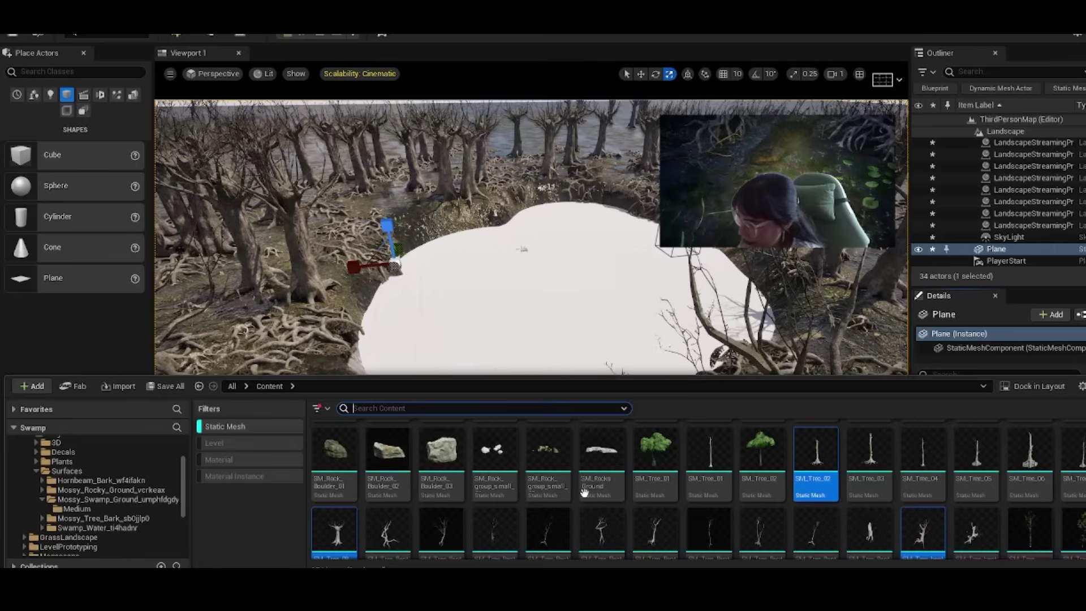
click(224, 429)
click(221, 457)
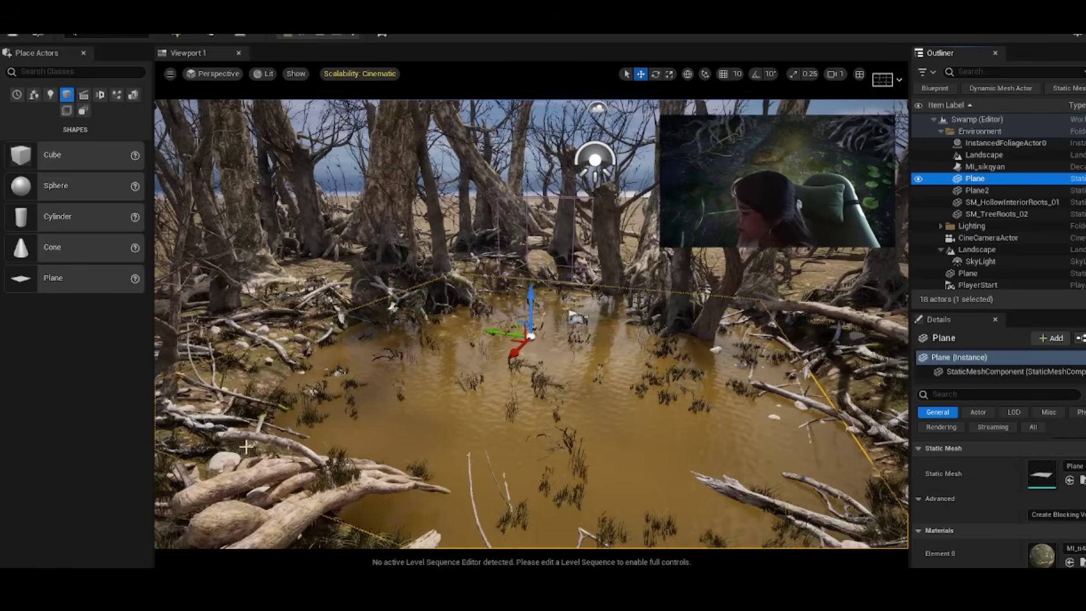
In the Swamp level, locate the water plane's material instance MI_ti4hadnr in the project content and inspect the pond
mouse_move(246, 447)
right_down()
mouse_move(302, 464)
mouse_move(246, 465)
right_up()
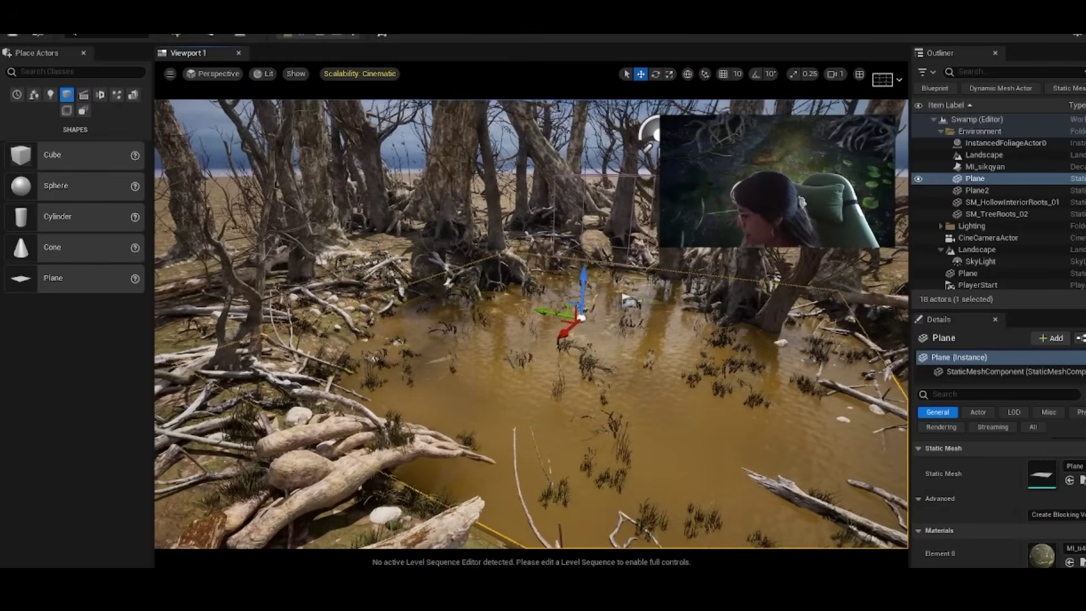
scroll(1081, 557, down, 1)
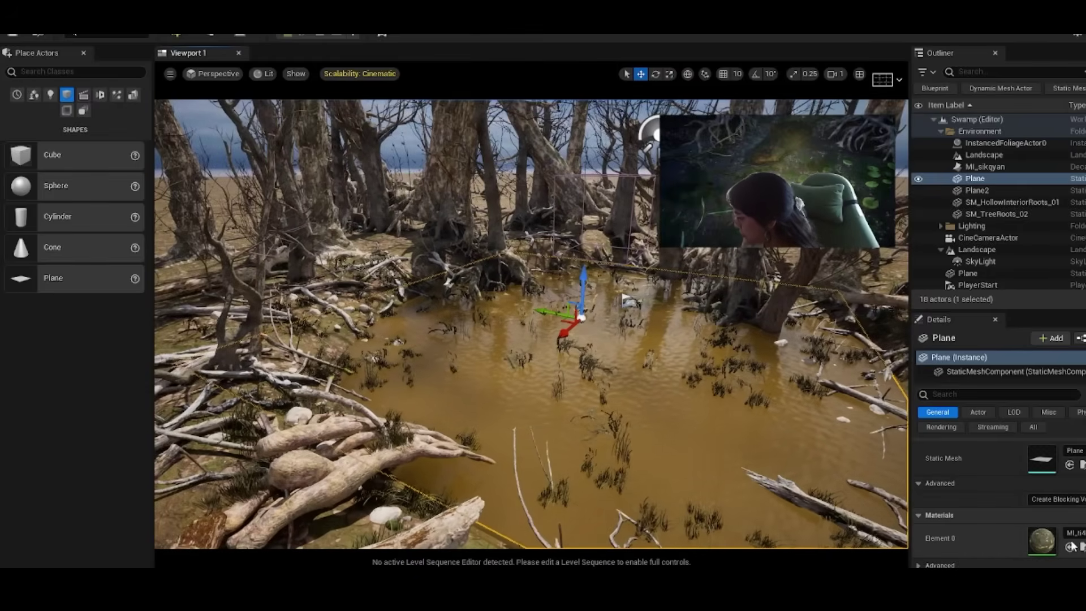
click(1070, 546)
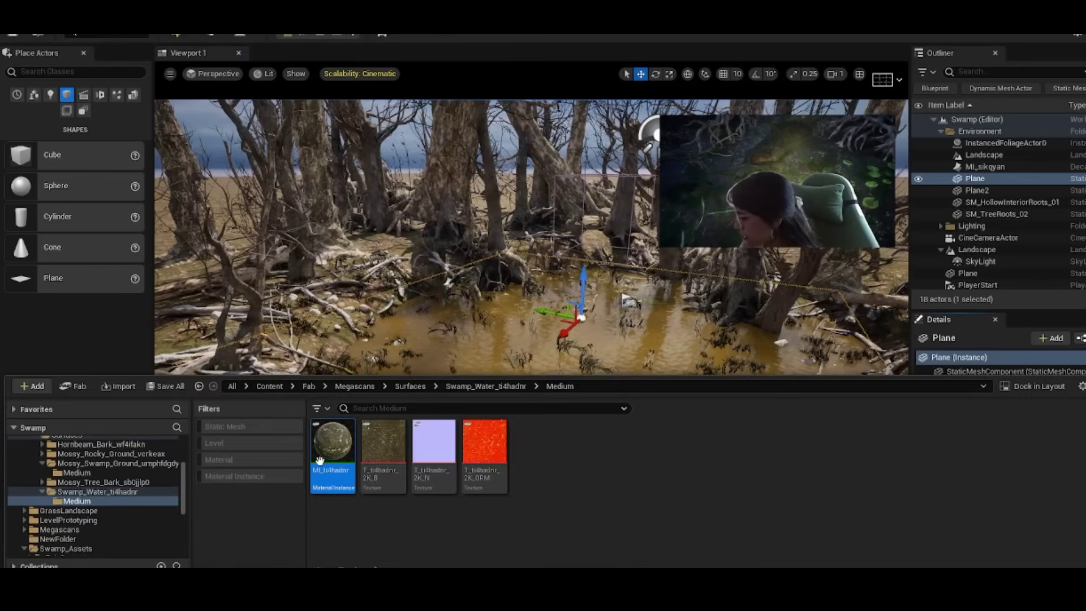
mouse_move(337, 455)
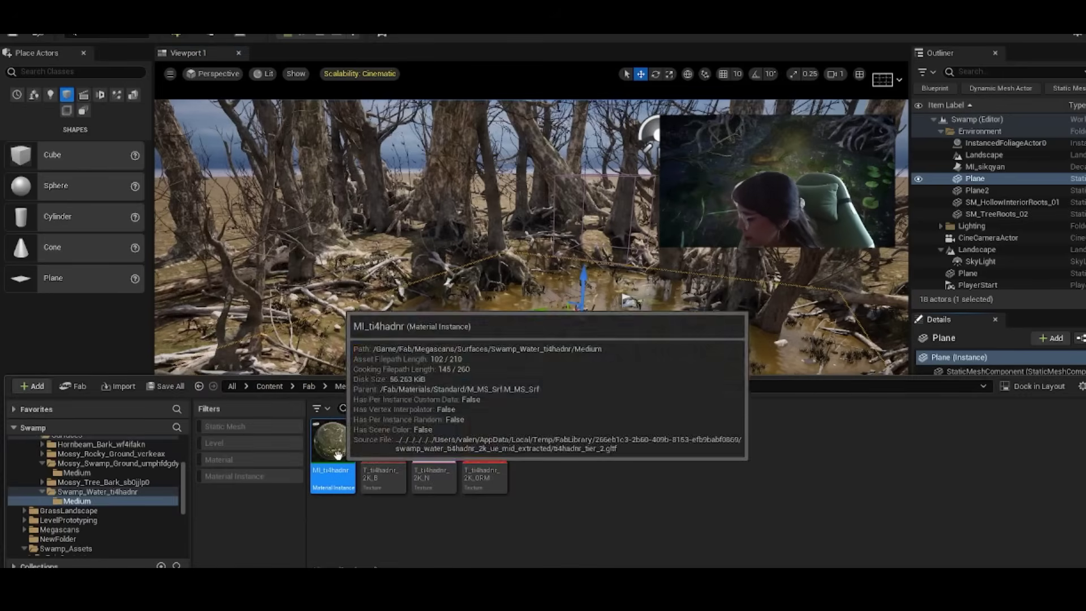
right_drag(487, 325, 531, 325)
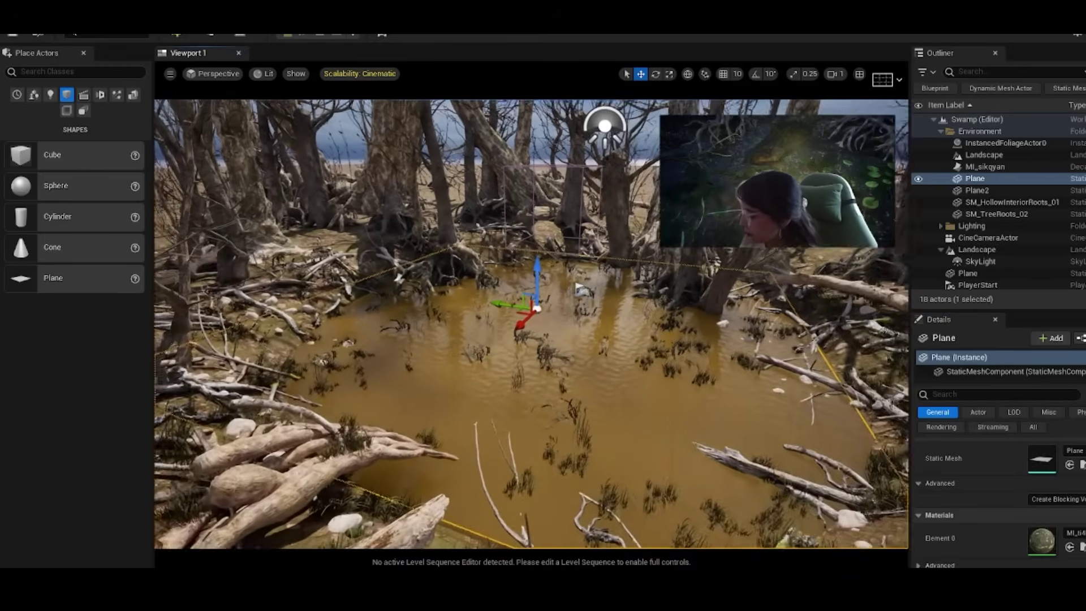
right_drag(532, 325, 535, 308)
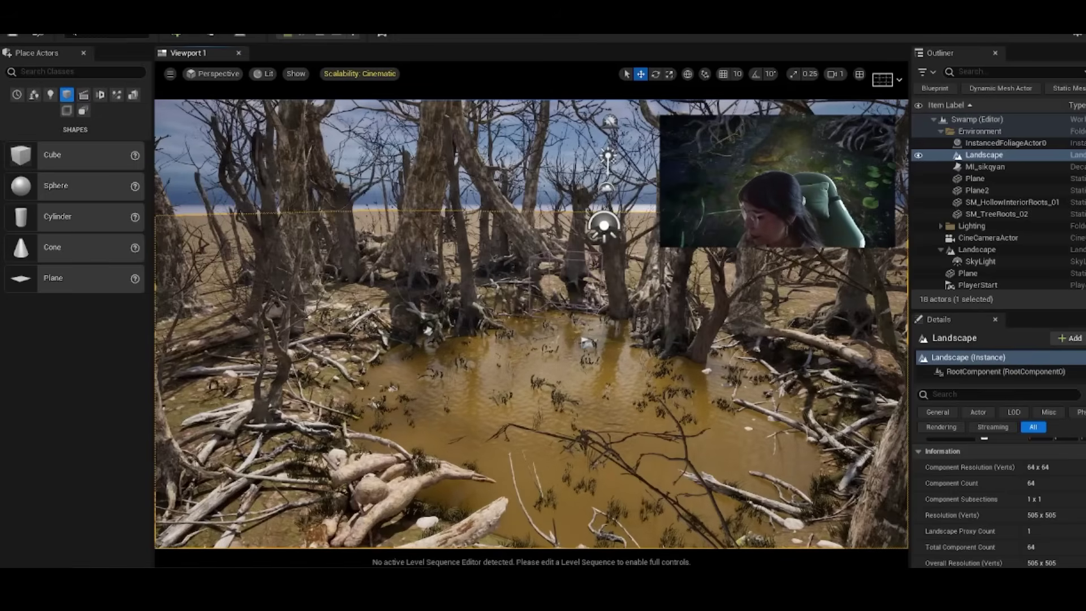
Add the Ultra_Dynamic_Sky blueprint from the UltraDynamicSky Blueprints folder to the swamp level
key(ctrl+space)
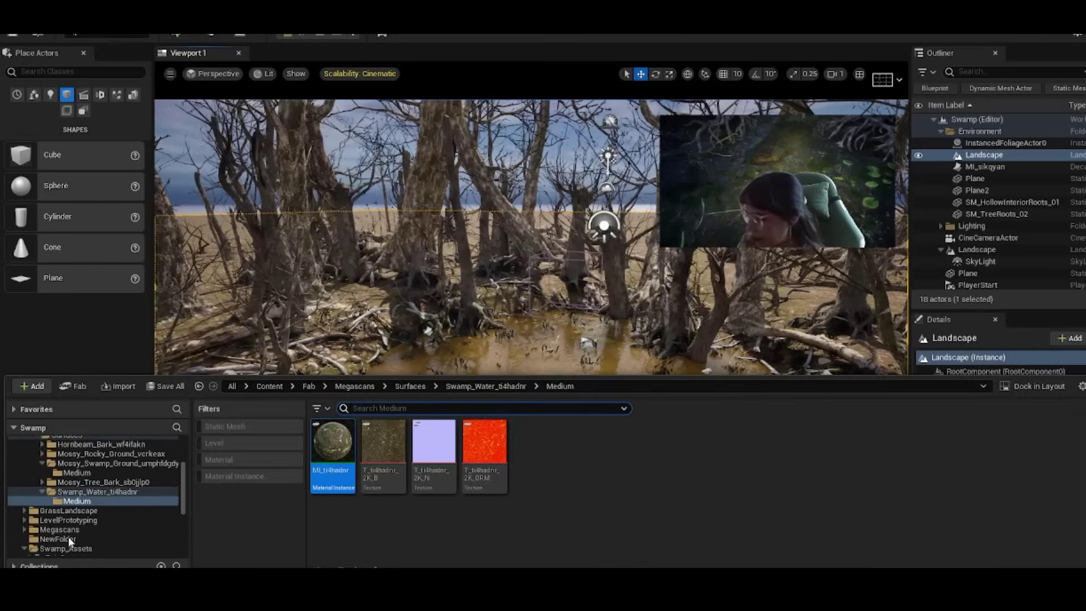
scroll(70, 534, down, 10)
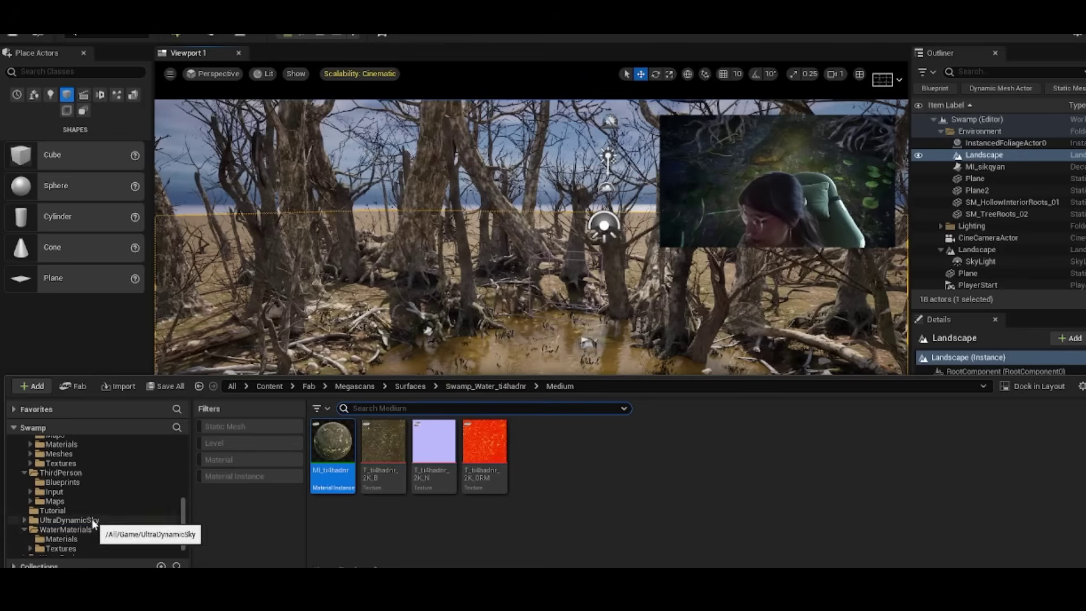
click(94, 522)
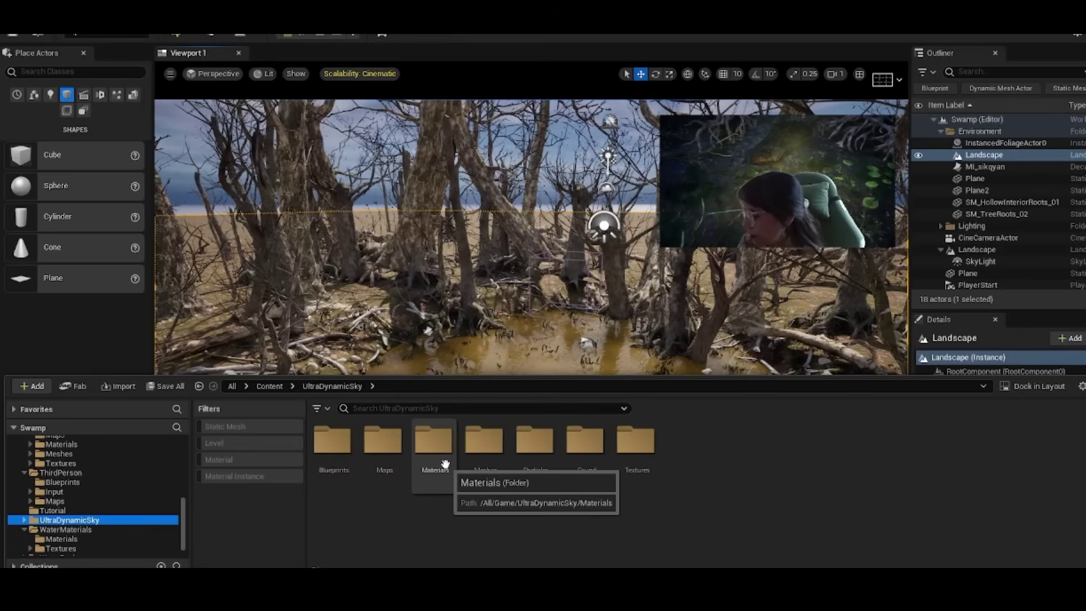
double_click(382, 450)
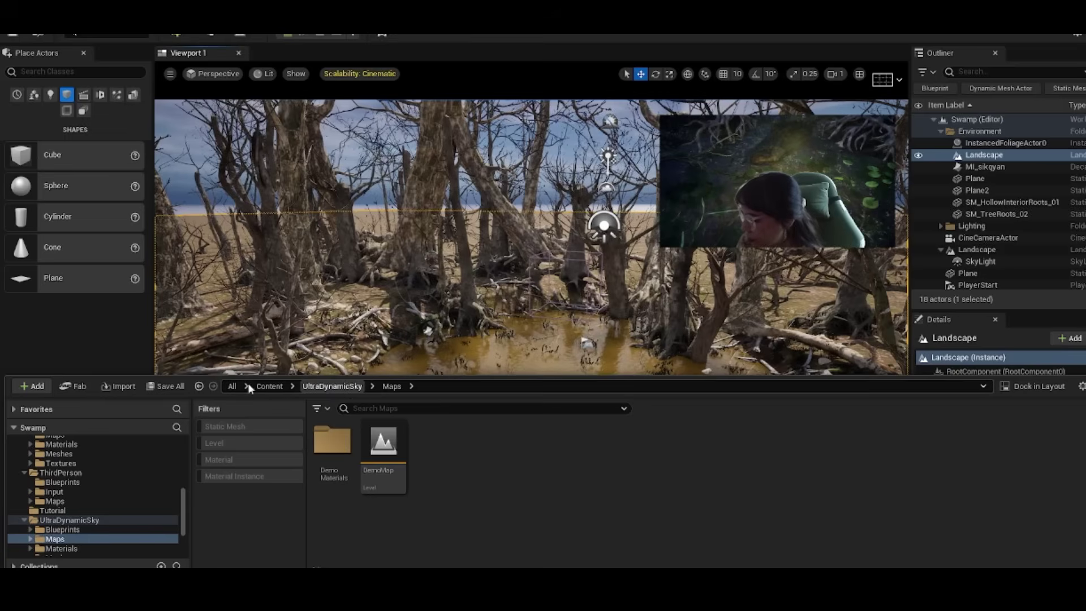
click(315, 387)
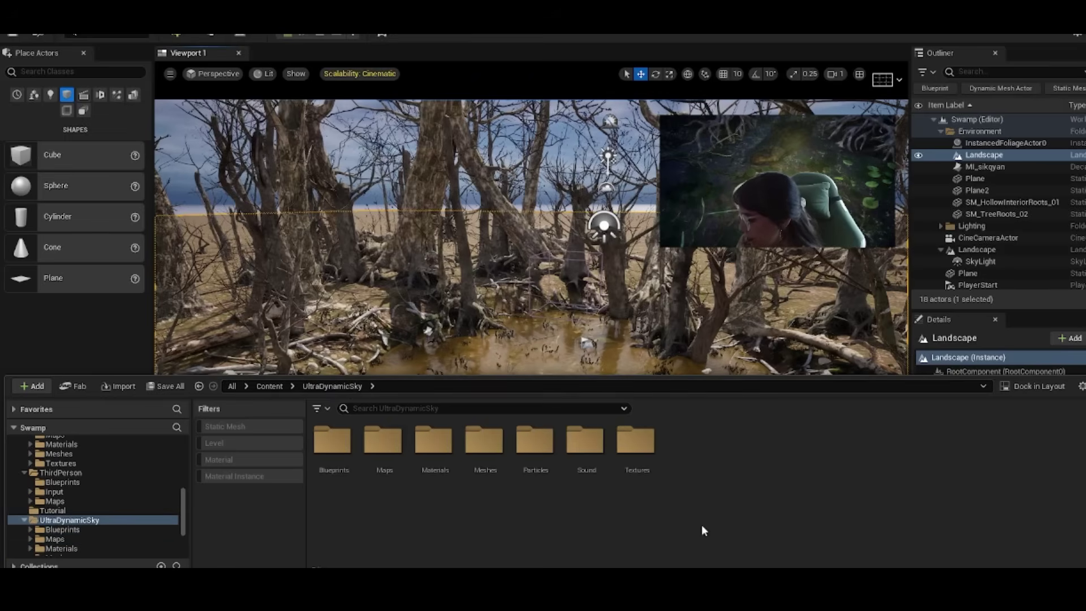
double_click(342, 446)
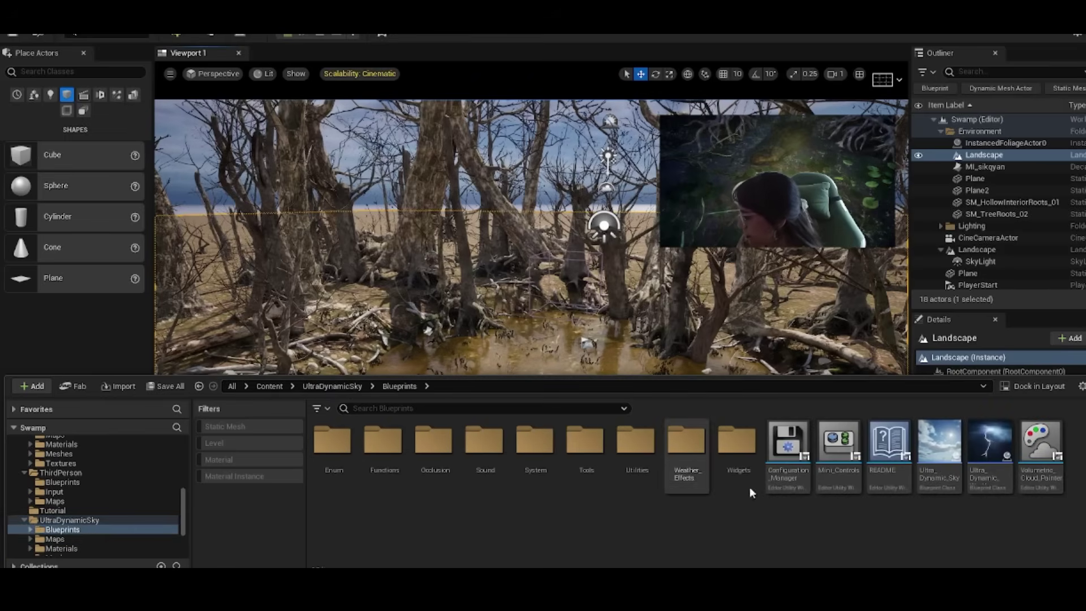
drag(938, 455, 567, 324)
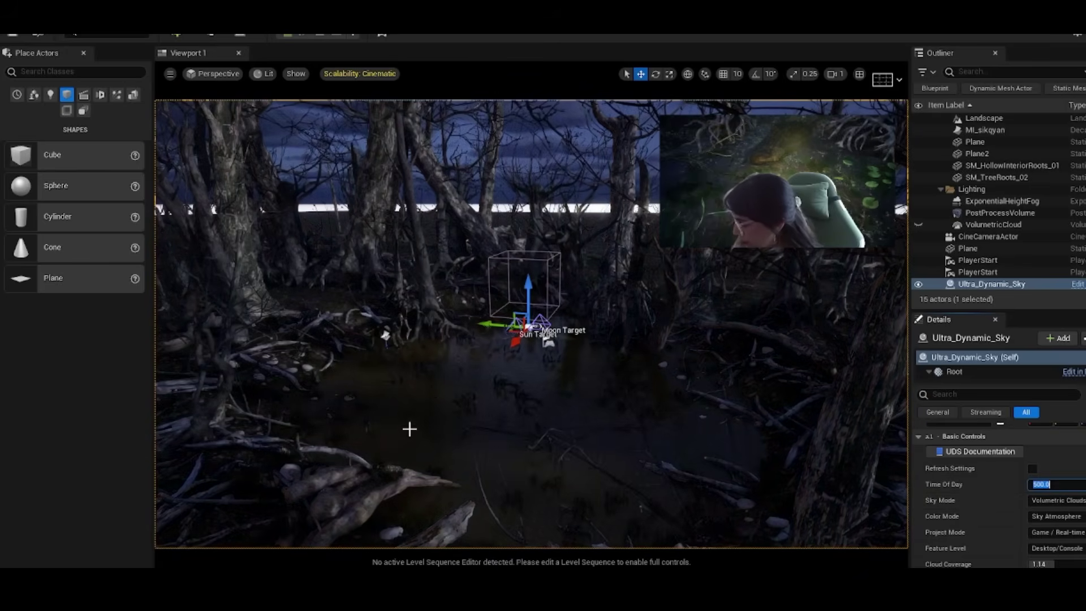
middle_drag(526, 322, 522, 344)
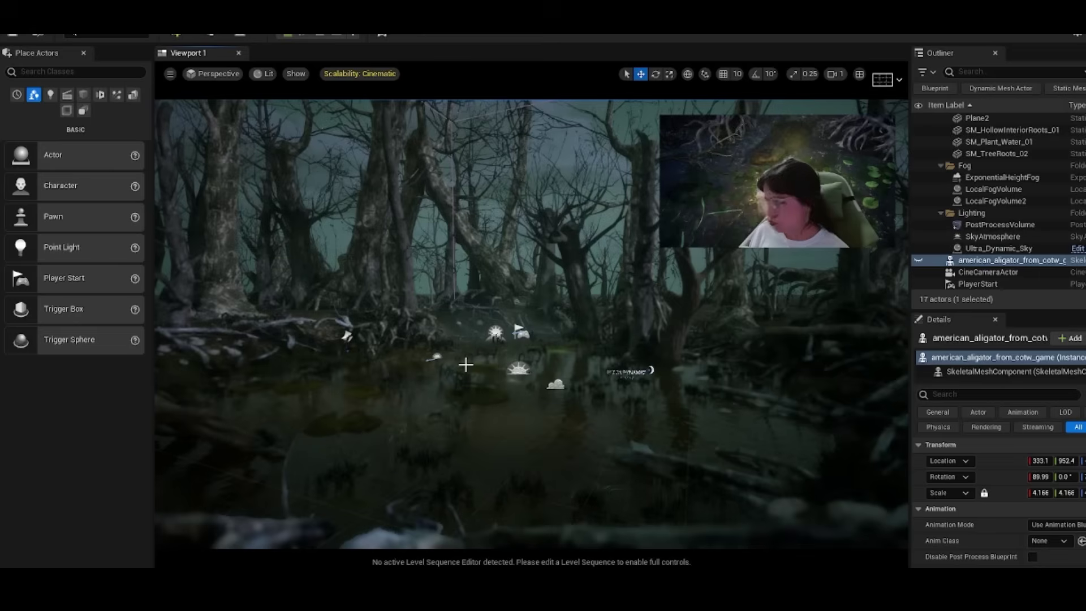
Place a second Cine Camera Actor over the pond and select it
mouse_move(532, 324)
right_down()
mouse_move(544, 322)
mouse_move(486, 324)
mouse_move(537, 324)
right_up()
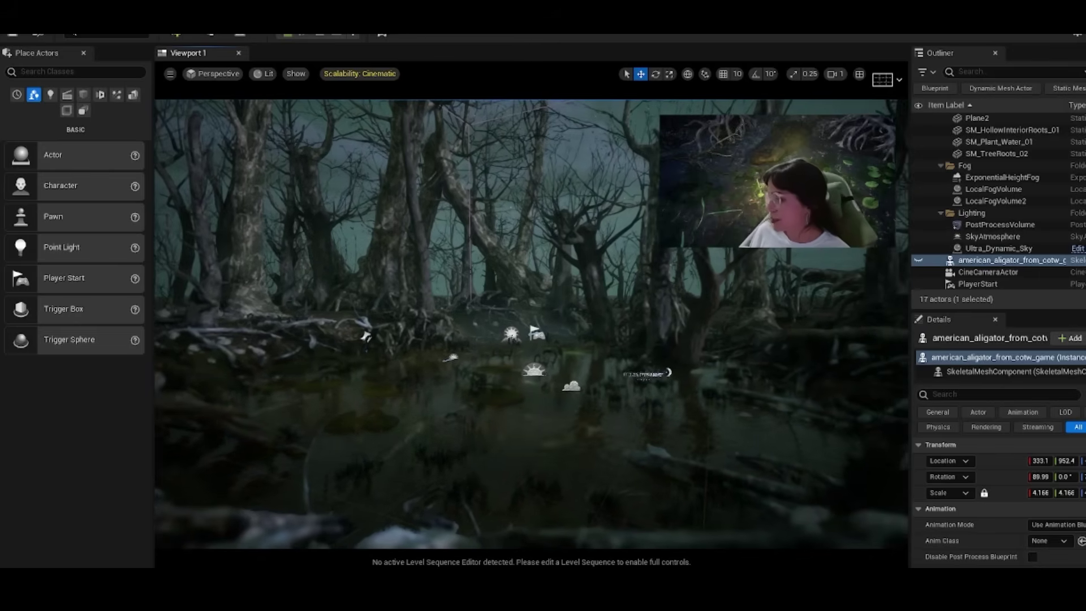
click(67, 96)
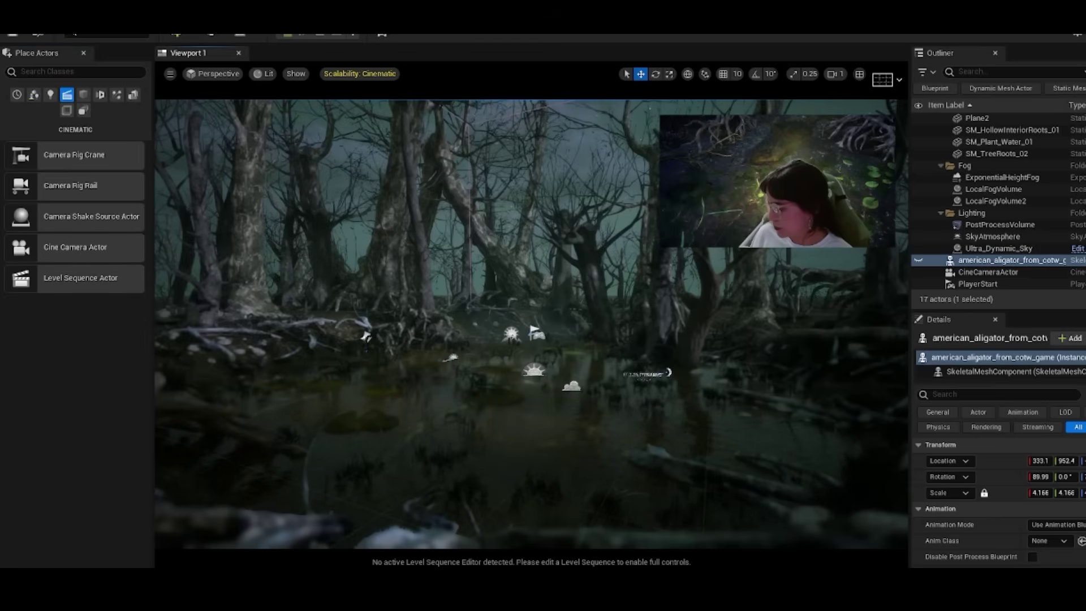
mouse_move(532, 323)
right_down()
mouse_move(645, 325)
mouse_move(537, 323)
right_up()
drag(79, 249, 351, 376)
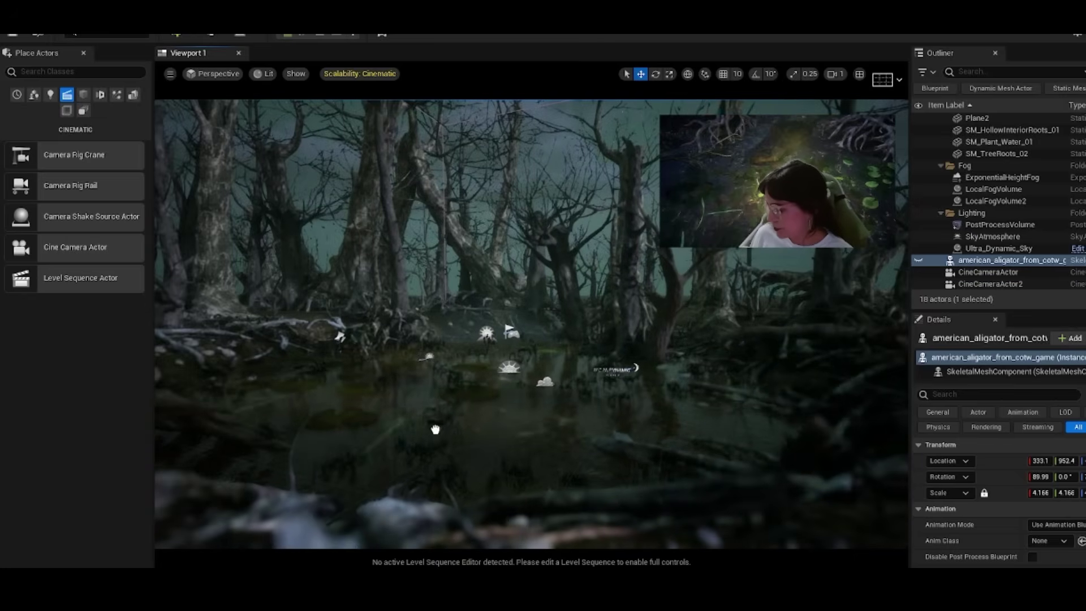
drag(428, 446, 428, 446)
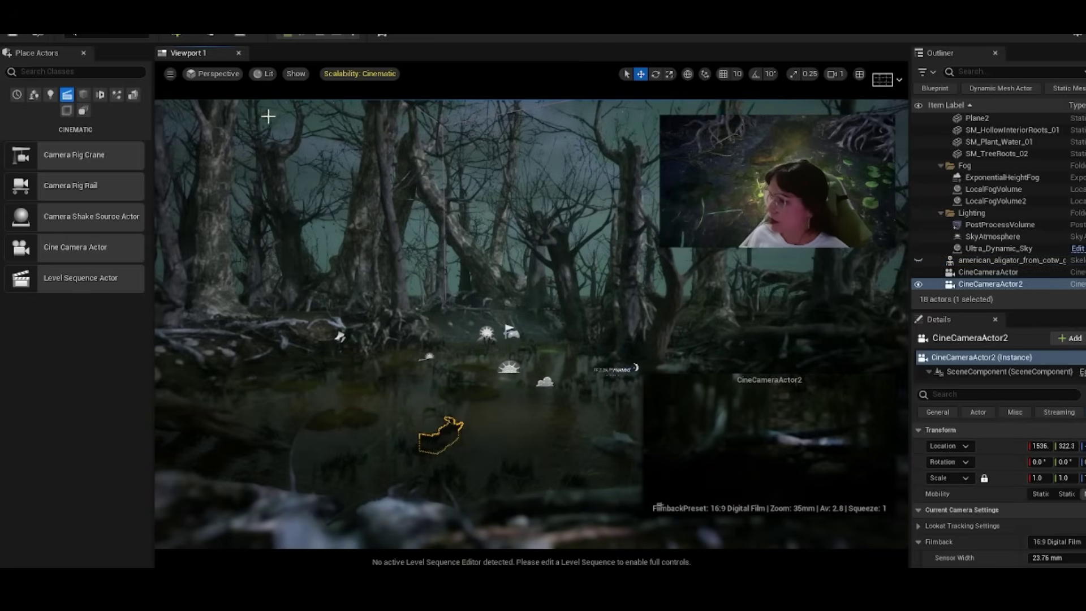
Look through CineCameraActor2 and pilot it back across the pond to frame the tree roots above the water
click(219, 75)
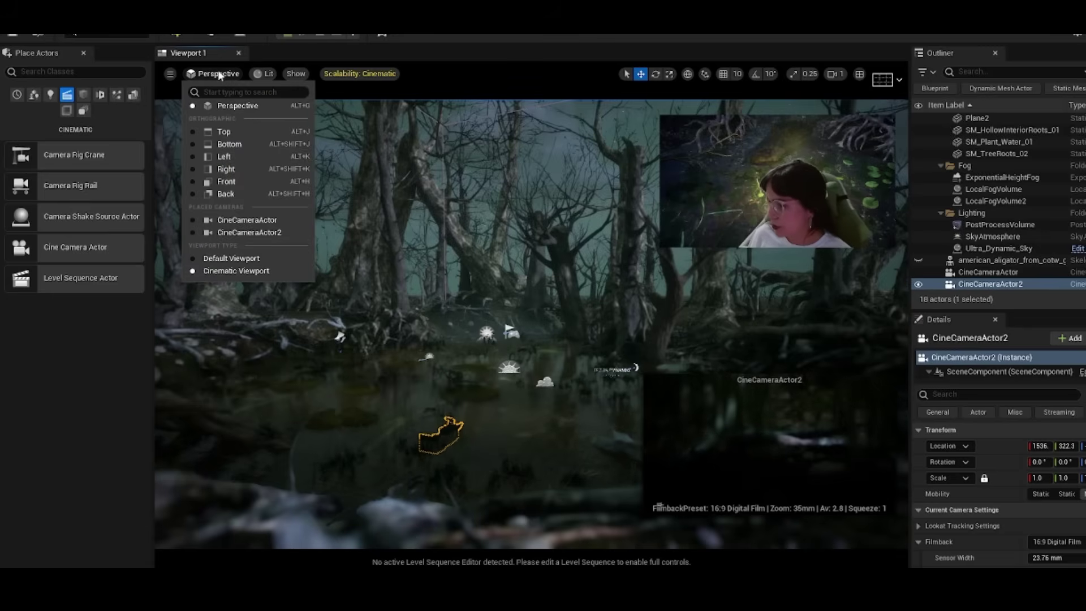
click(263, 233)
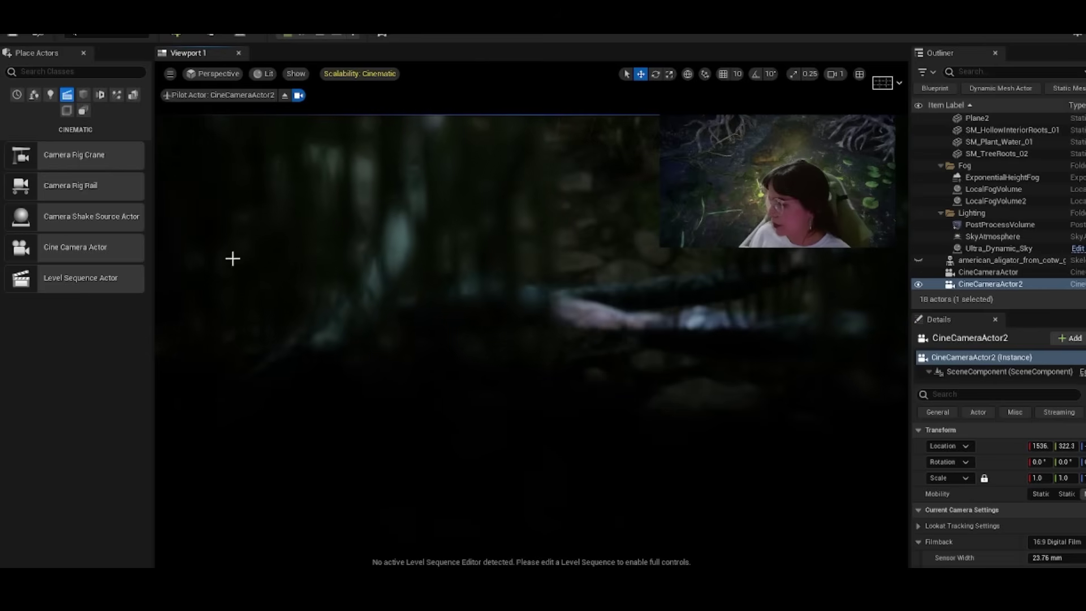
scroll(411, 306, down, 3)
scroll(408, 304, down, 4)
middle_drag(400, 298, 345, 224)
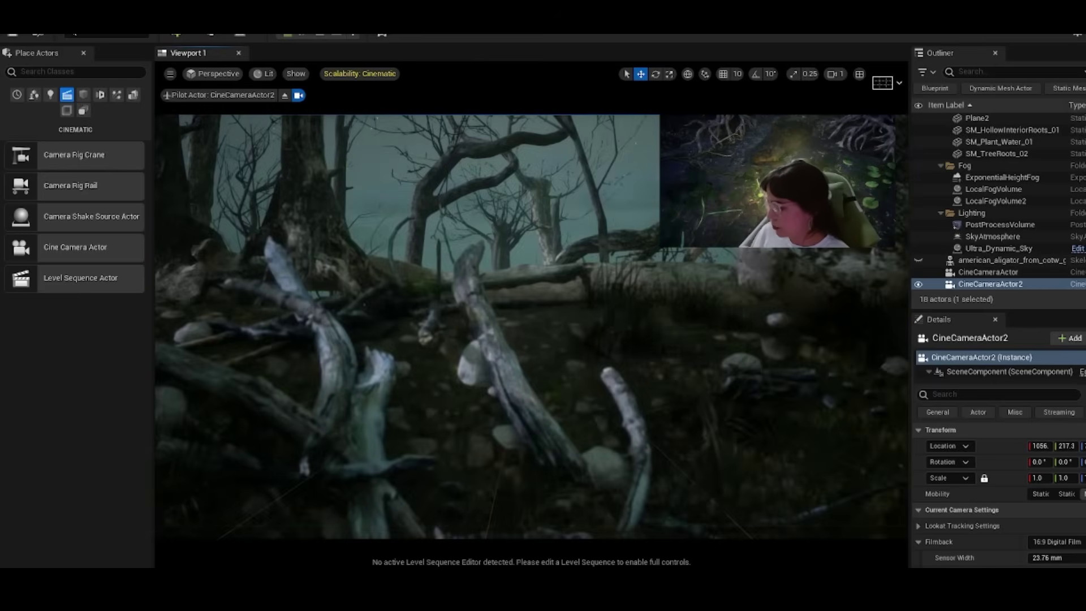
middle_drag(396, 289, 424, 291)
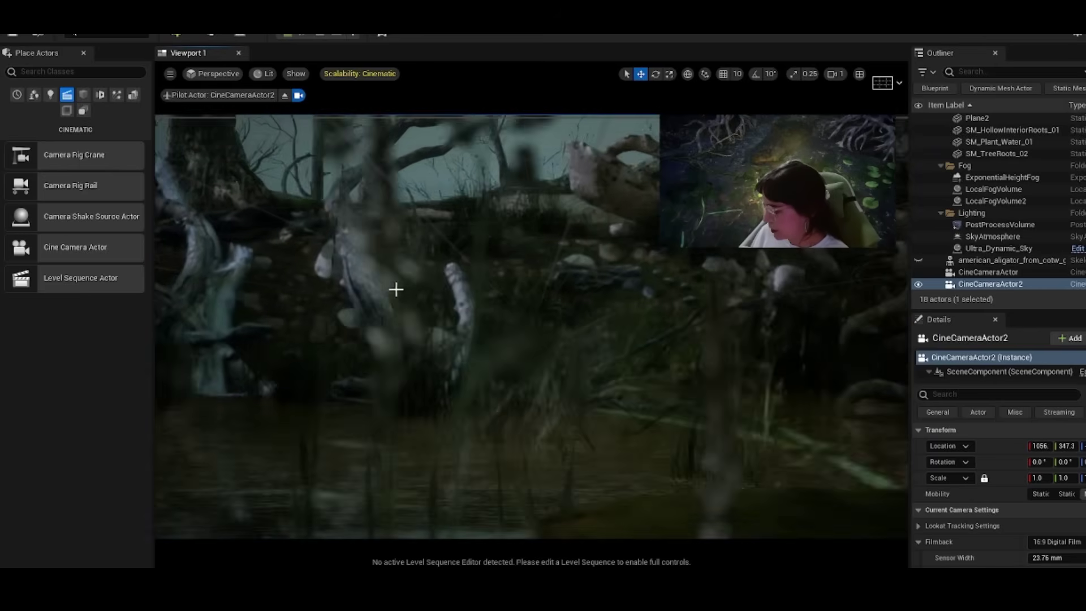
scroll(396, 289, down, 5)
scroll(396, 289, down, 6)
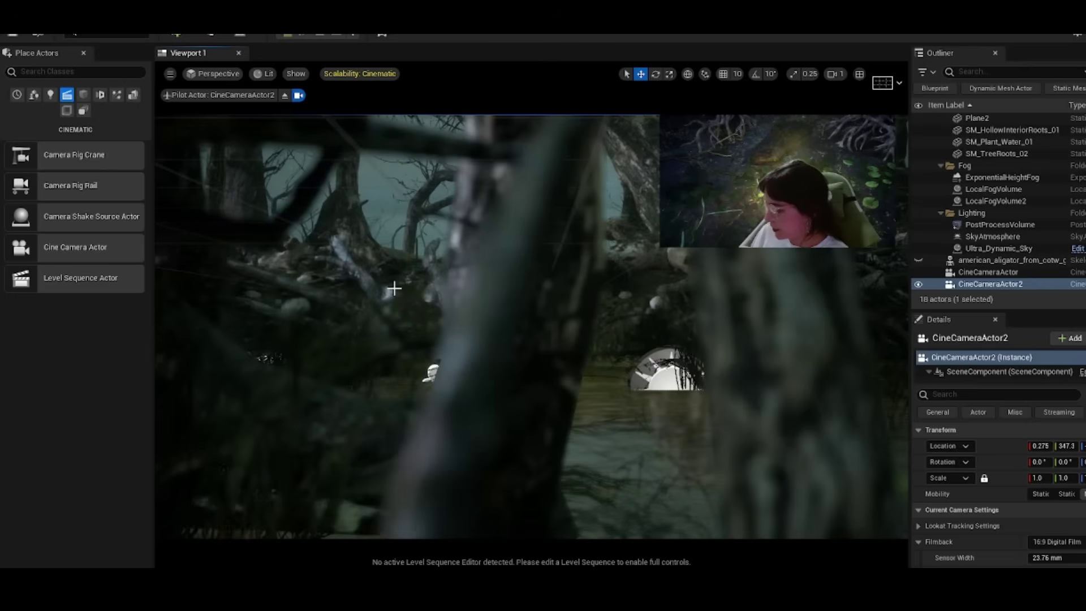
middle_drag(396, 289, 461, 261)
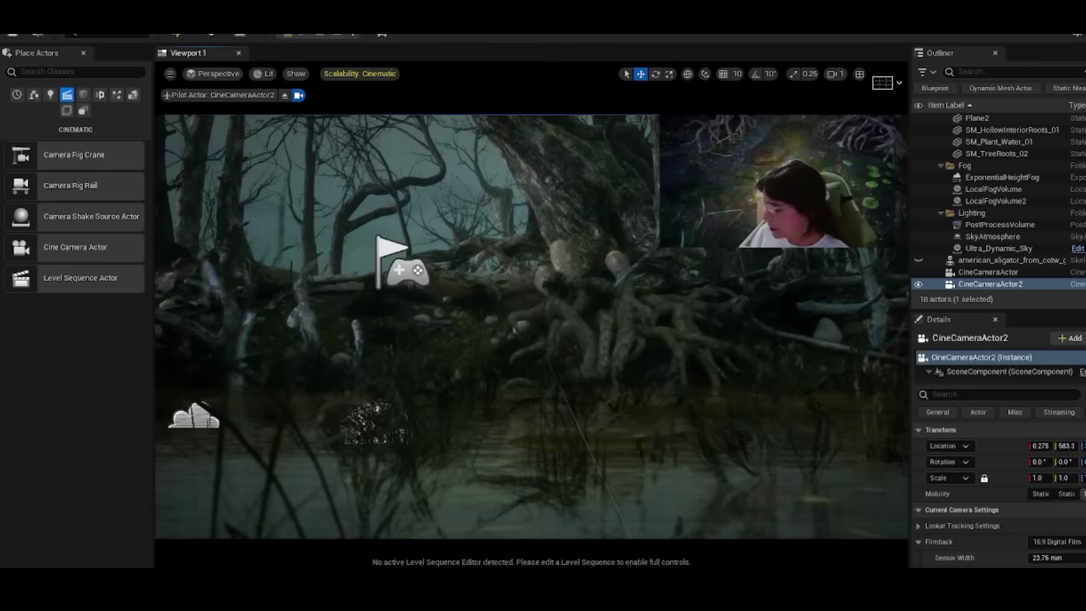
right_drag(341, 226, 318, 228)
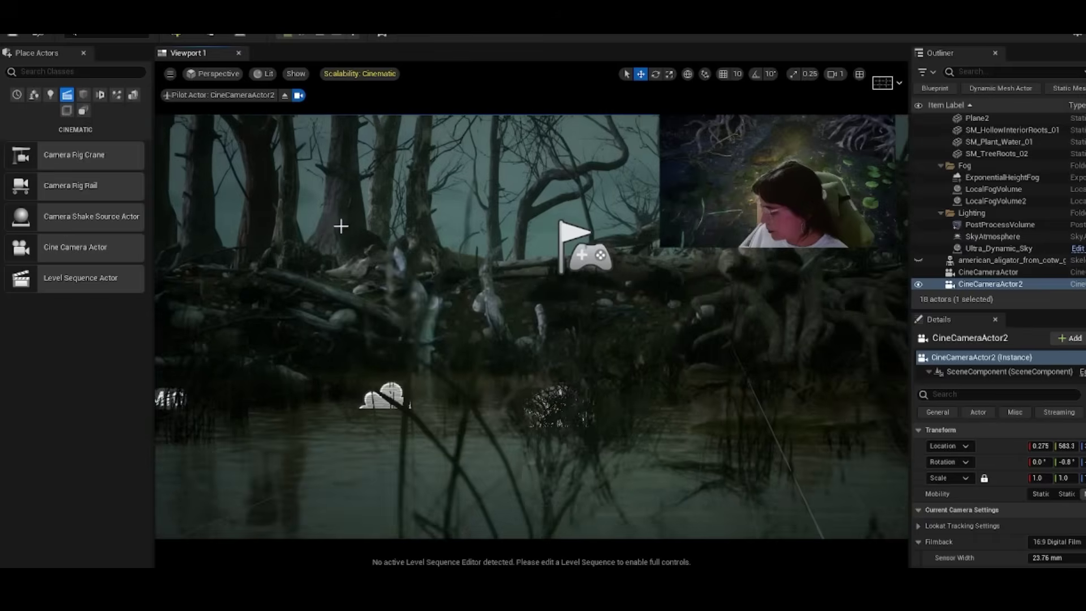
drag(396, 325, 390, 328)
click(232, 74)
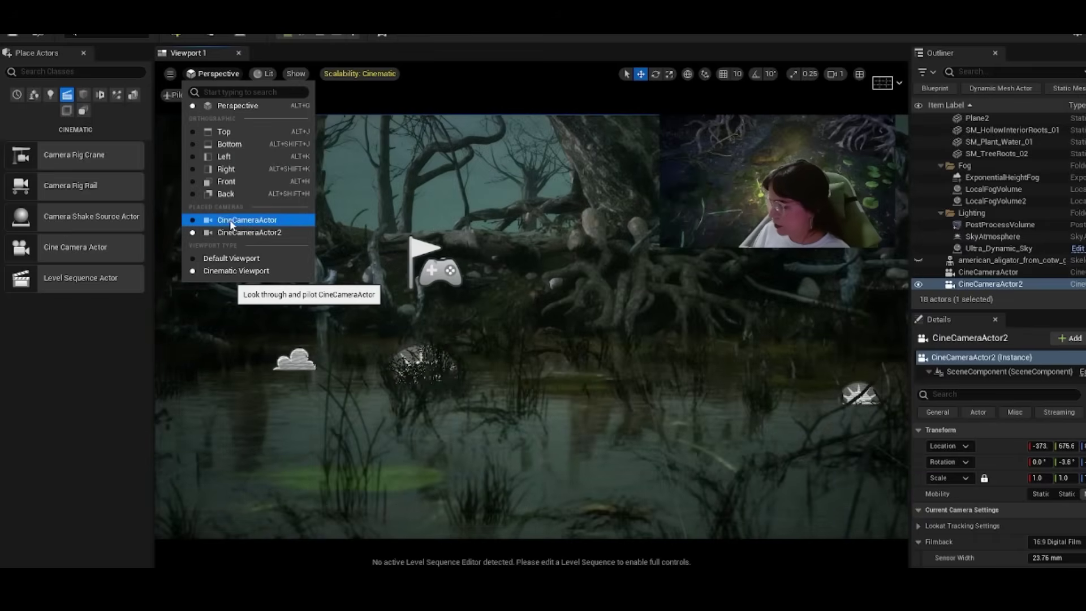
click(342, 73)
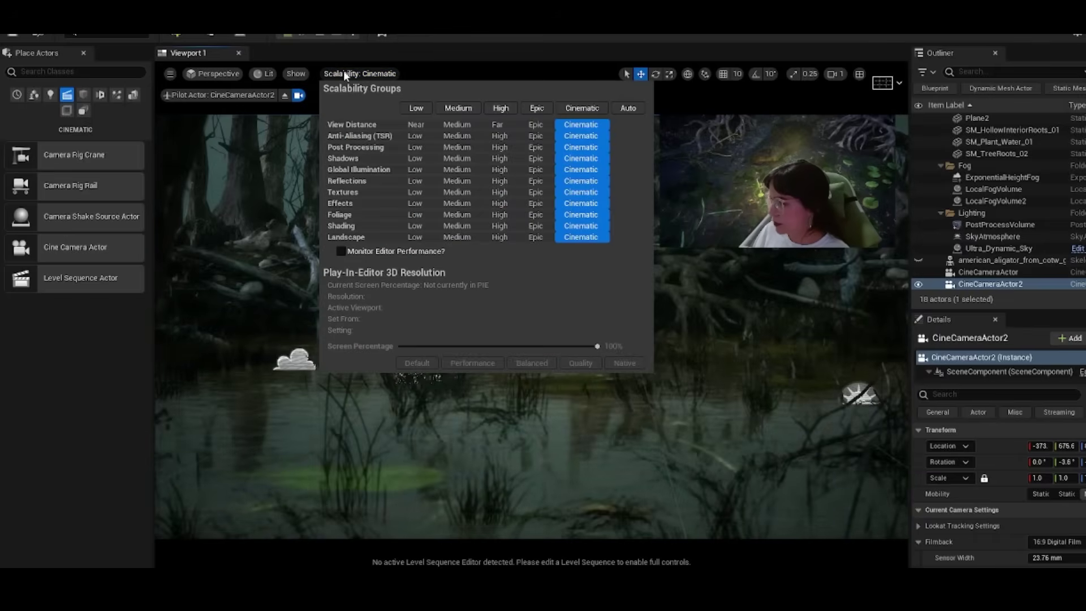
click(439, 65)
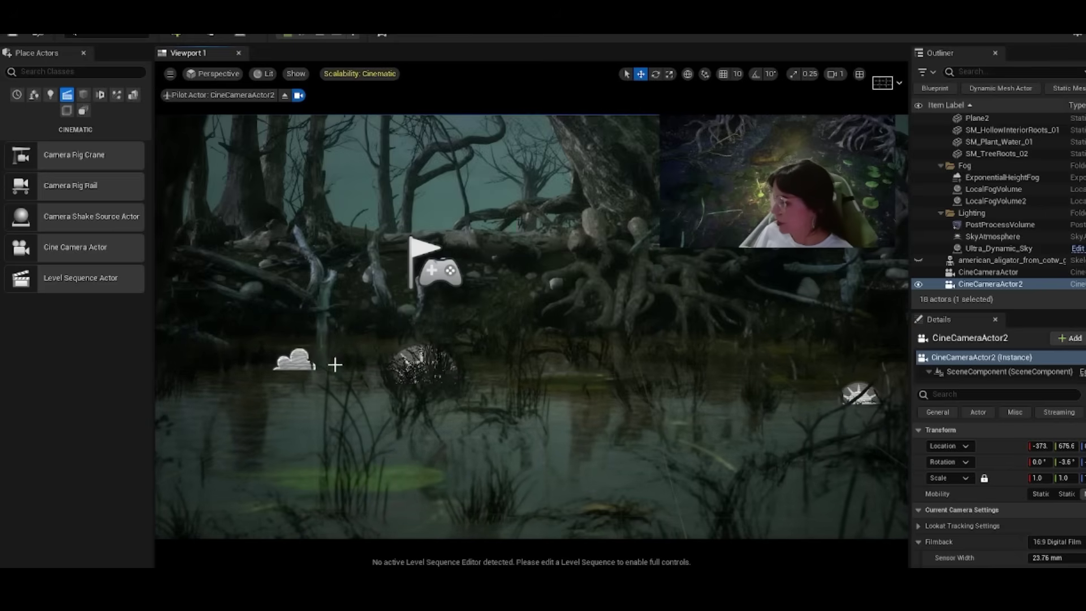
Turn on Game View for the viewport and refine CineCameraActor2's framing of the pond and roots
mouse_move(480, 359)
right_down()
mouse_move(448, 344)
mouse_move(482, 380)
right_up()
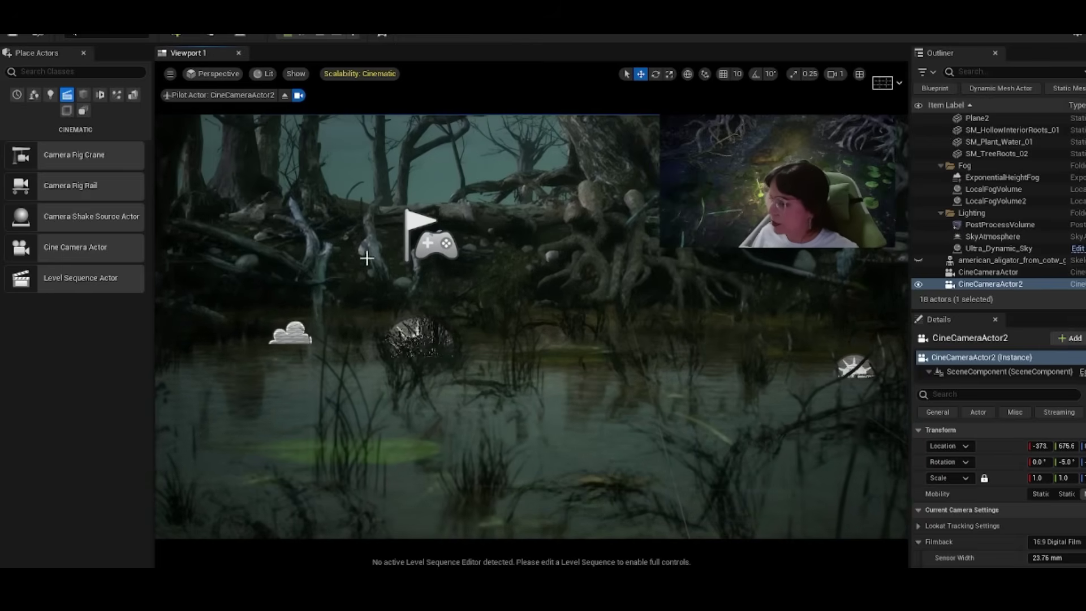
click(170, 74)
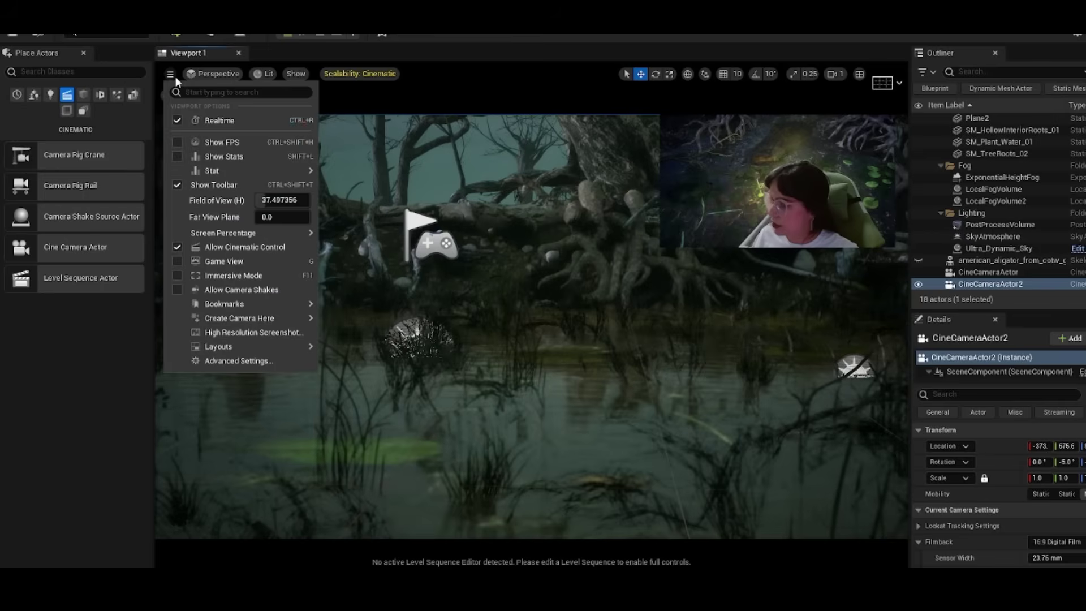
click(176, 261)
mouse_move(545, 374)
right_down()
mouse_move(533, 374)
mouse_move(553, 375)
right_up()
right_drag(482, 401, 493, 398)
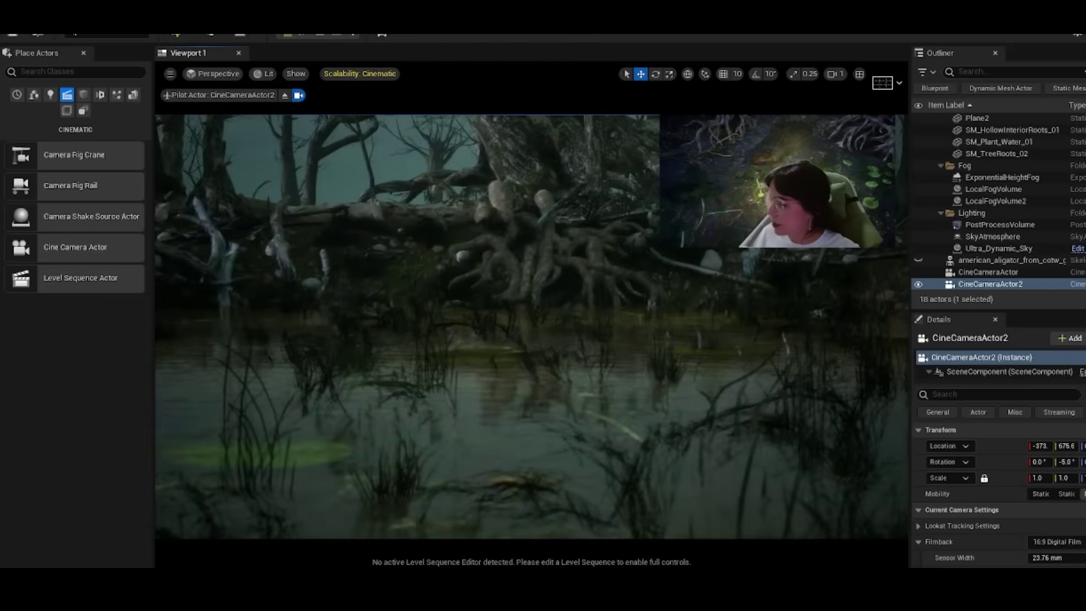
right_drag(489, 420, 491, 419)
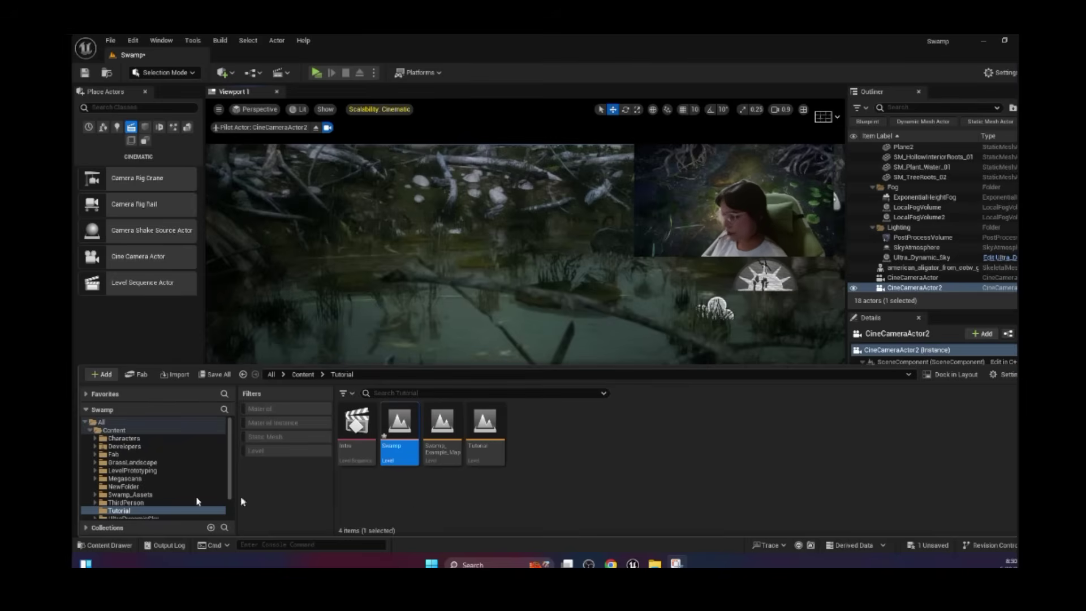
right_click(599, 506)
mouse_move(660, 337)
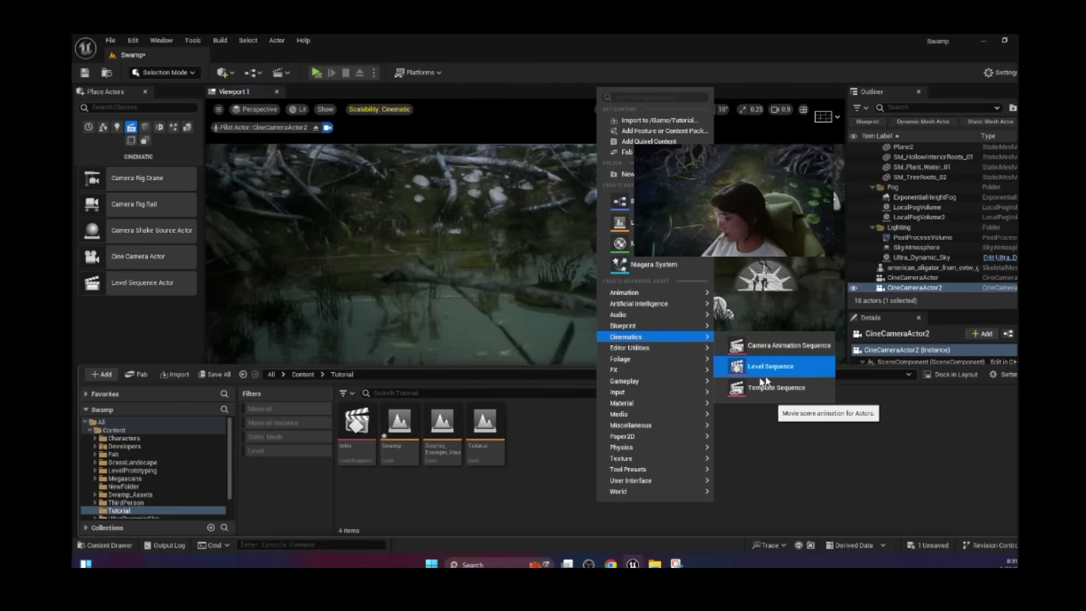
click(561, 449)
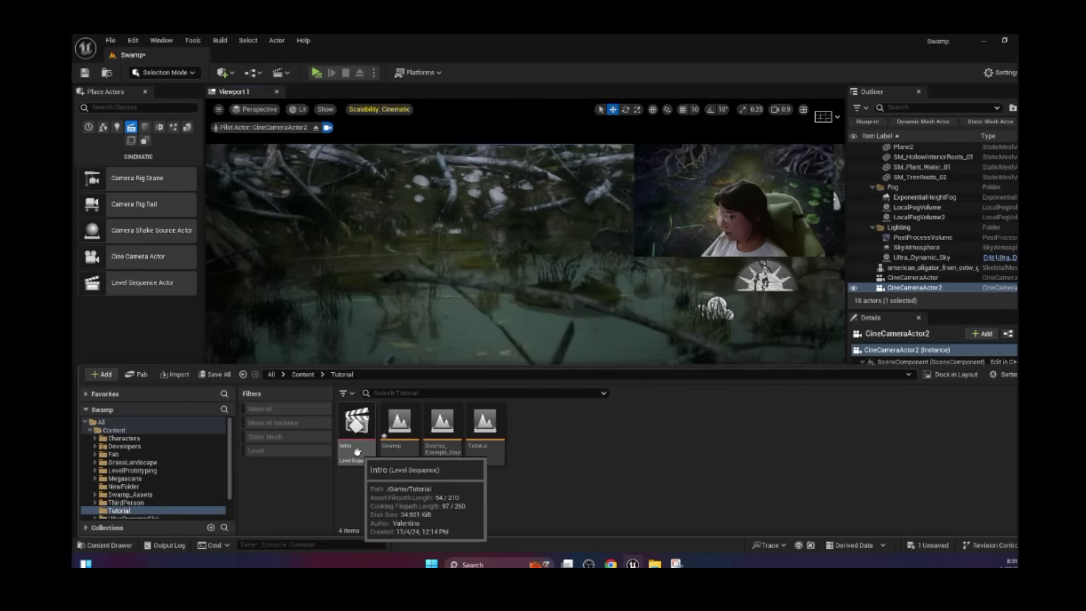
In the Intro level sequence from the Tutorial folder, add CineCameraActor and key its Transform at frame 0
click(365, 443)
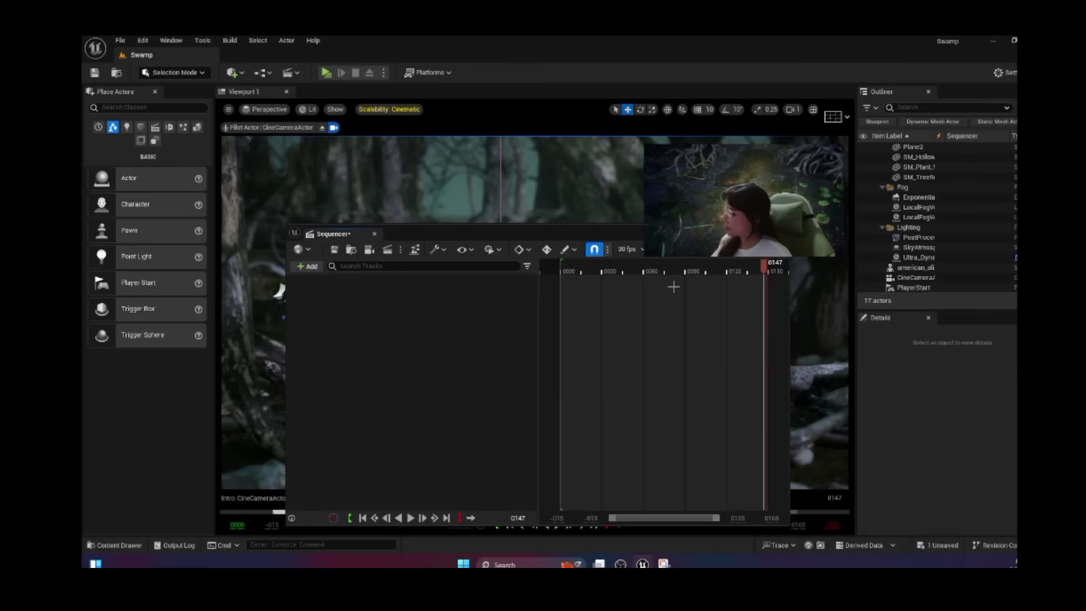
drag(913, 278, 458, 319)
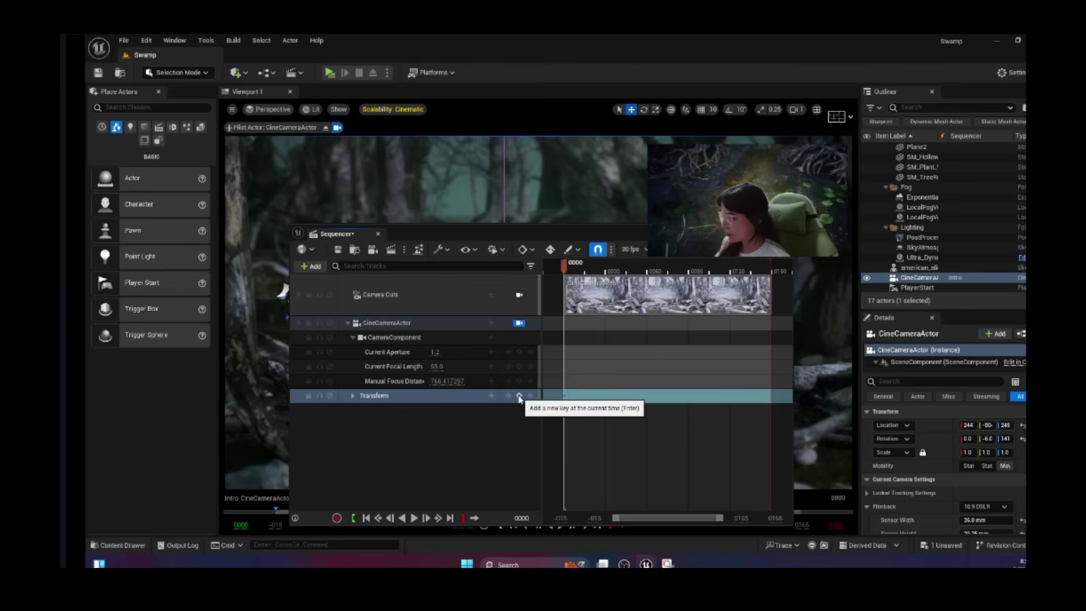
click(519, 396)
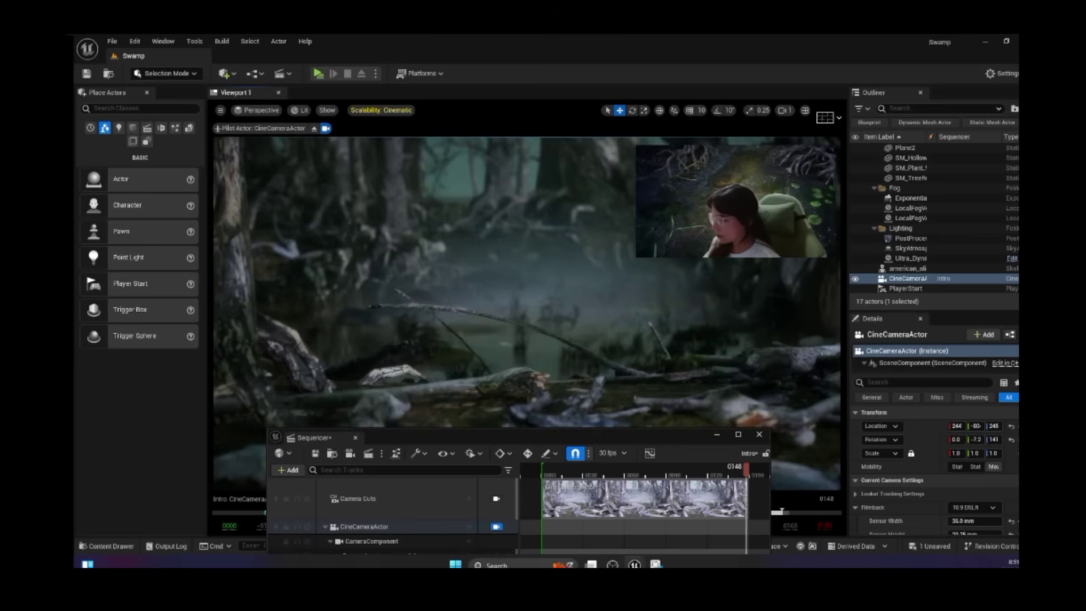
At frame 148, move CineCameraActor in close to the alligator's head and key its Transform
scroll(508, 289, up, 6)
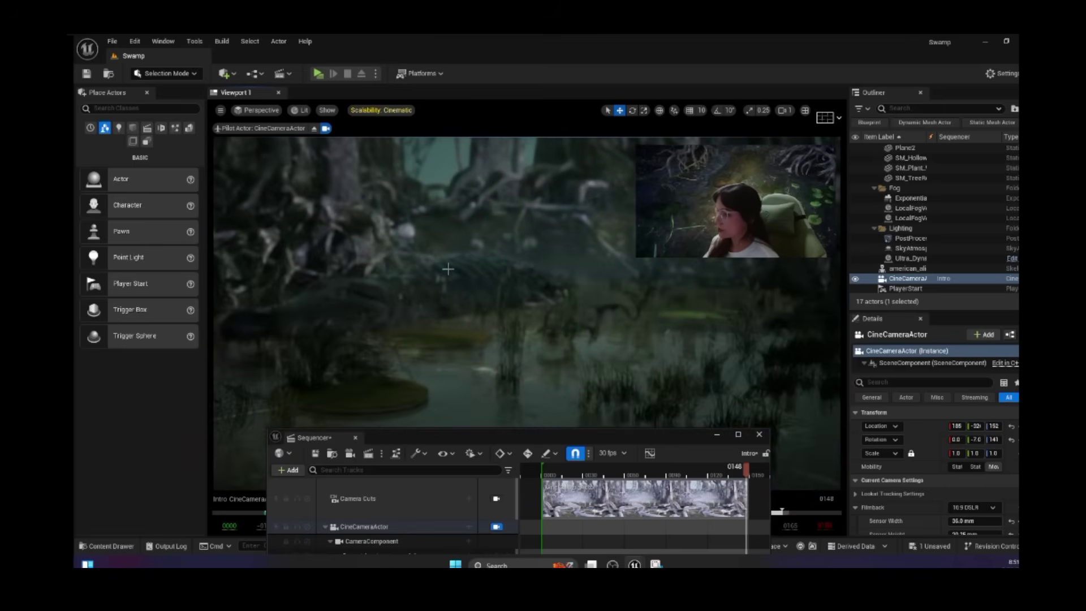
middle_drag(430, 246, 339, 266)
scroll(406, 266, up, 2)
middle_drag(406, 265, 430, 362)
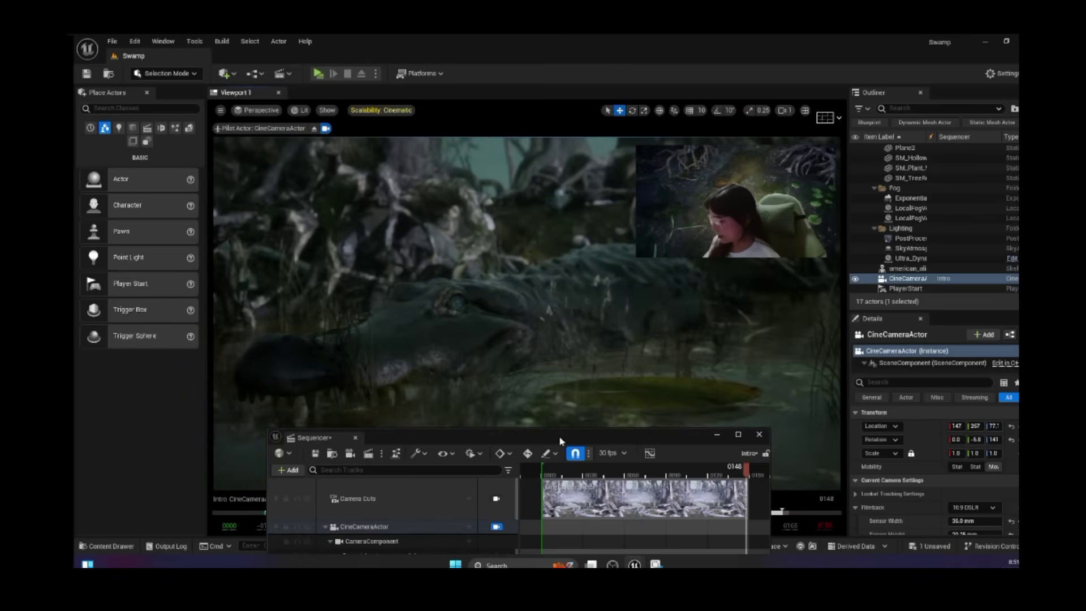
drag(559, 441, 673, 228)
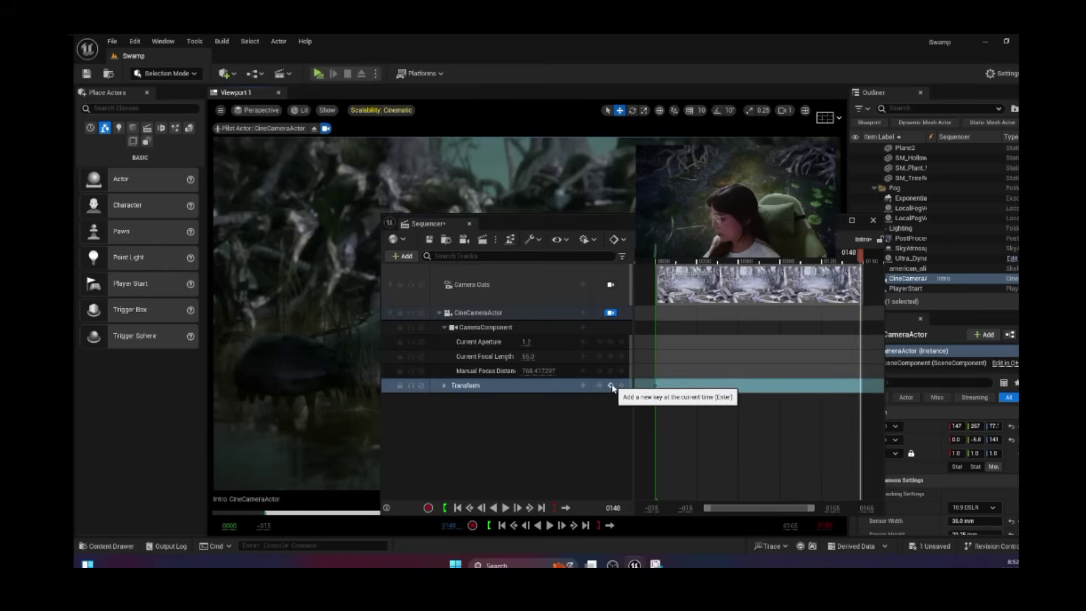
click(611, 387)
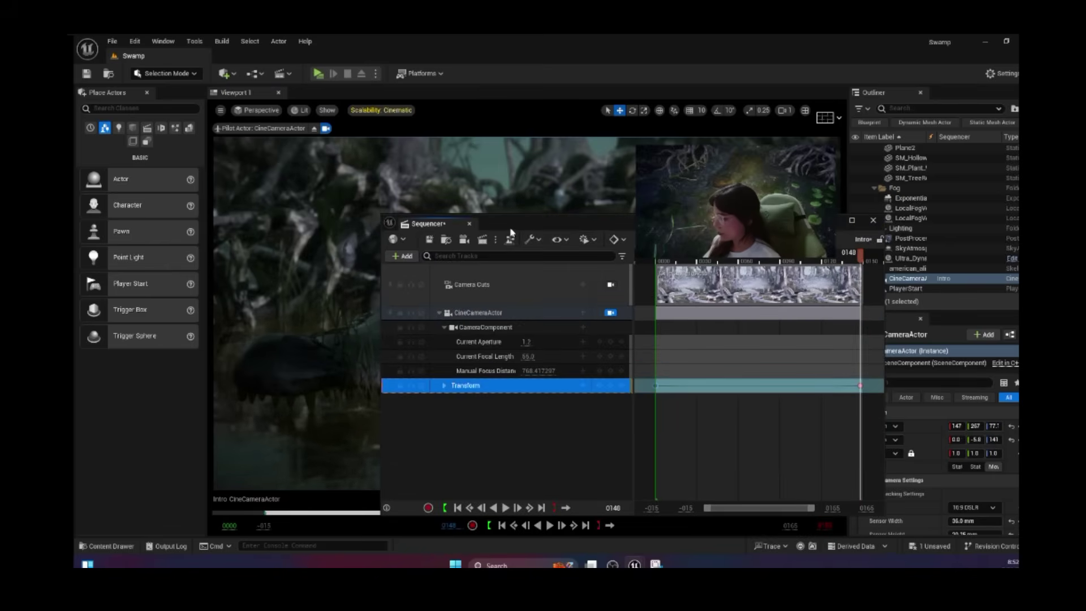
Dock the Sequencer below the viewport and play back the Intro camera move
drag(511, 232, 509, 498)
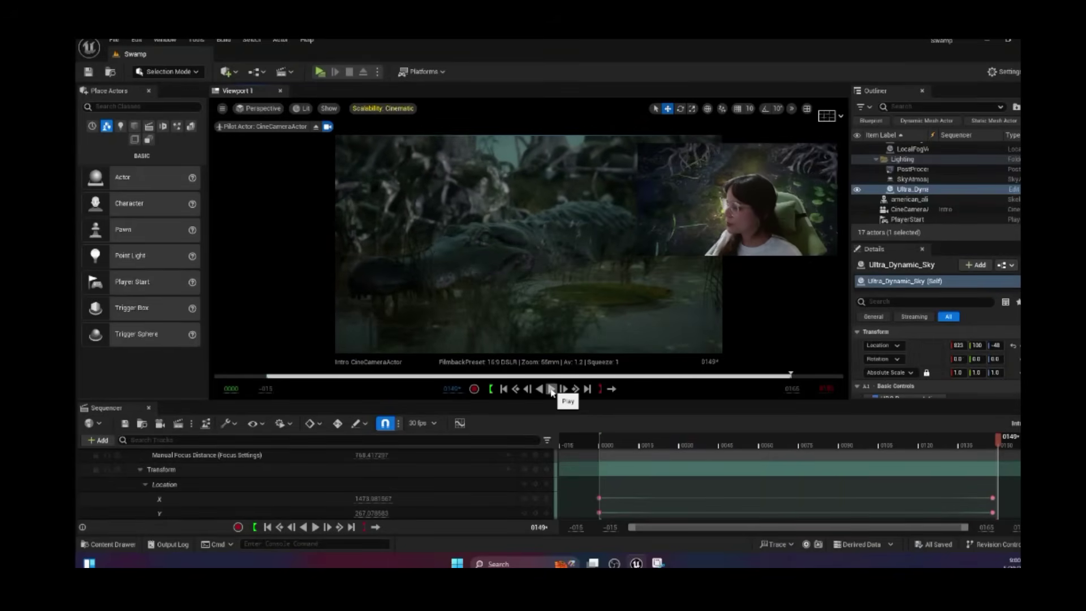
click(552, 389)
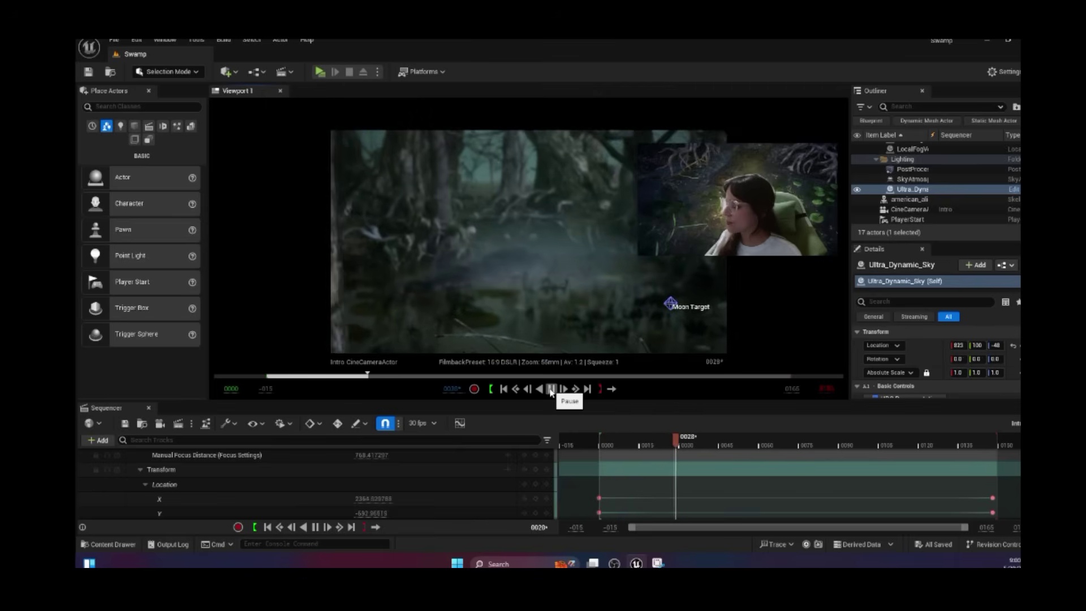